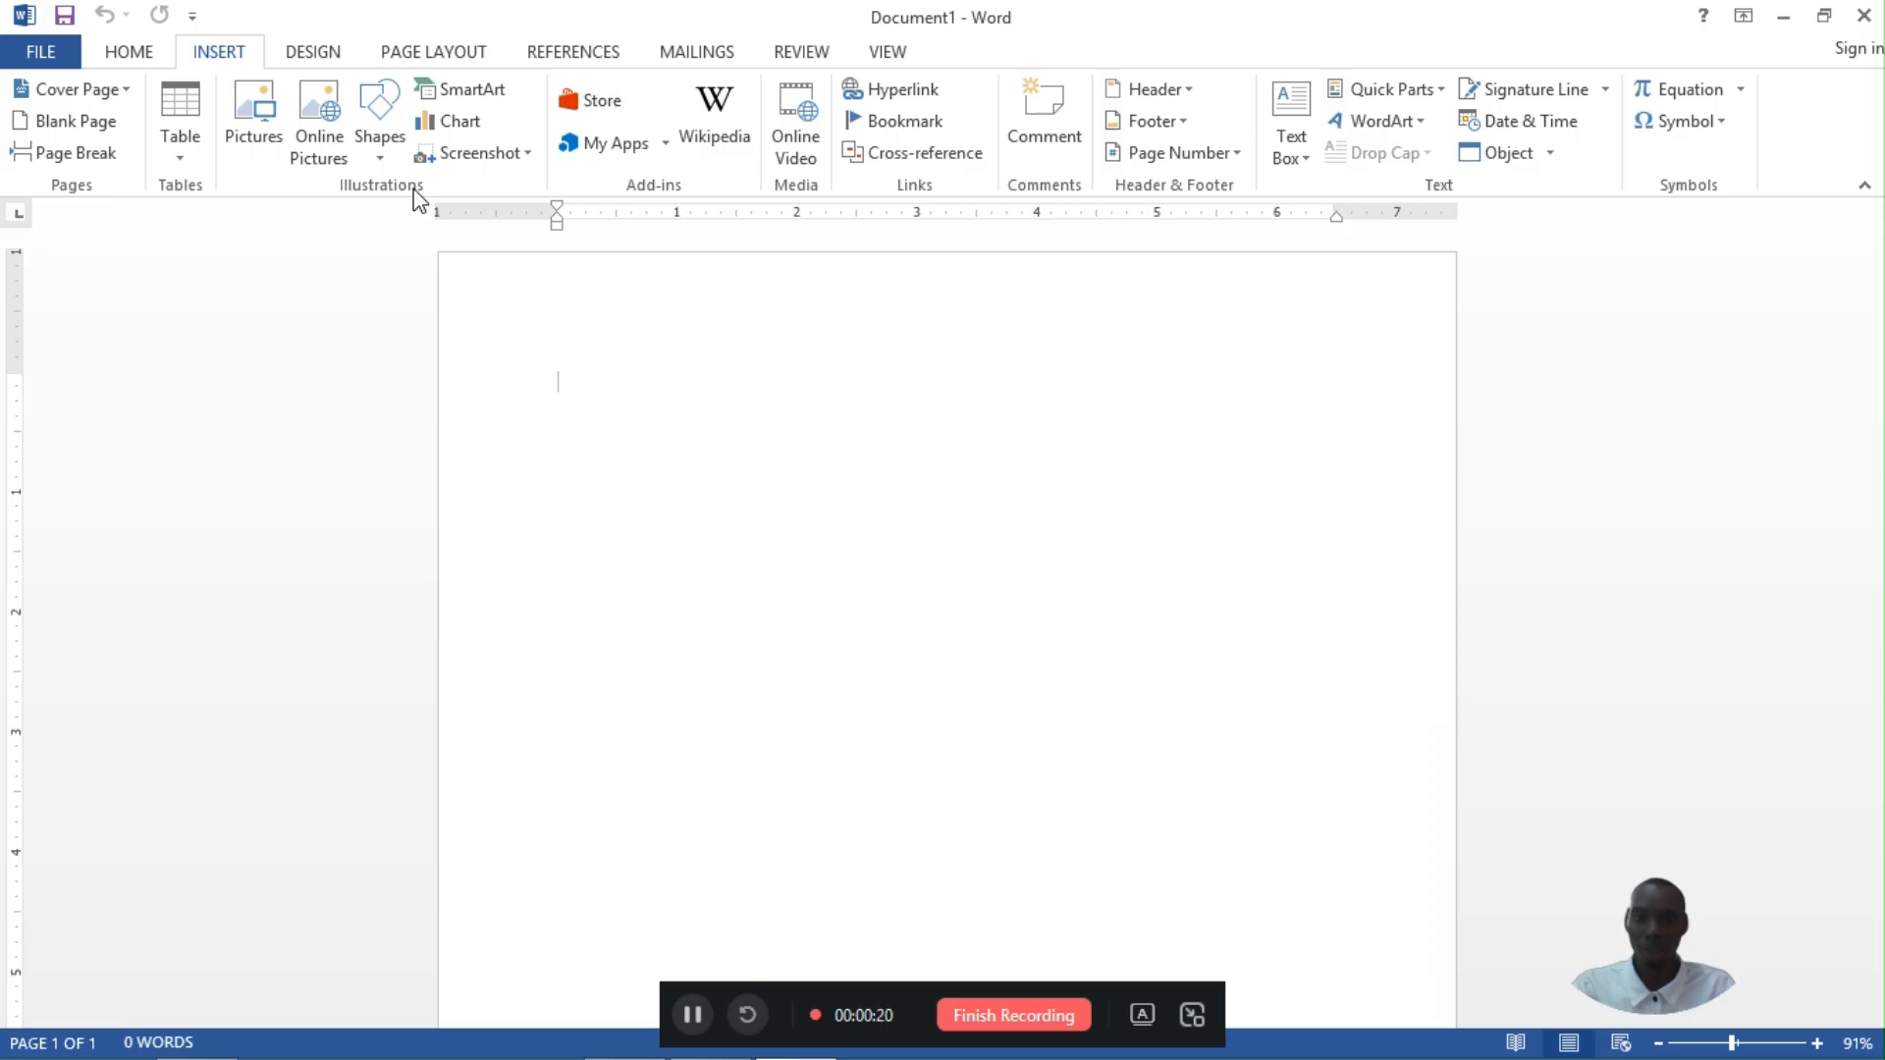
pyautogui.press('alt')
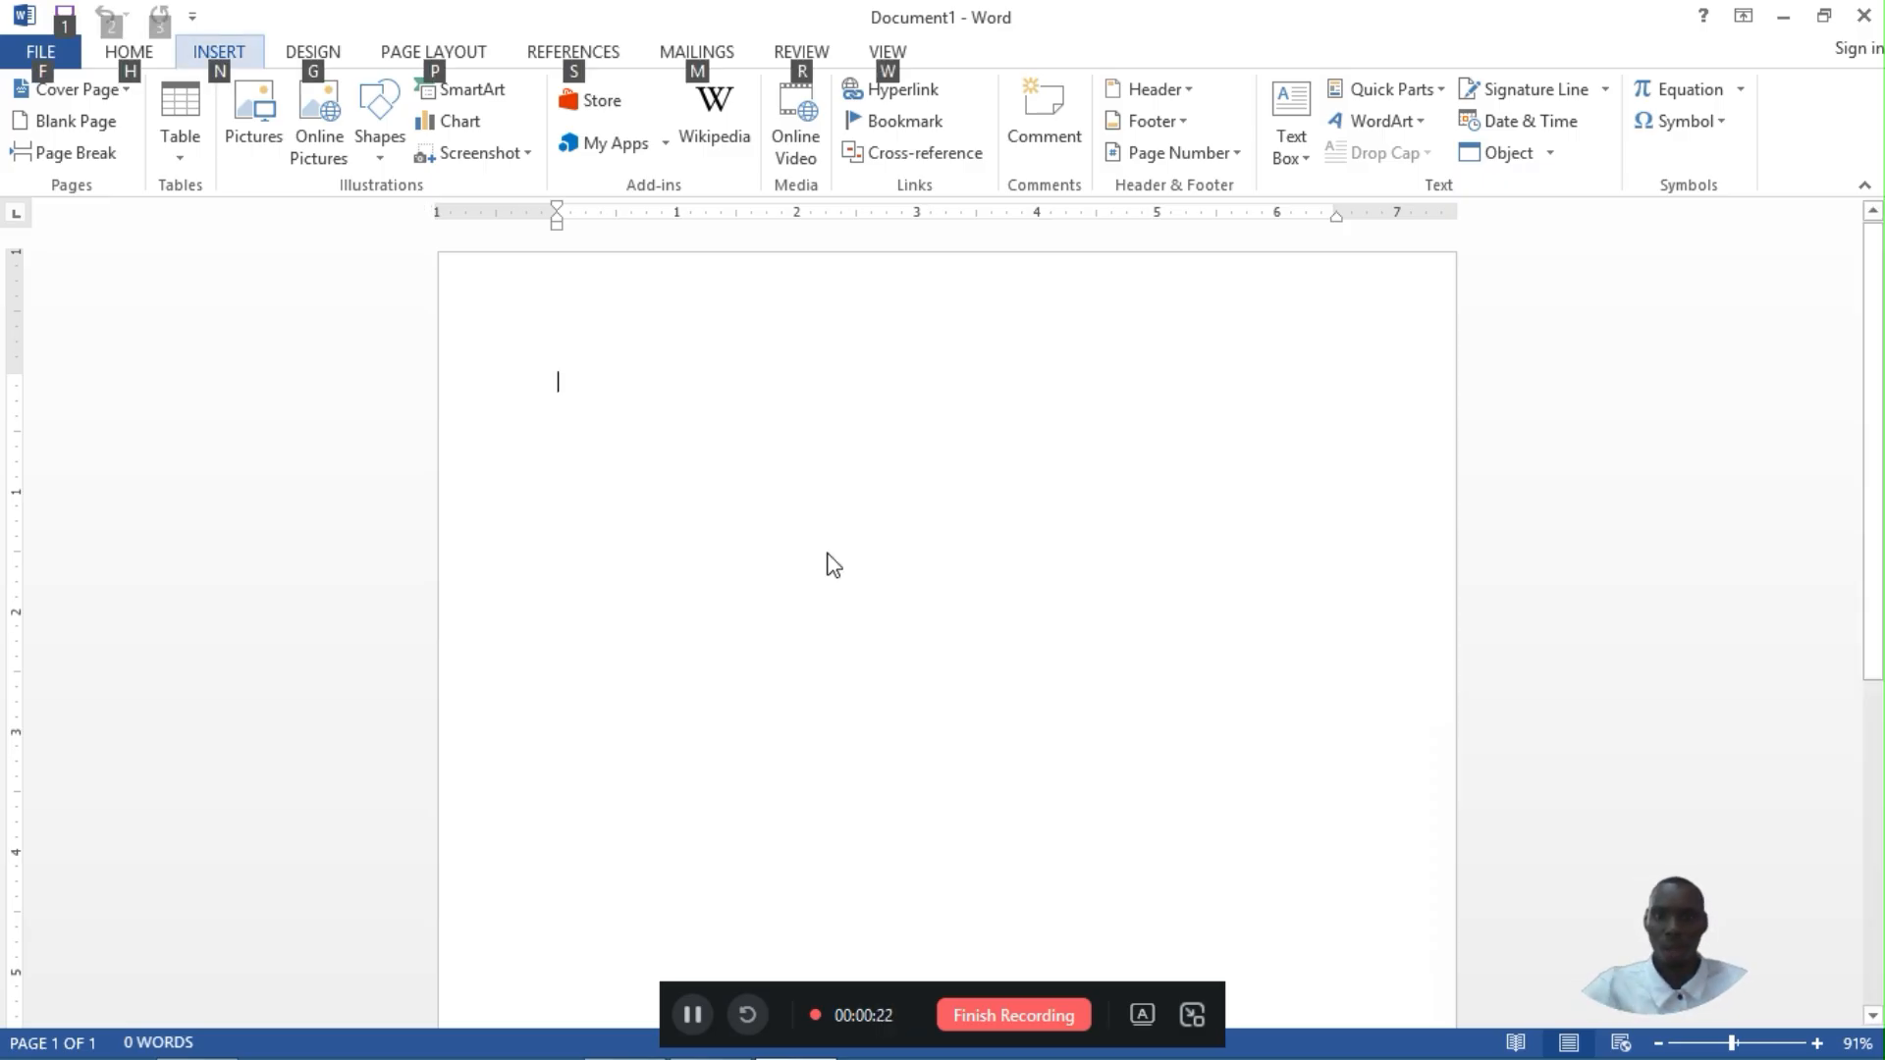
pyautogui.press('alt')
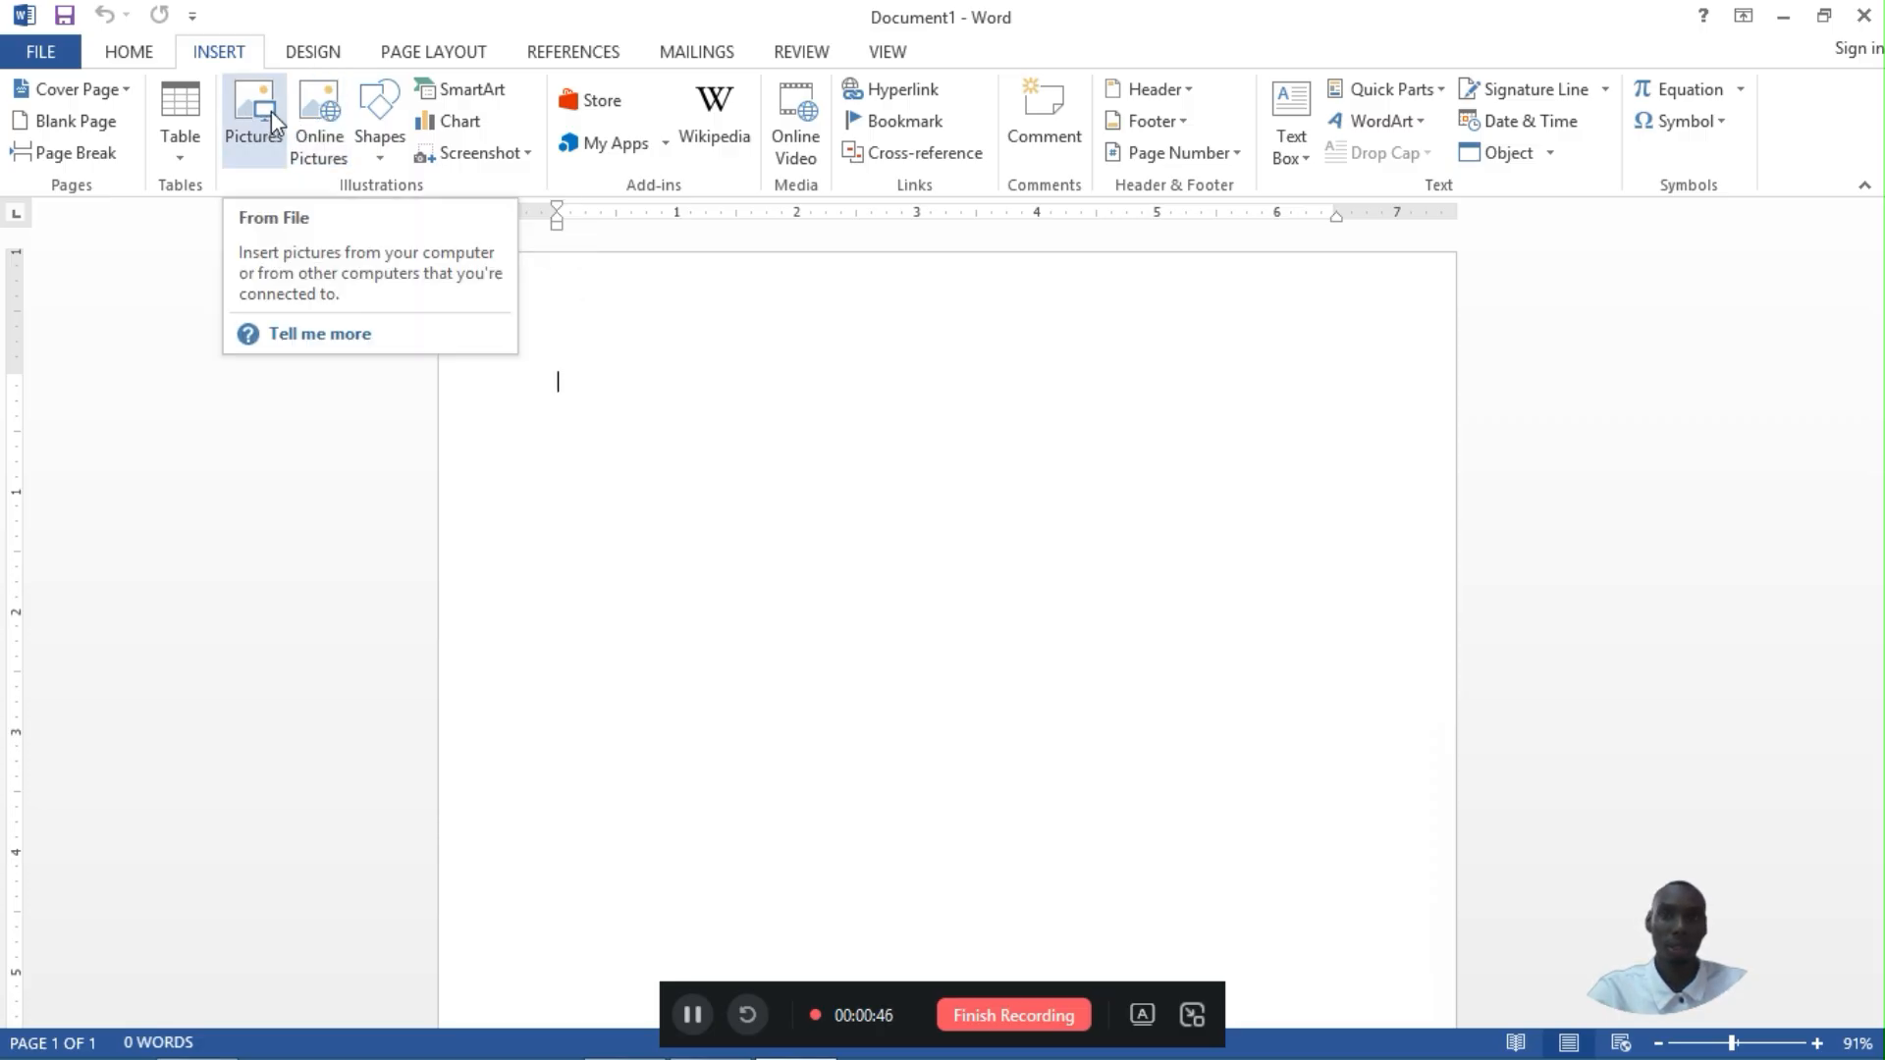
# Search online pictures on Bing for BIRD and insert the photo of the turquoise and orange kingfisher.
pyautogui.click(332, 104)
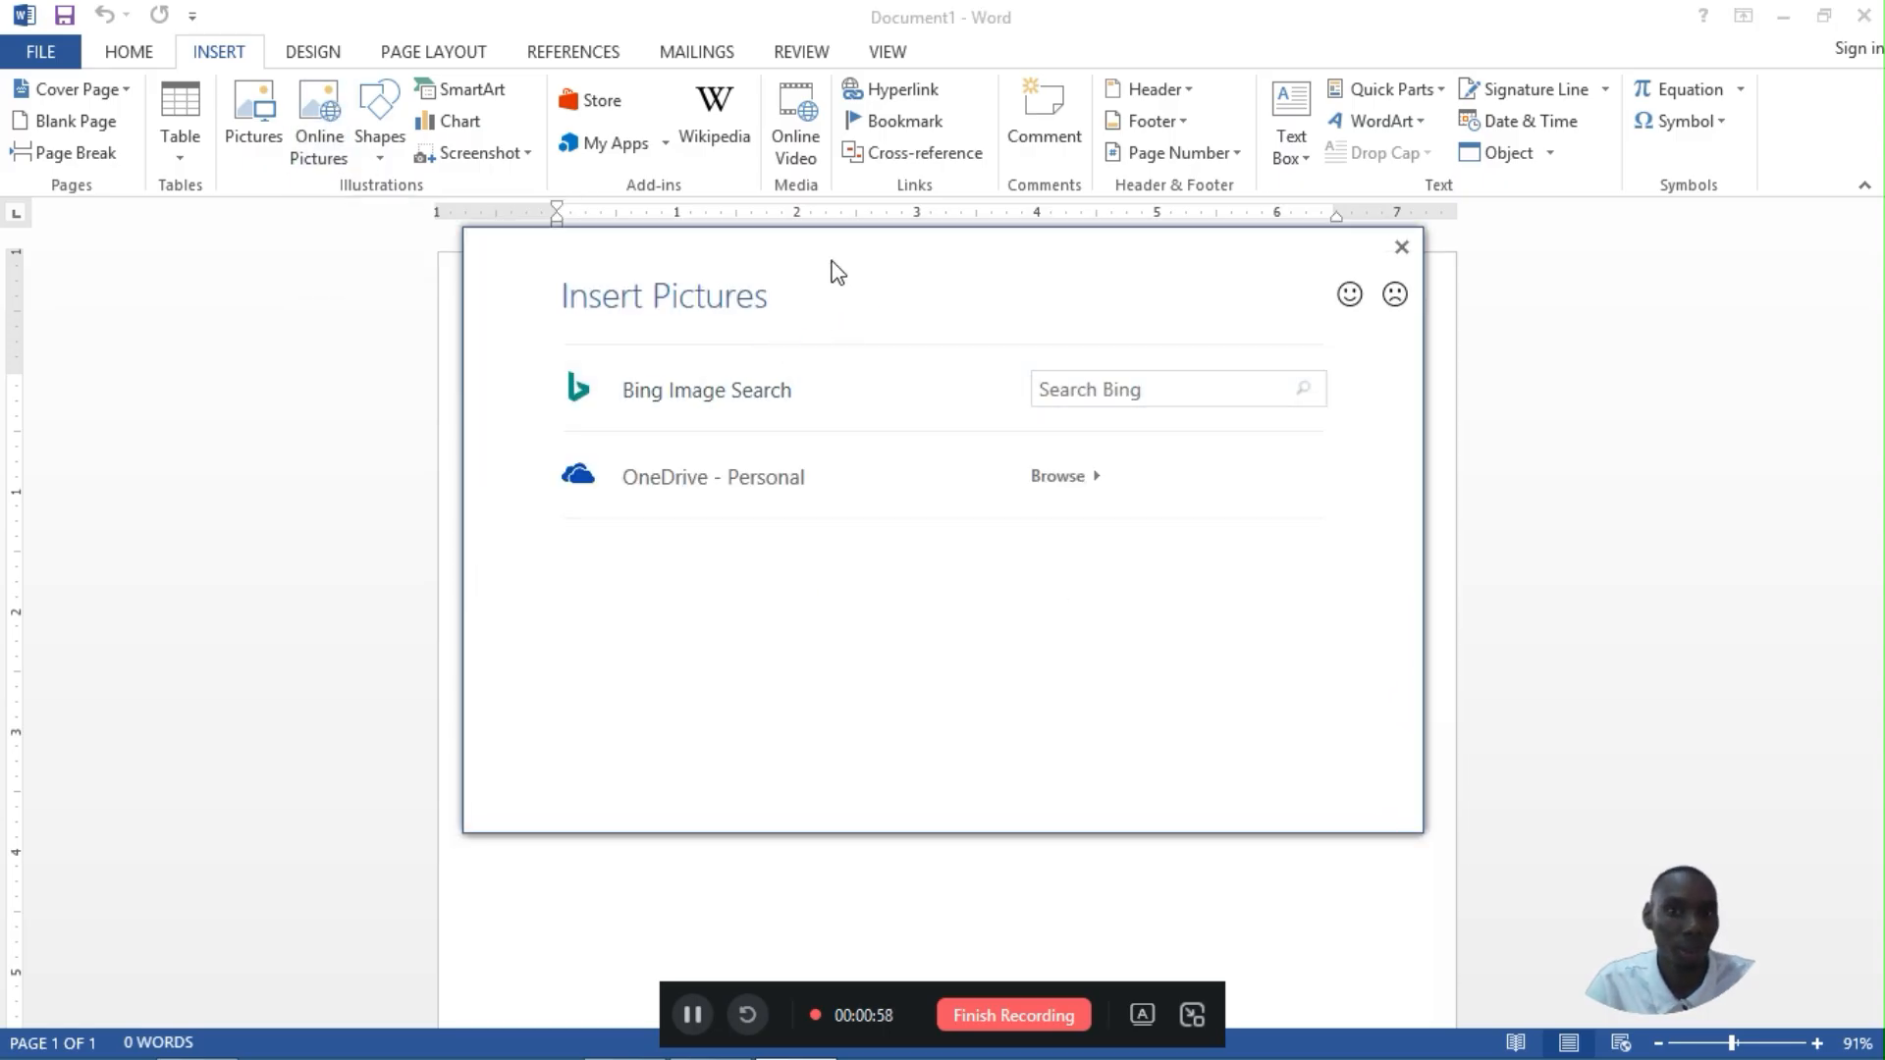
pyautogui.moveTo(838, 272); pyautogui.dragTo(821, 206)
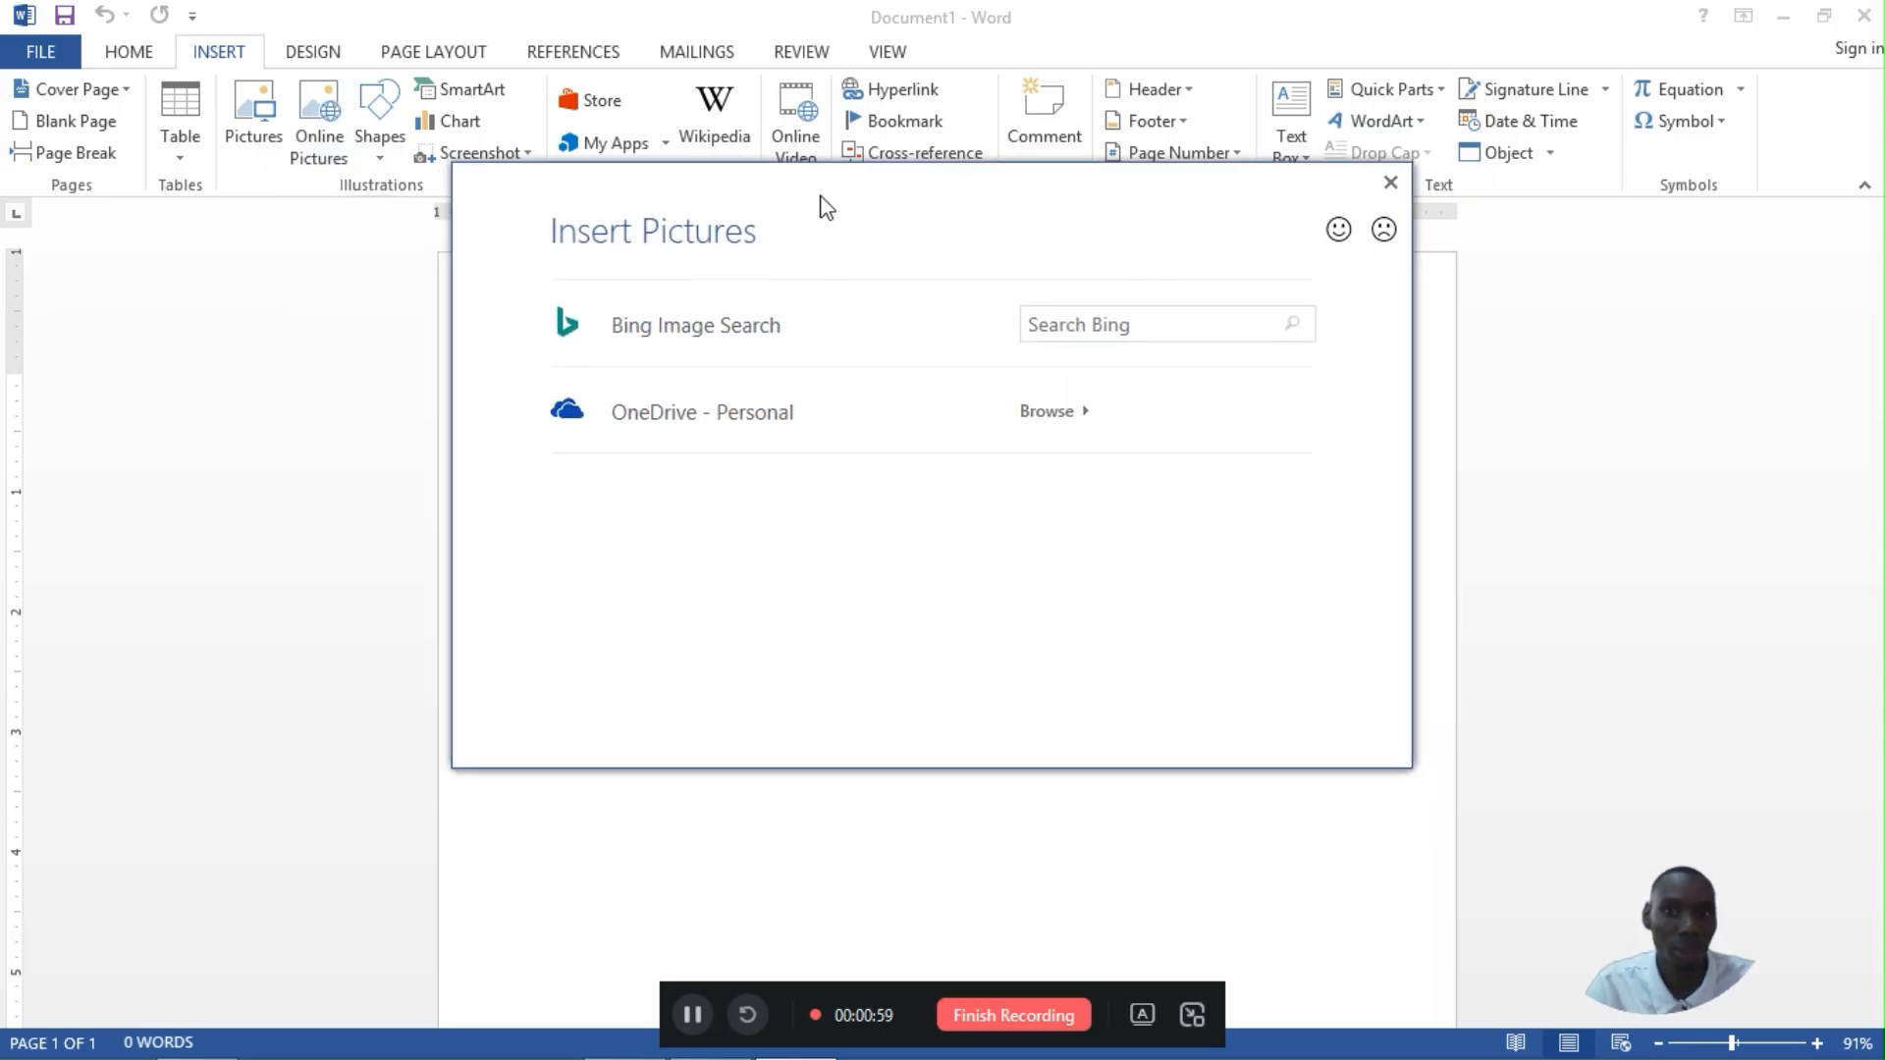
pyautogui.click(1048, 316)
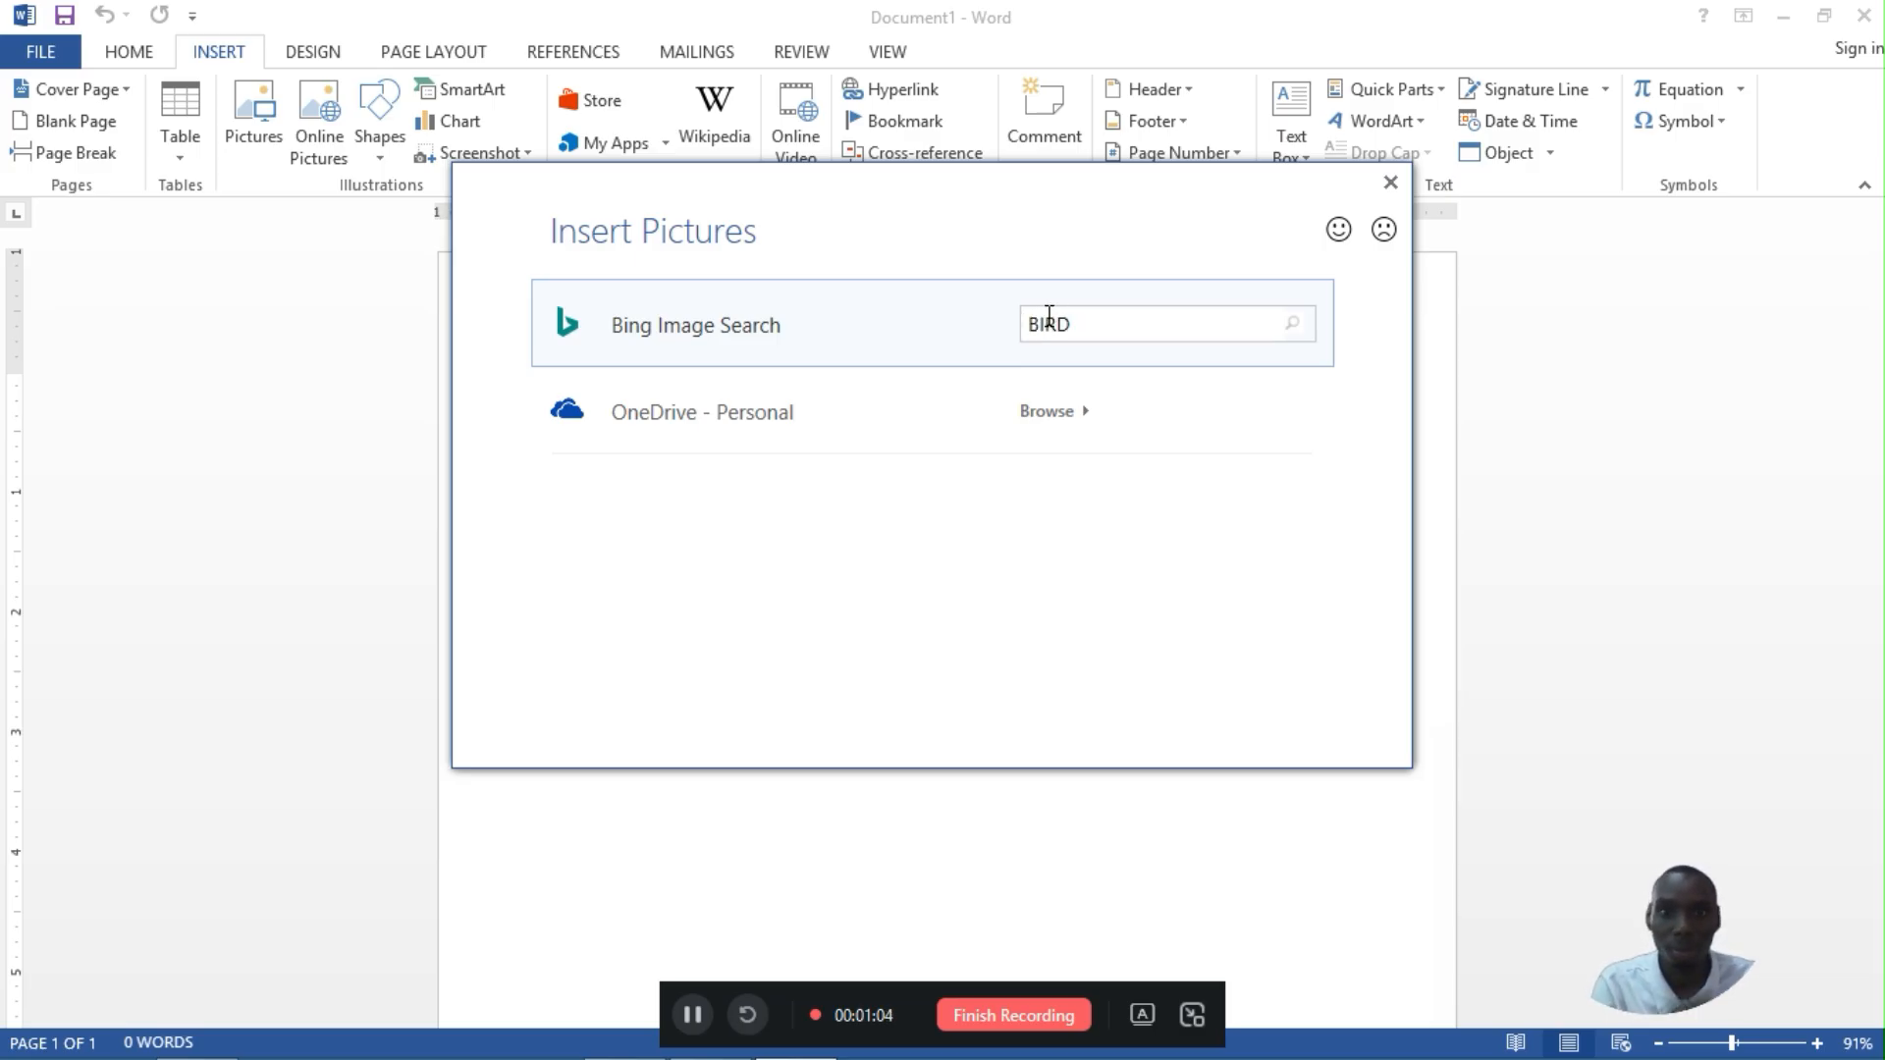
pyautogui.press('Return')
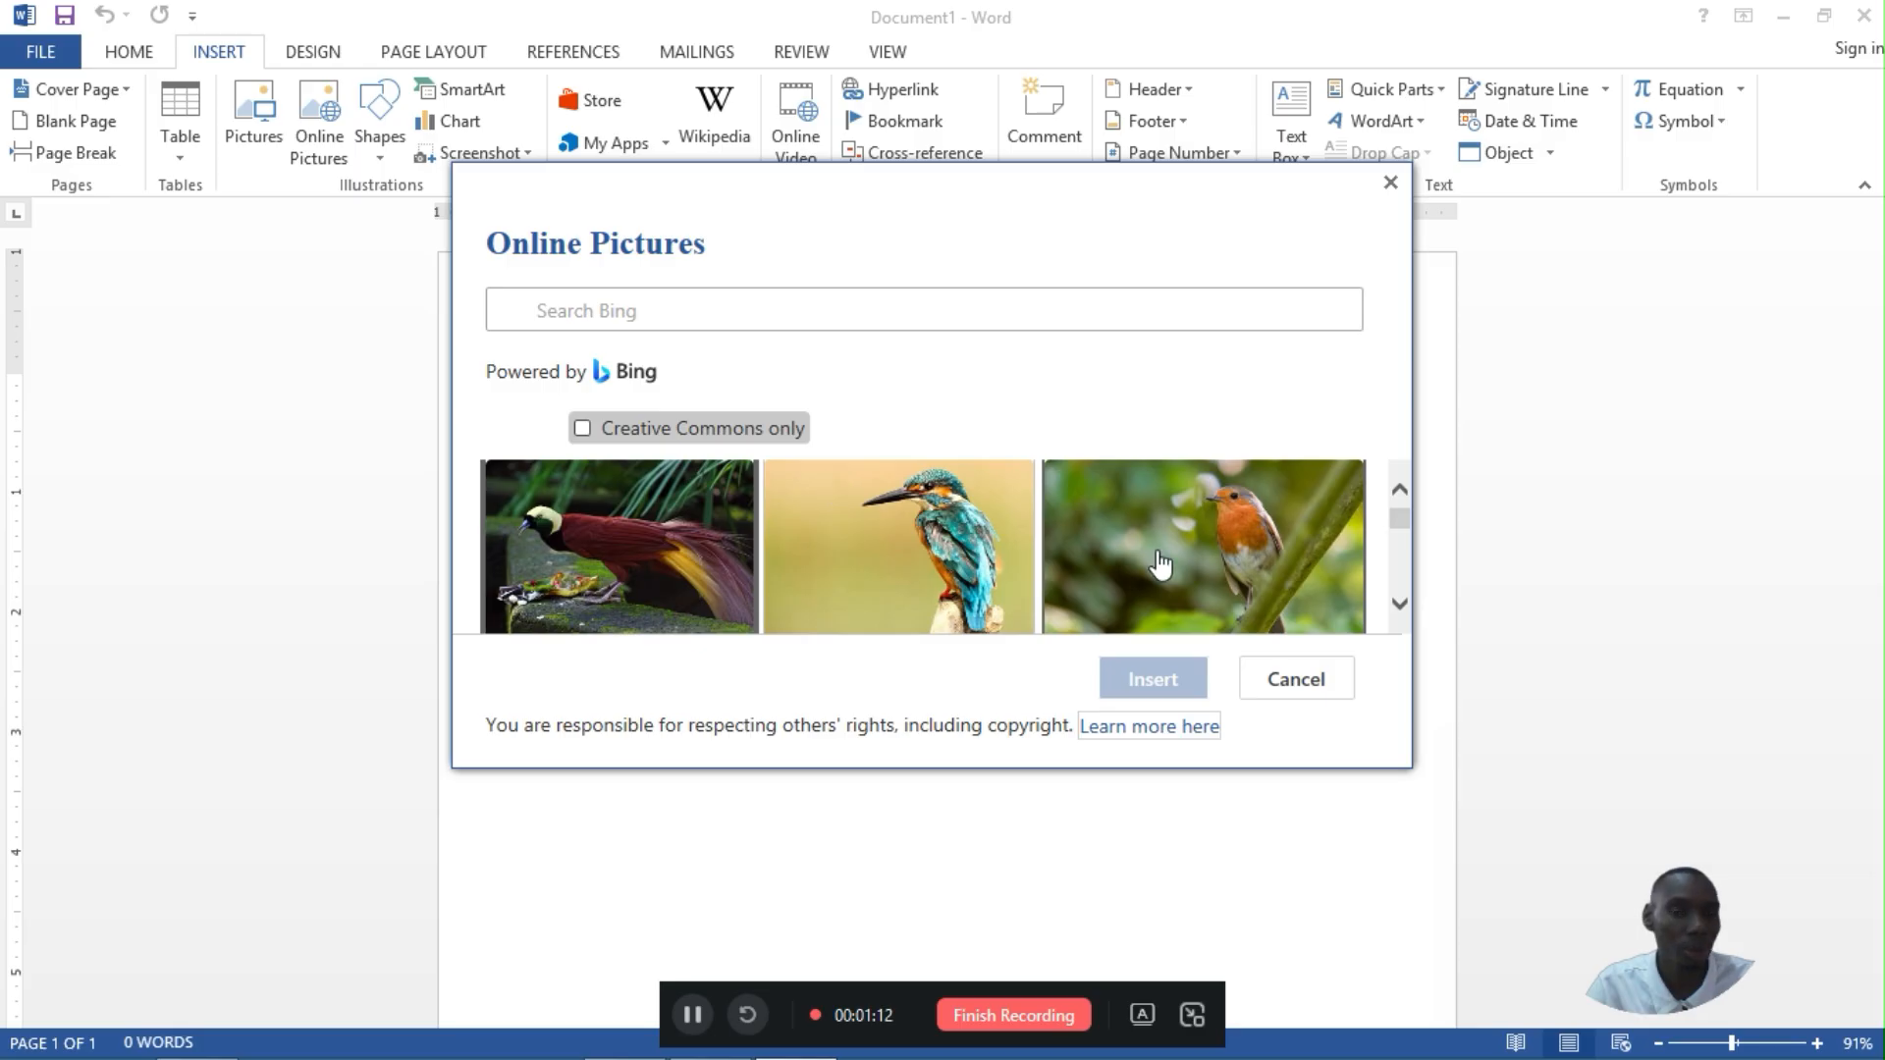
pyautogui.click(948, 552)
pyautogui.click(1113, 676)
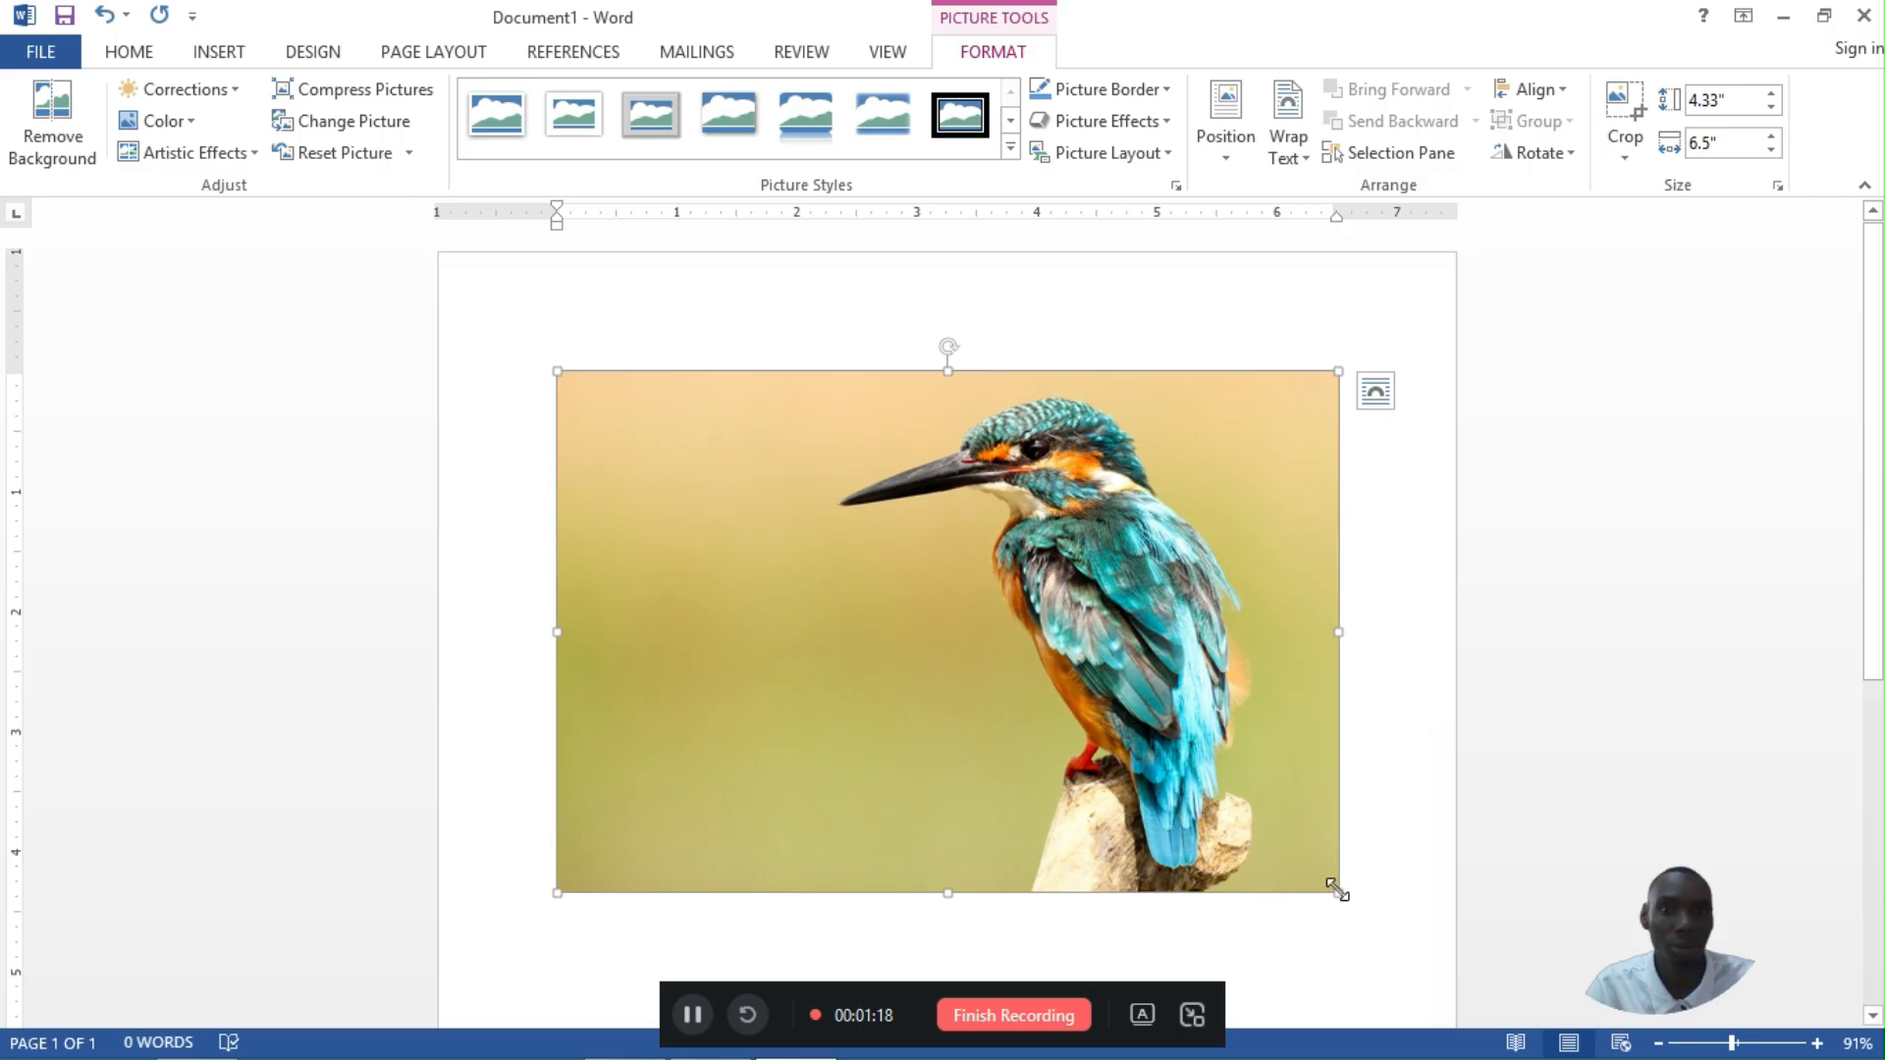
# Shrink the kingfisher picture proportionally to about 3.01" by 4.52" and delete it from the document.
pyautogui.moveTo(1338, 893); pyautogui.dragTo(1129, 715)
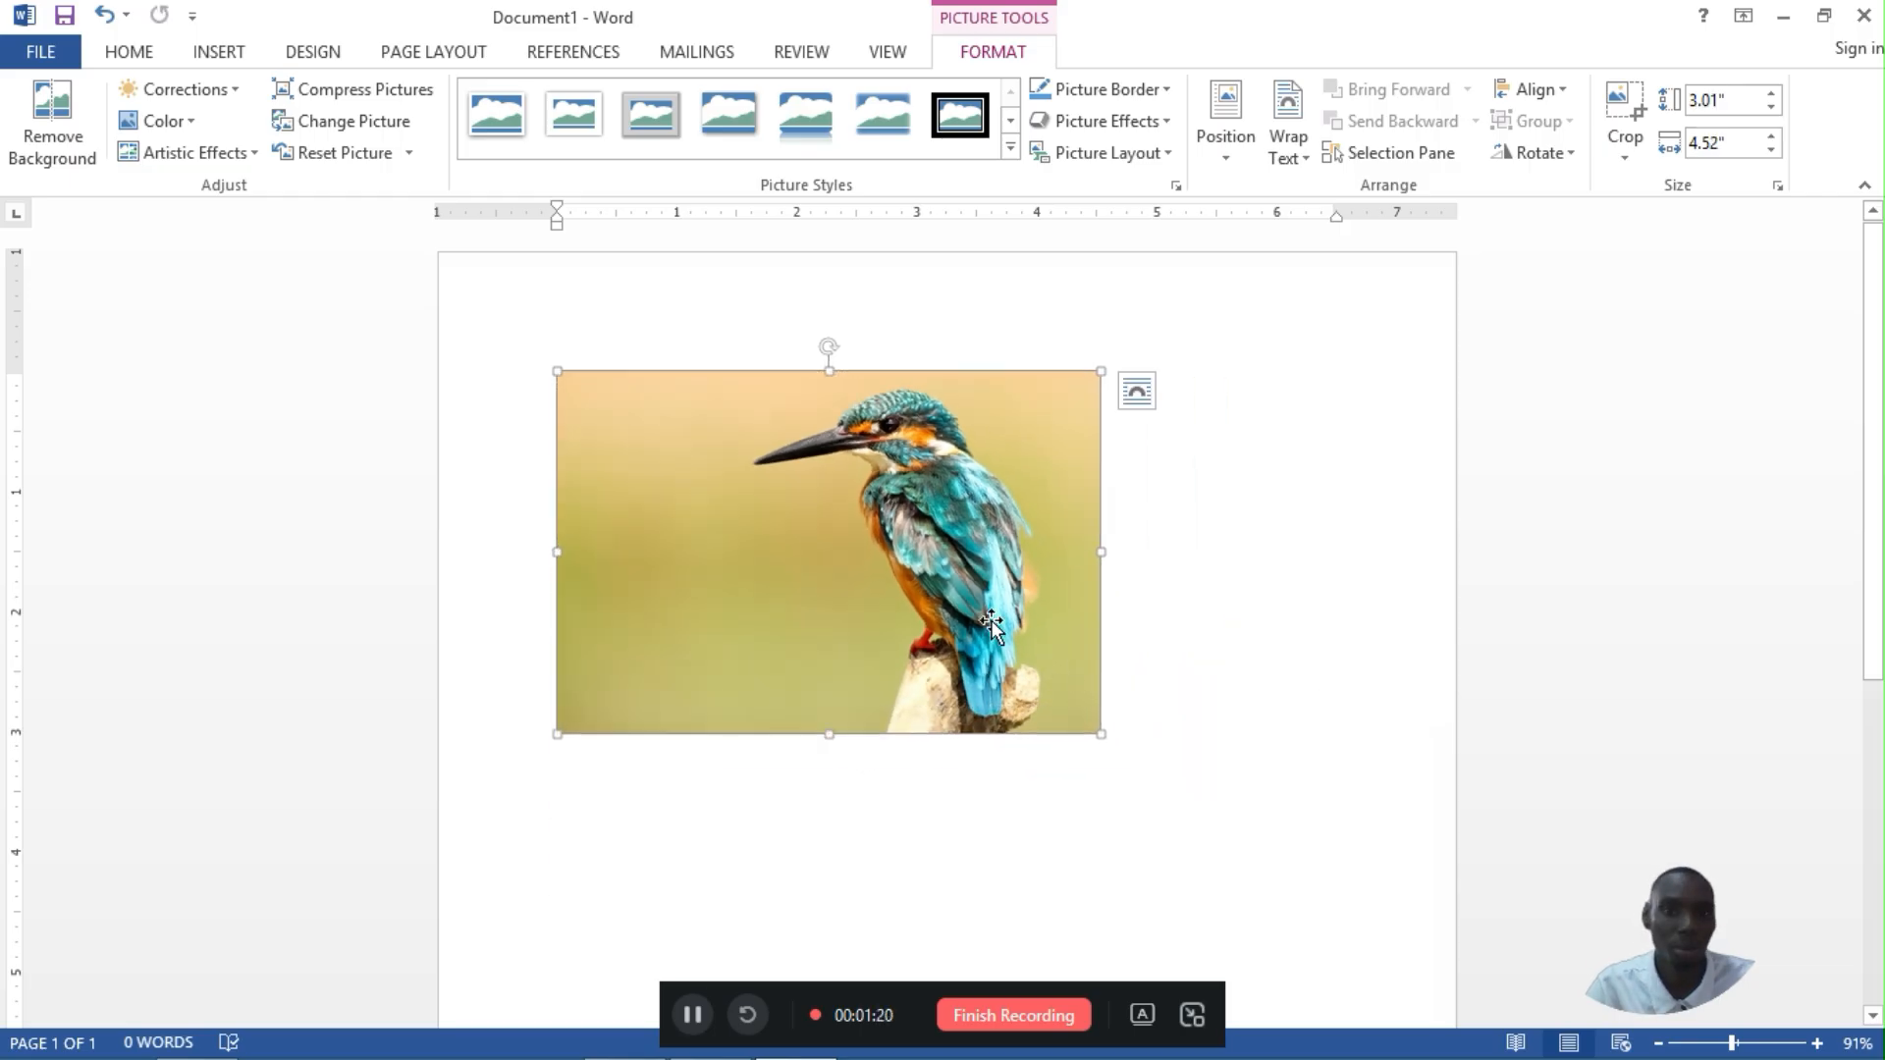
pyautogui.press('Delete')
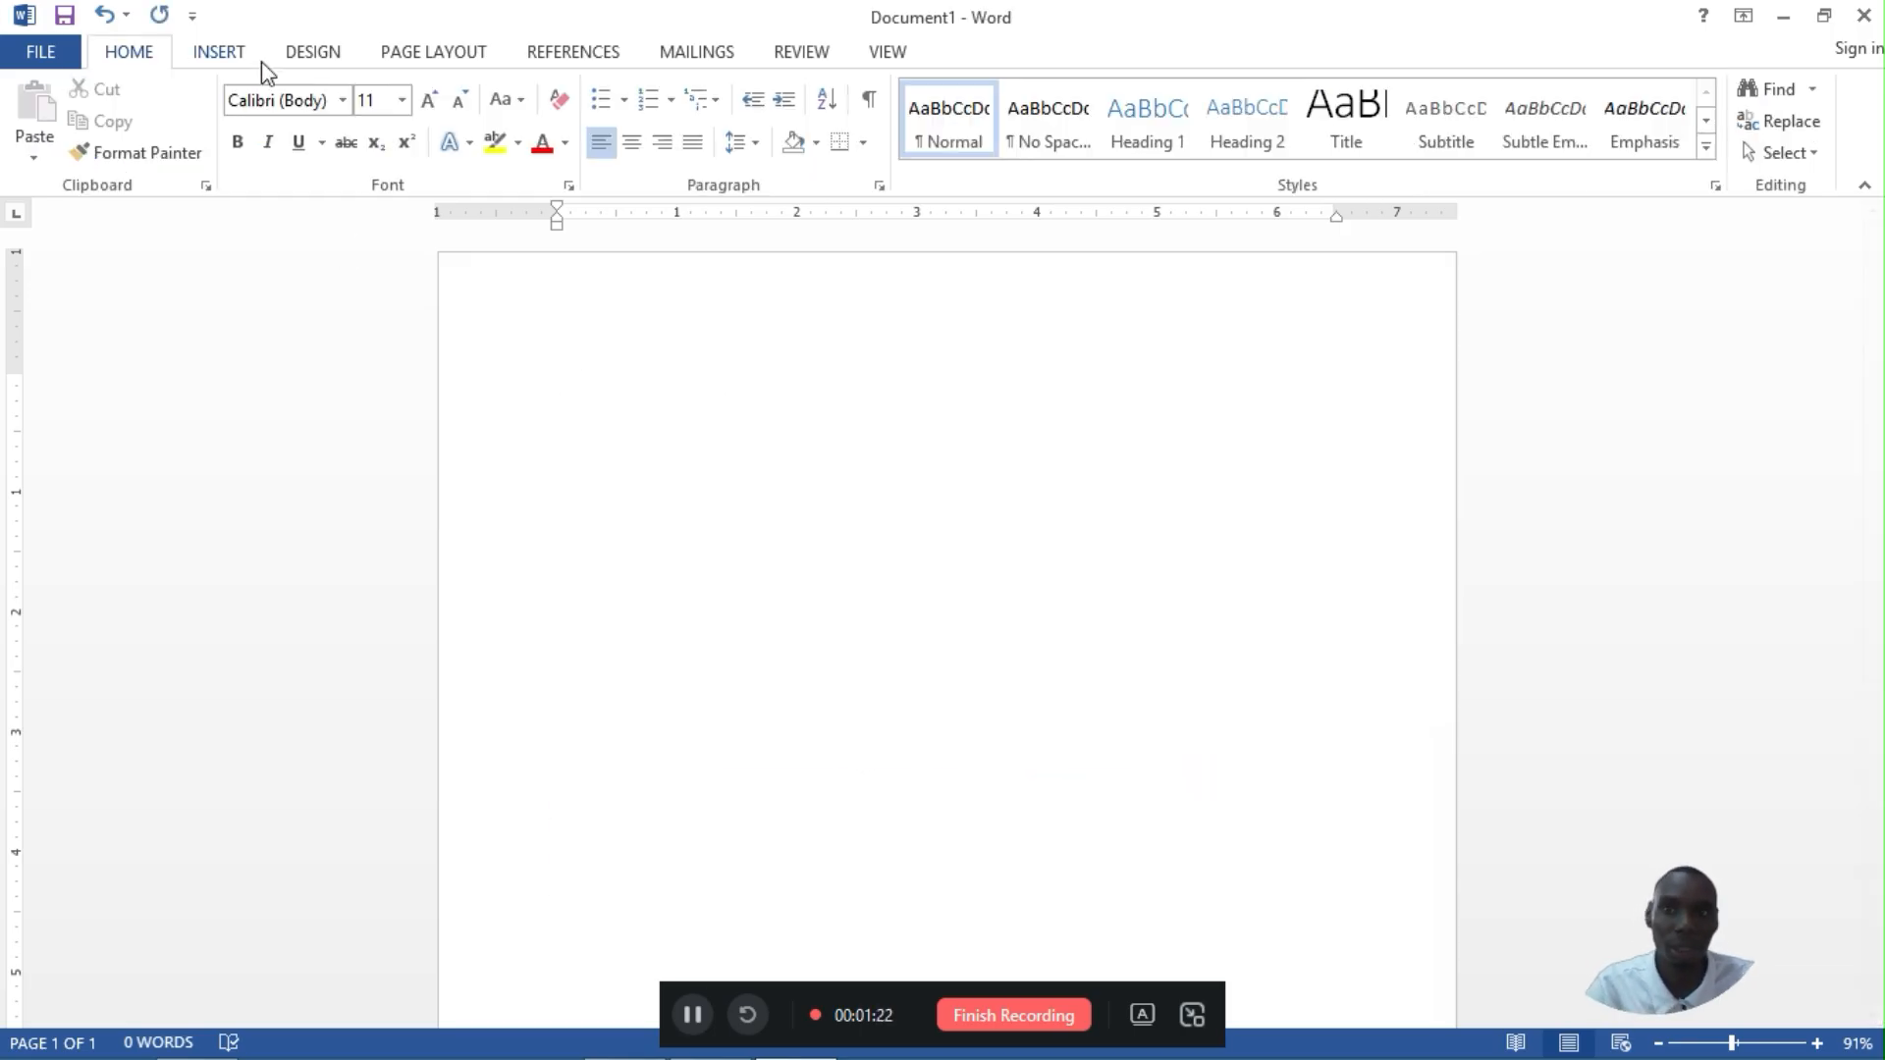
# Insert the picture file NEMBO YA TAIFA REMOVED BACKGROUND from Removable Disk (F:) into the document.
pyautogui.click(239, 54)
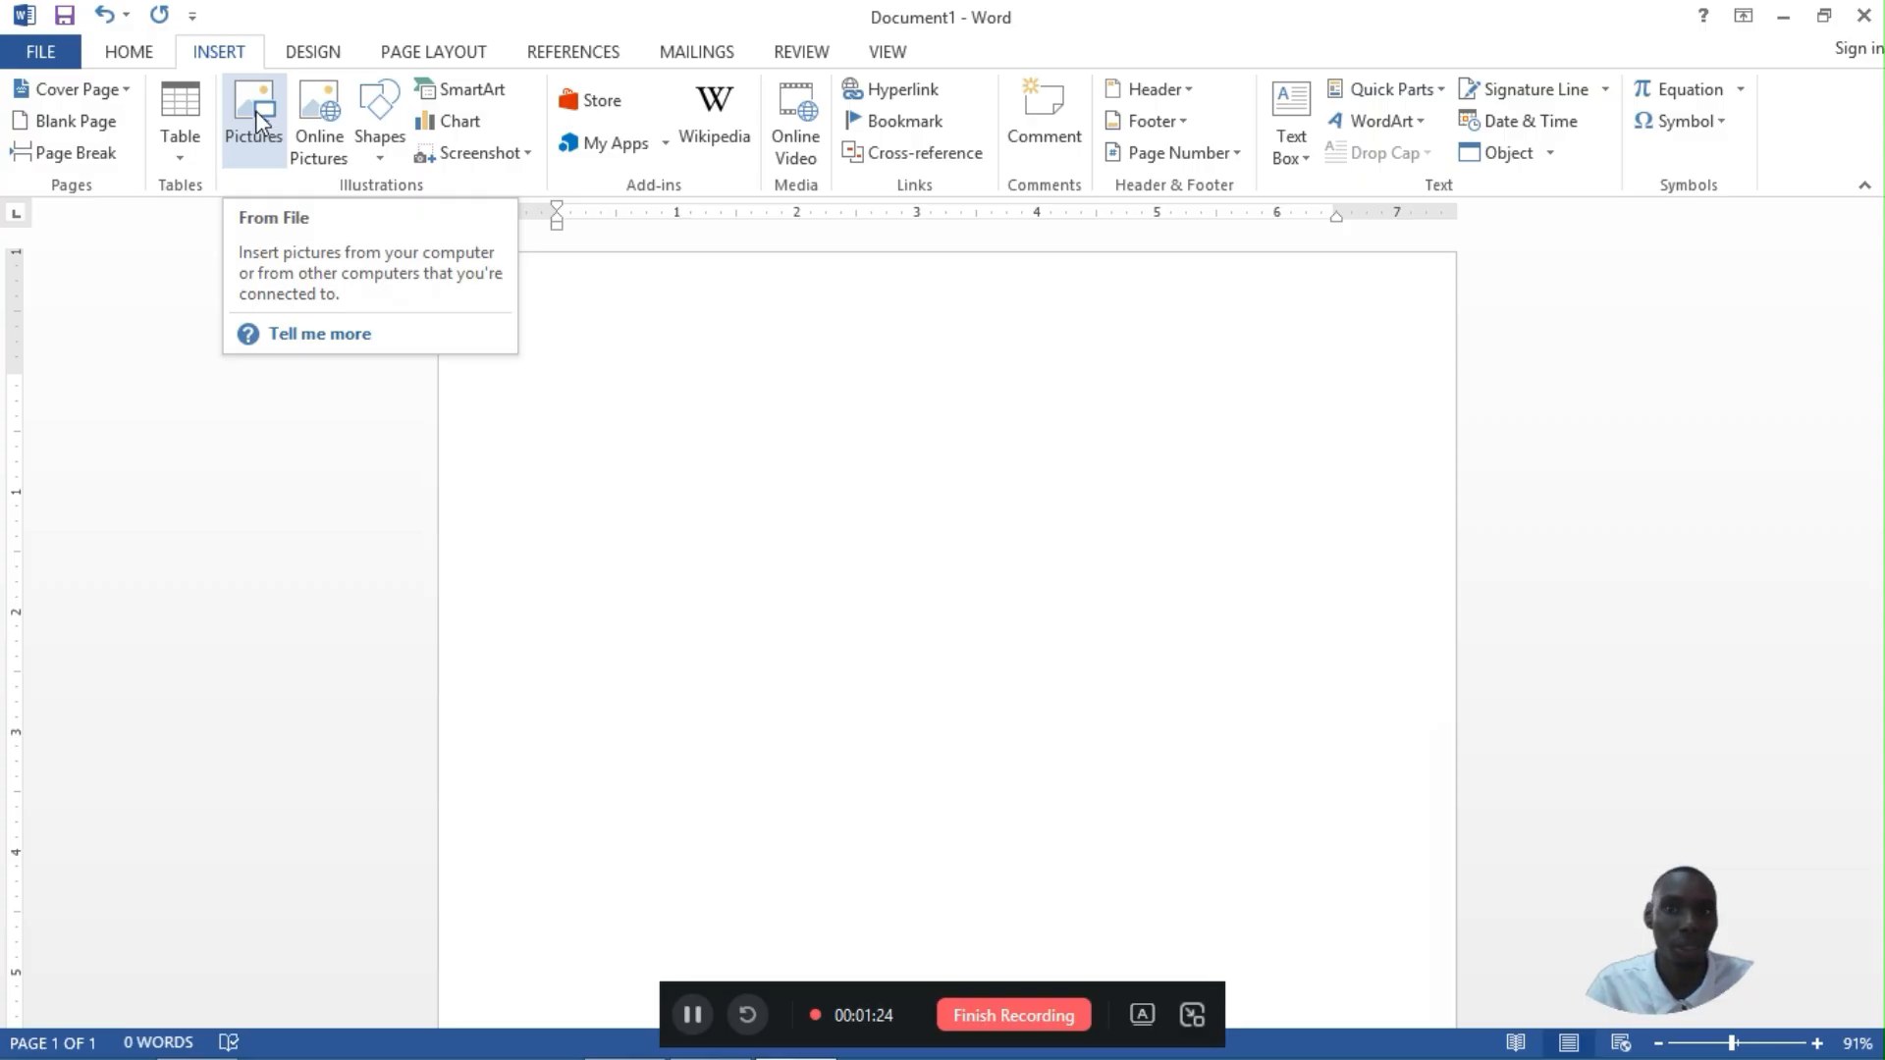
pyautogui.click(255, 110)
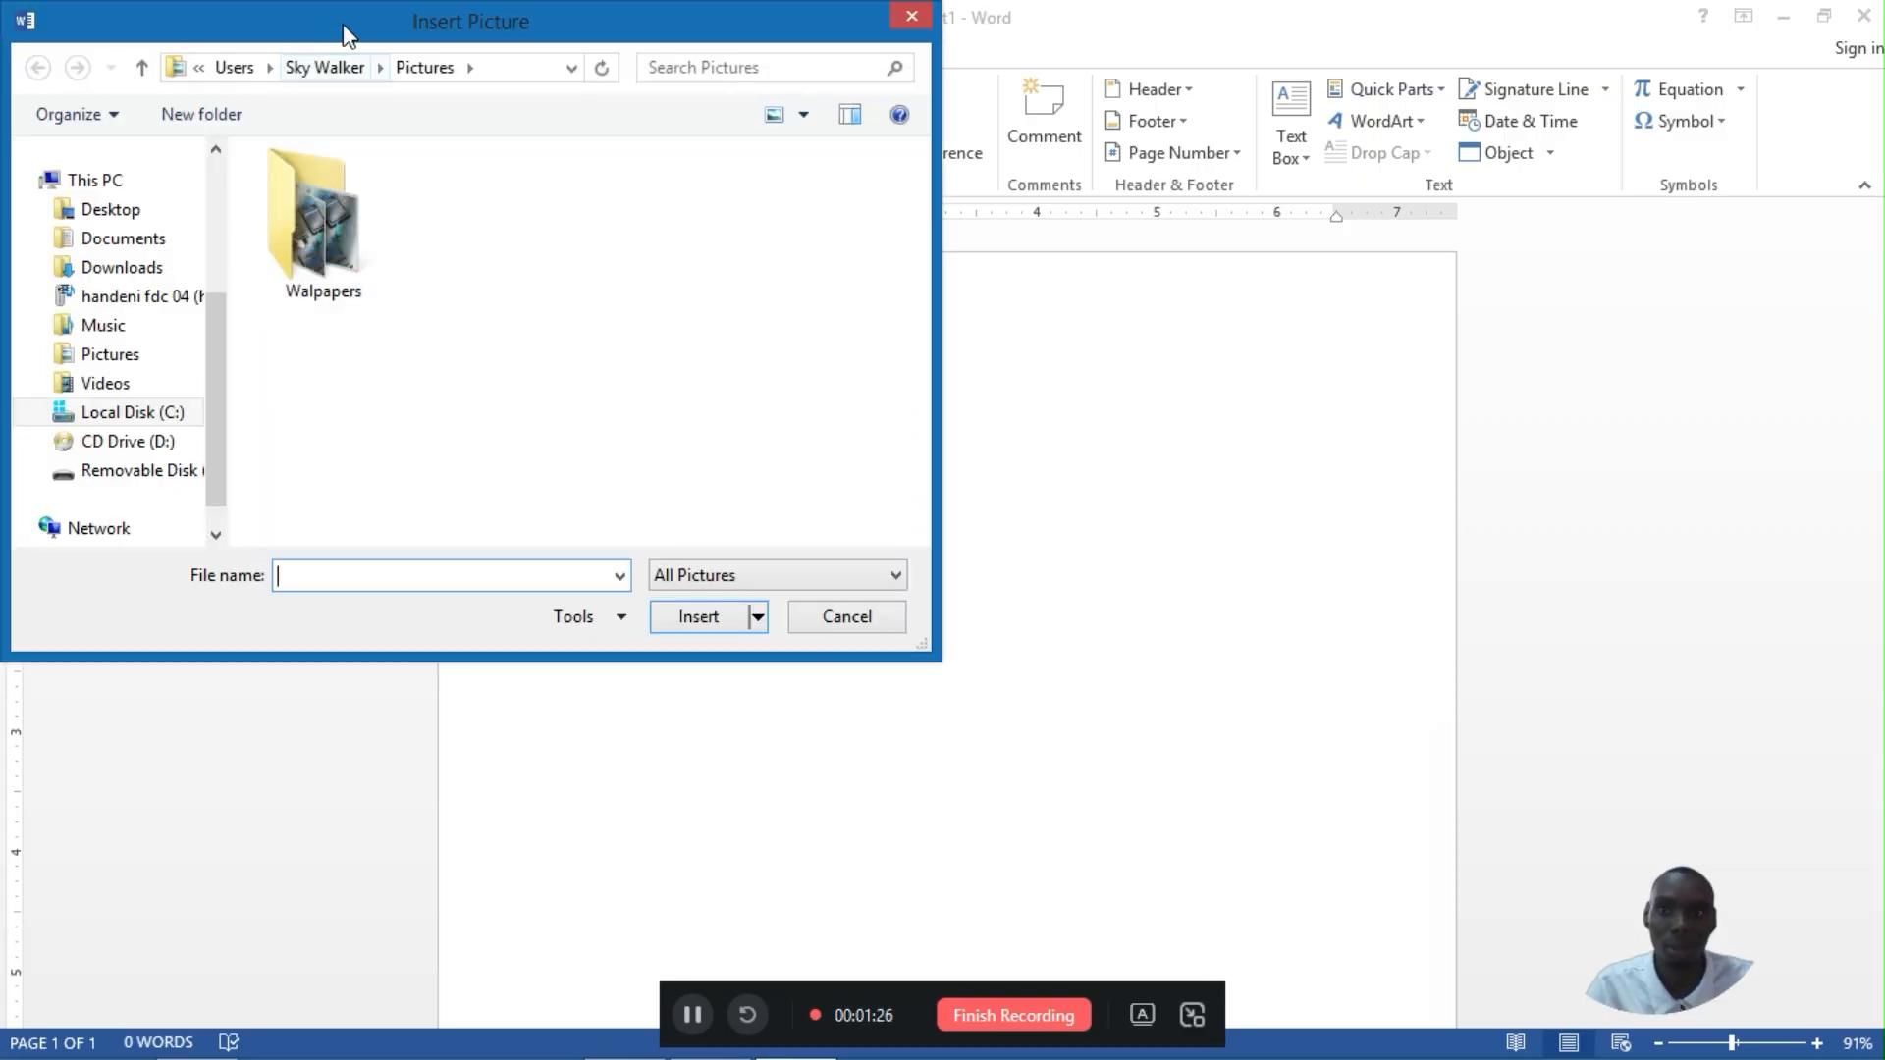
pyautogui.moveTo(344, 24); pyautogui.dragTo(378, 100)
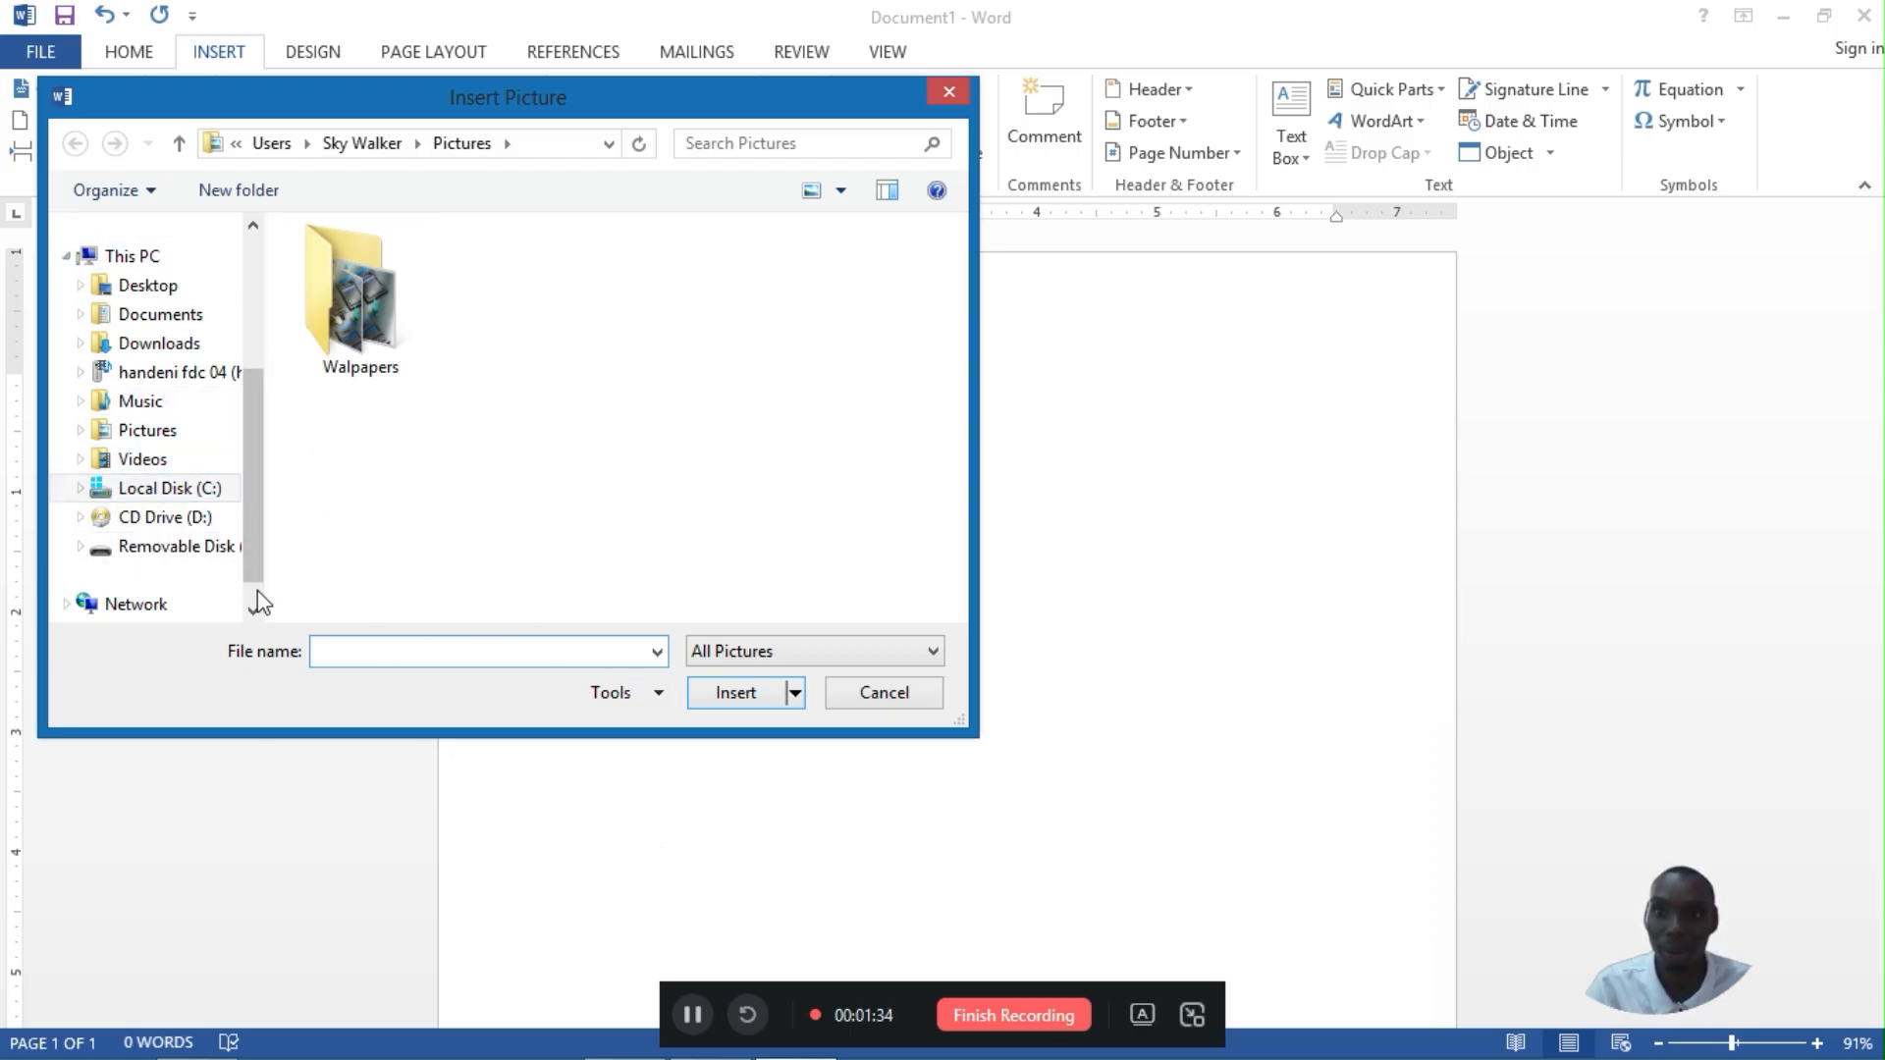
pyautogui.click(228, 562)
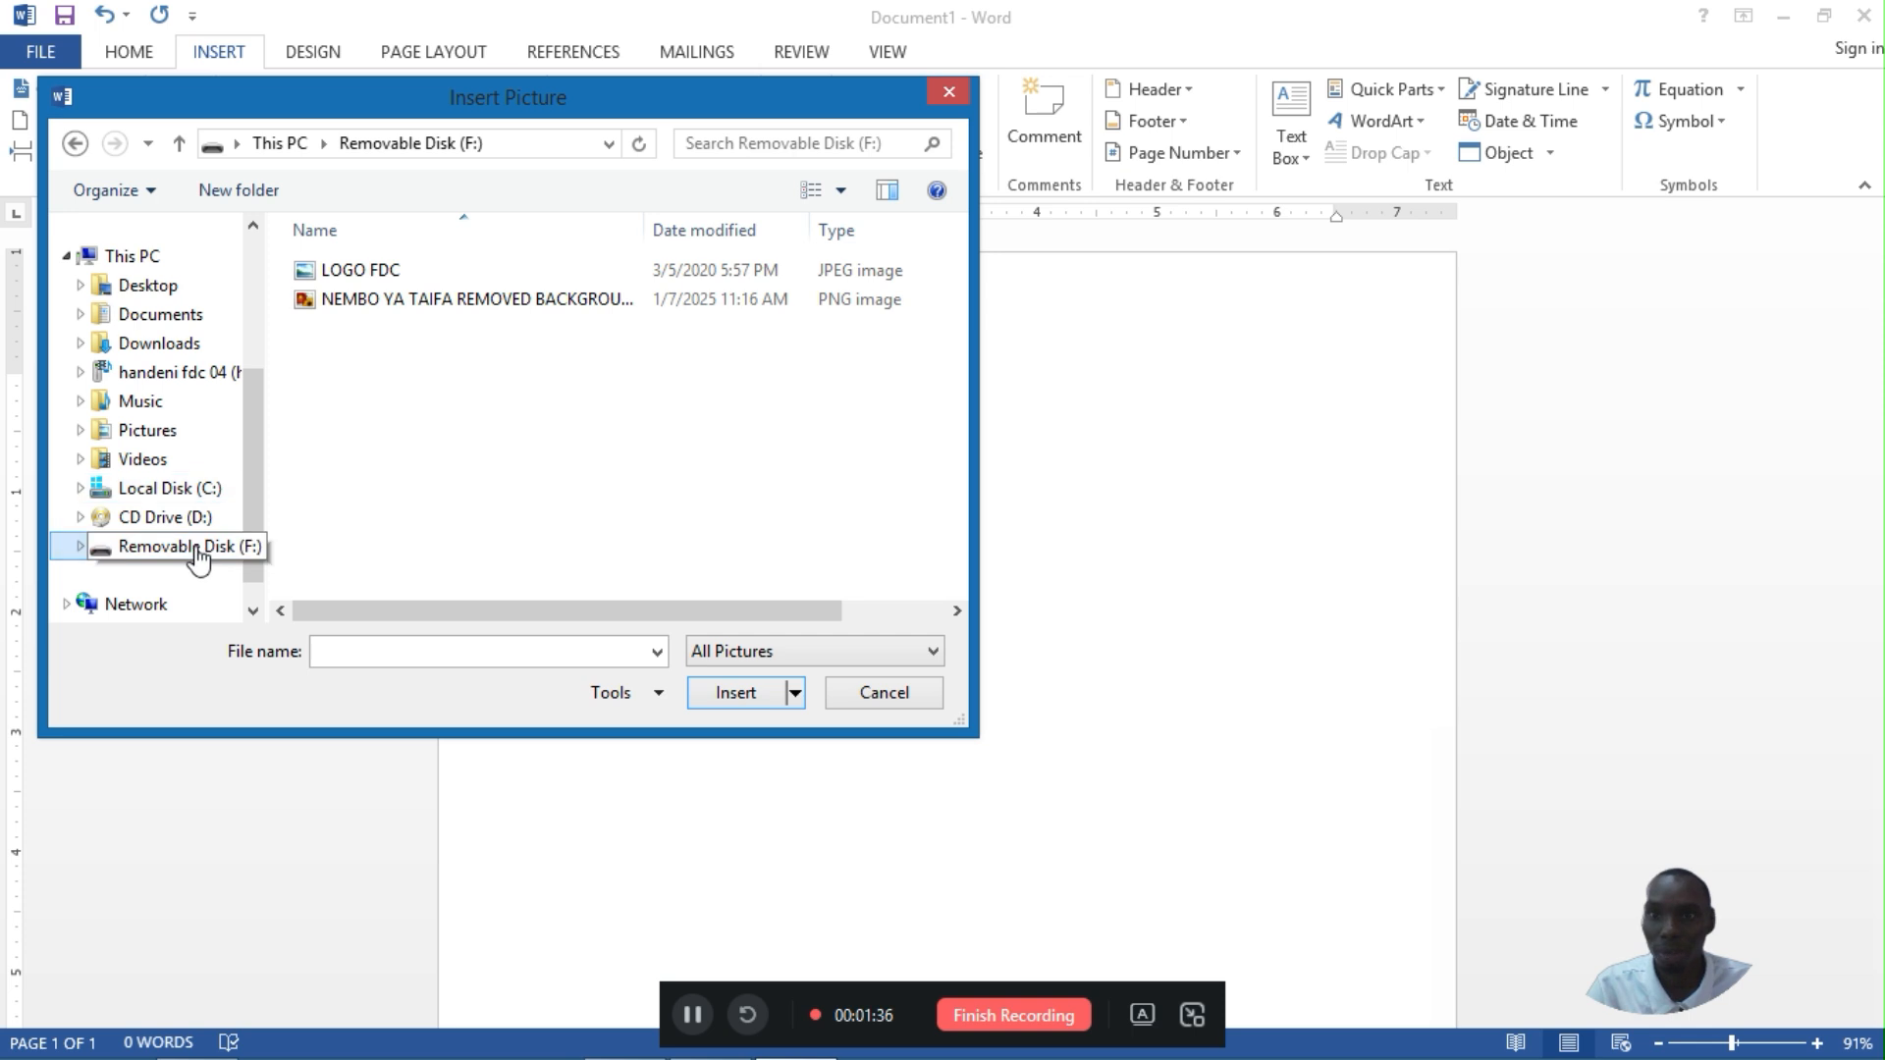
pyautogui.click(363, 302)
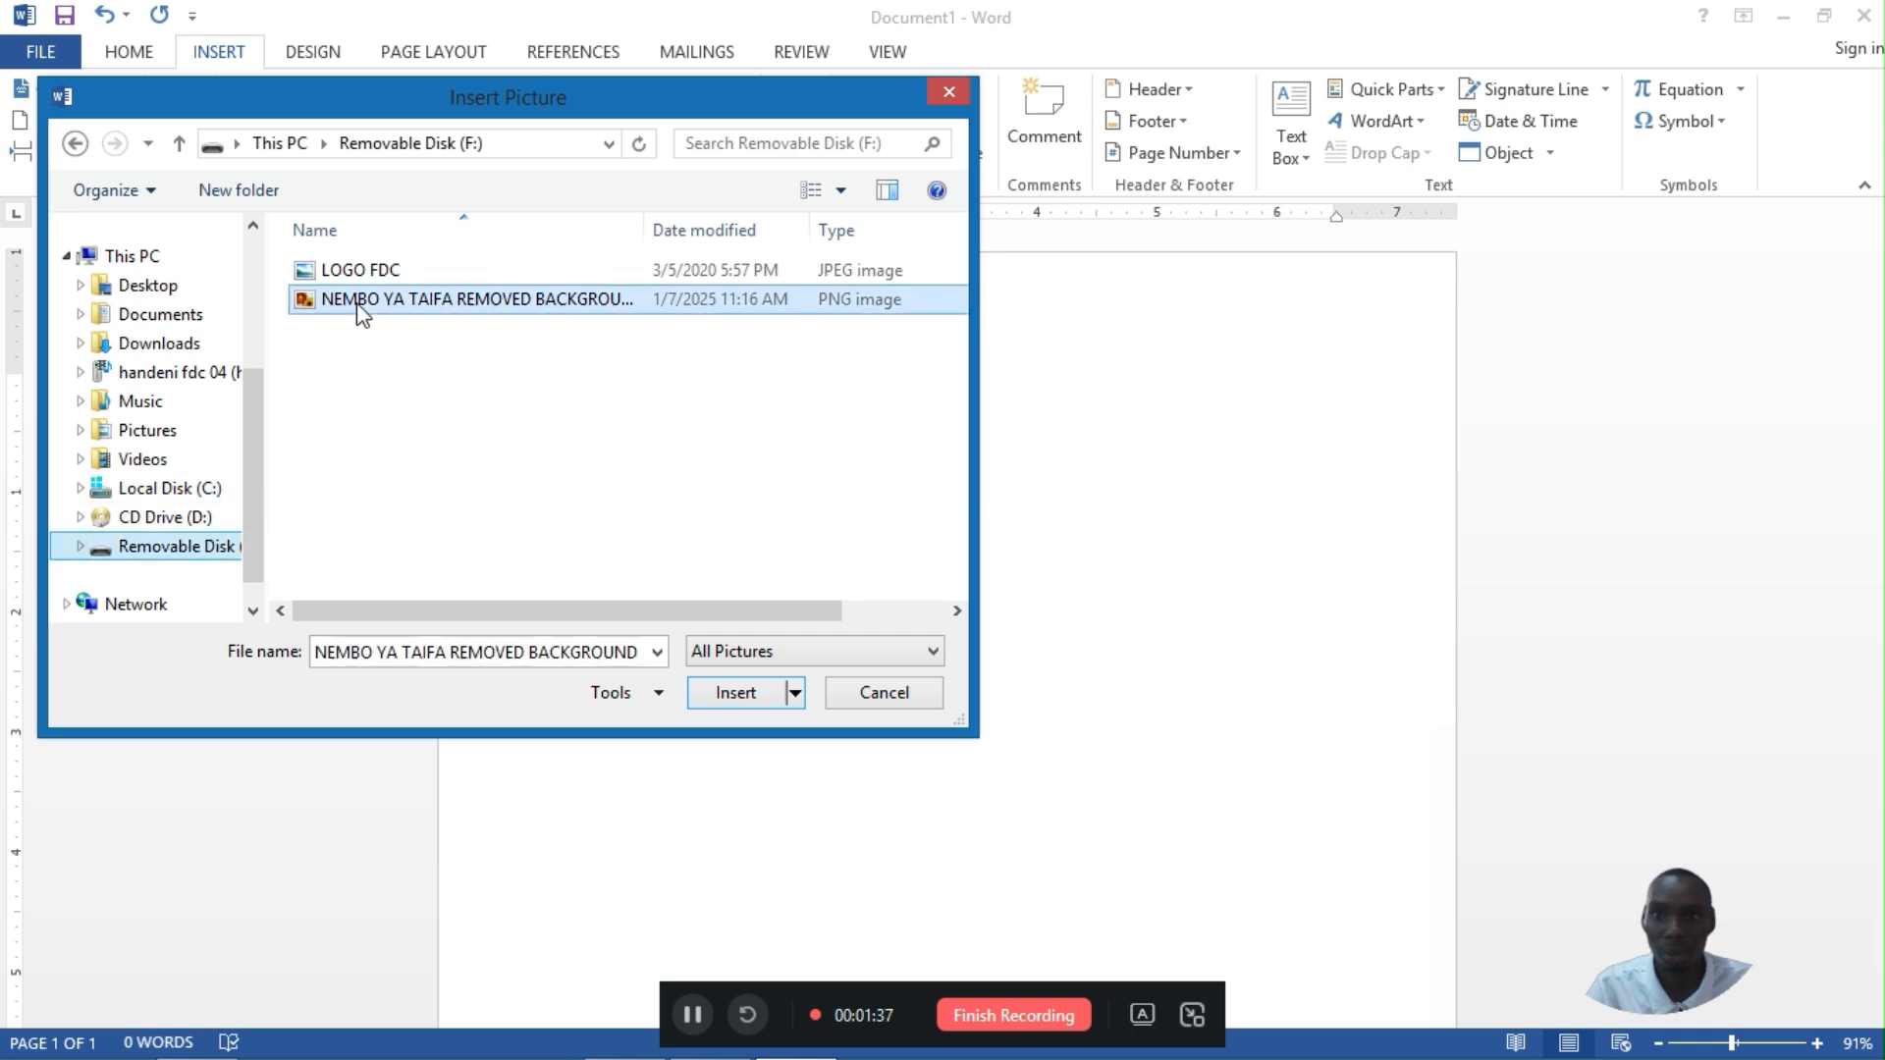
pyautogui.click(748, 701)
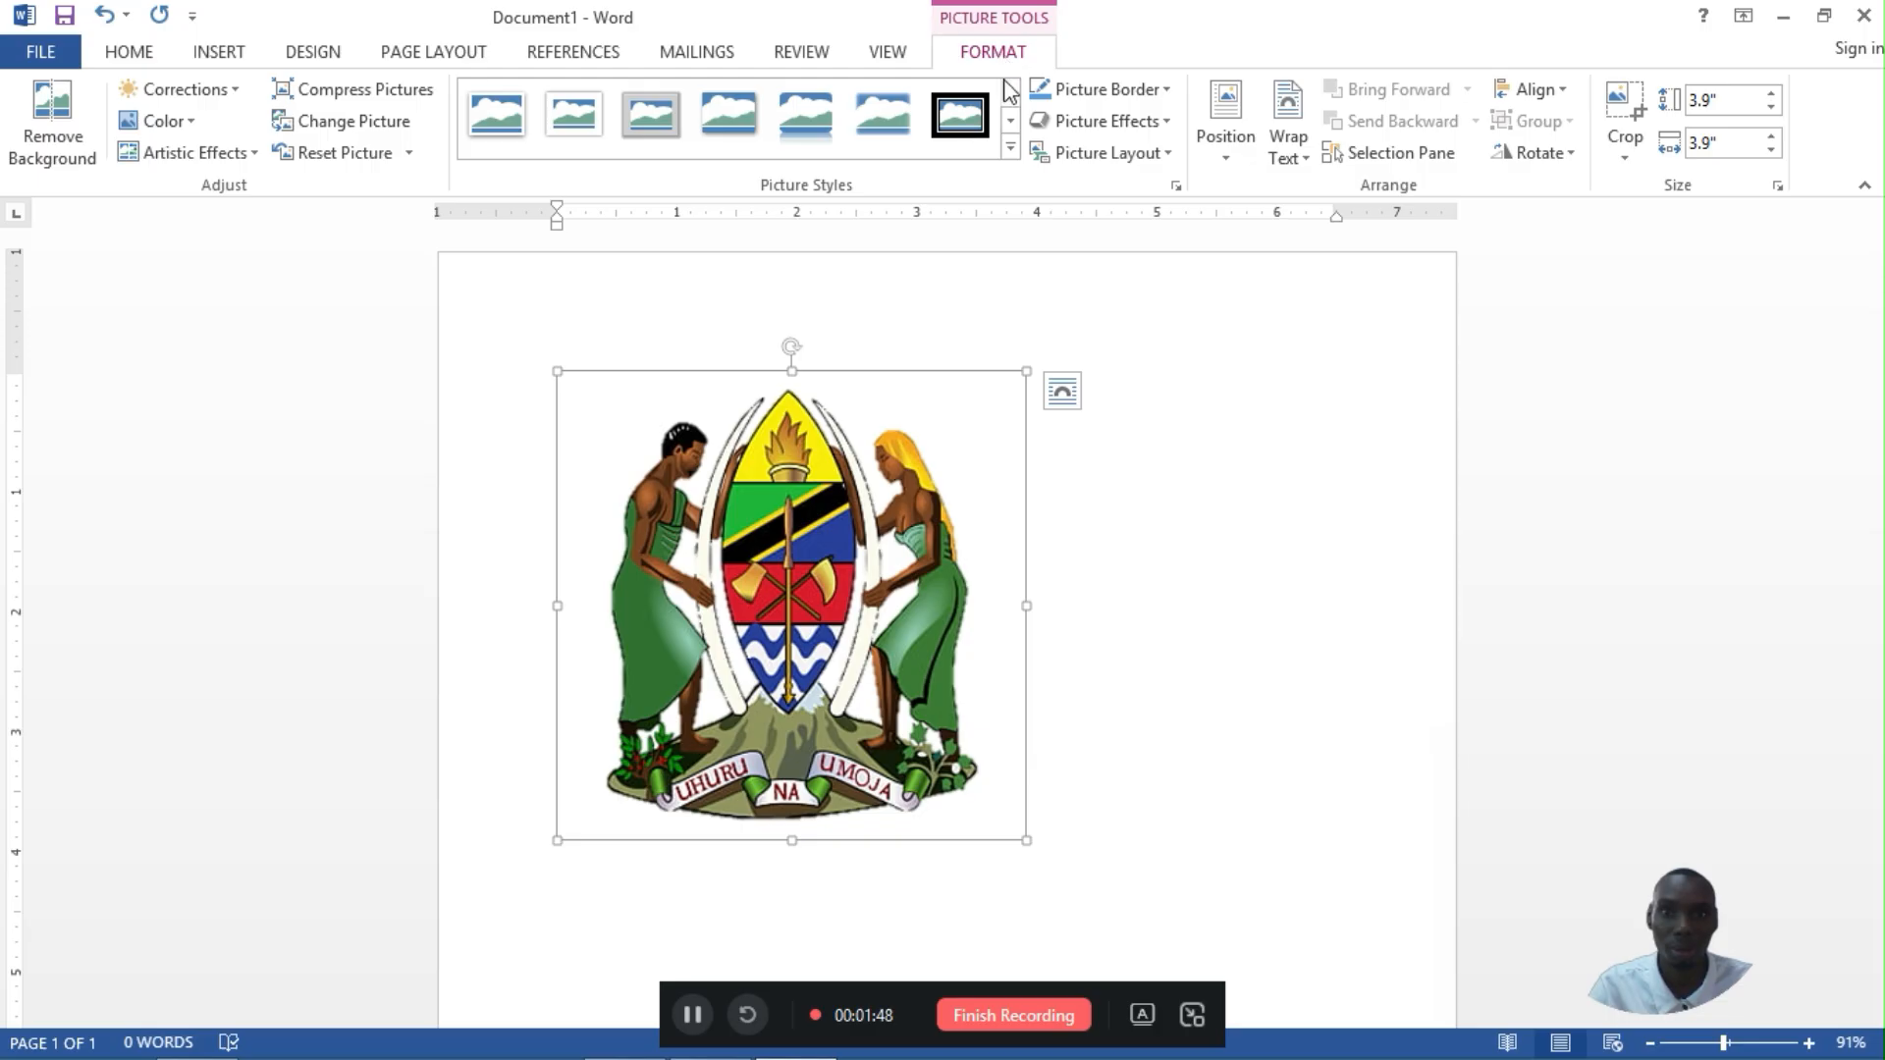
# Preview the picture styles, border colours and the shadow, reflection, soft edges, bevel and 3-D rotation effects on the emblem without applying any.
pyautogui.click(1009, 148)
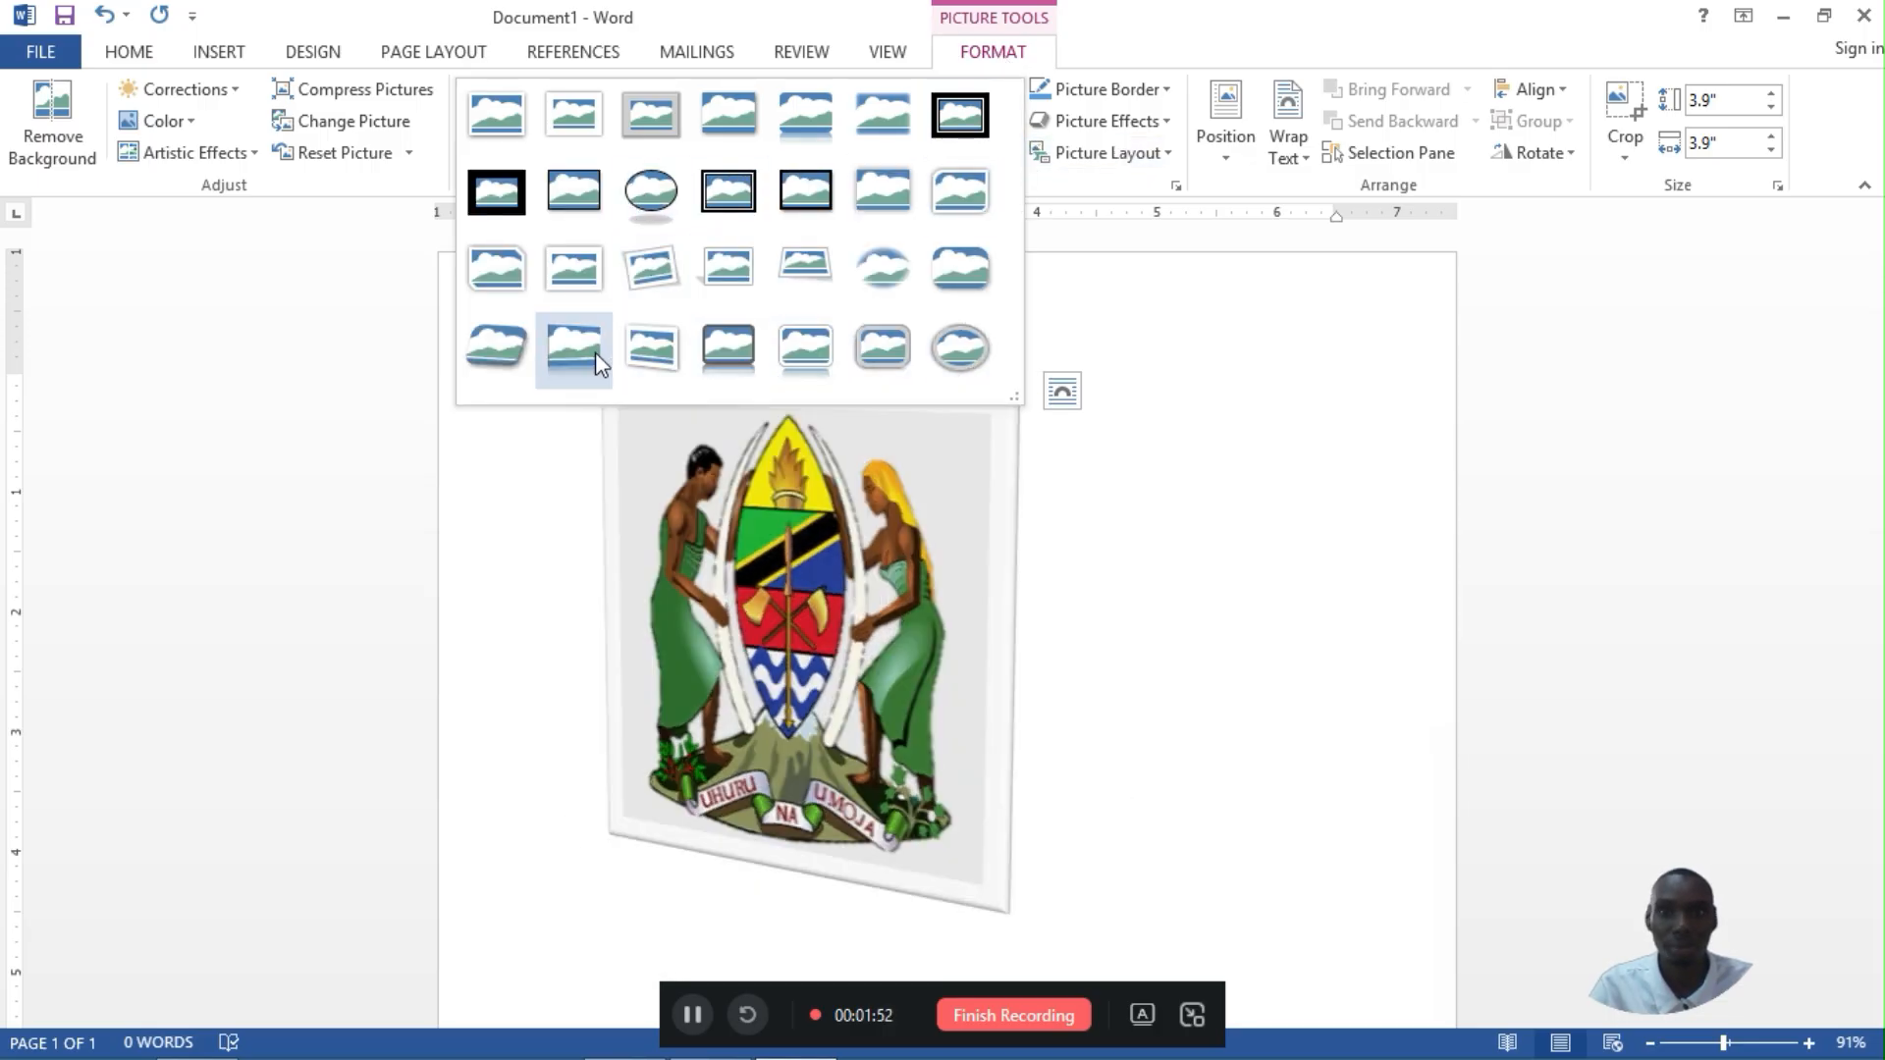
pyautogui.click(1111, 89)
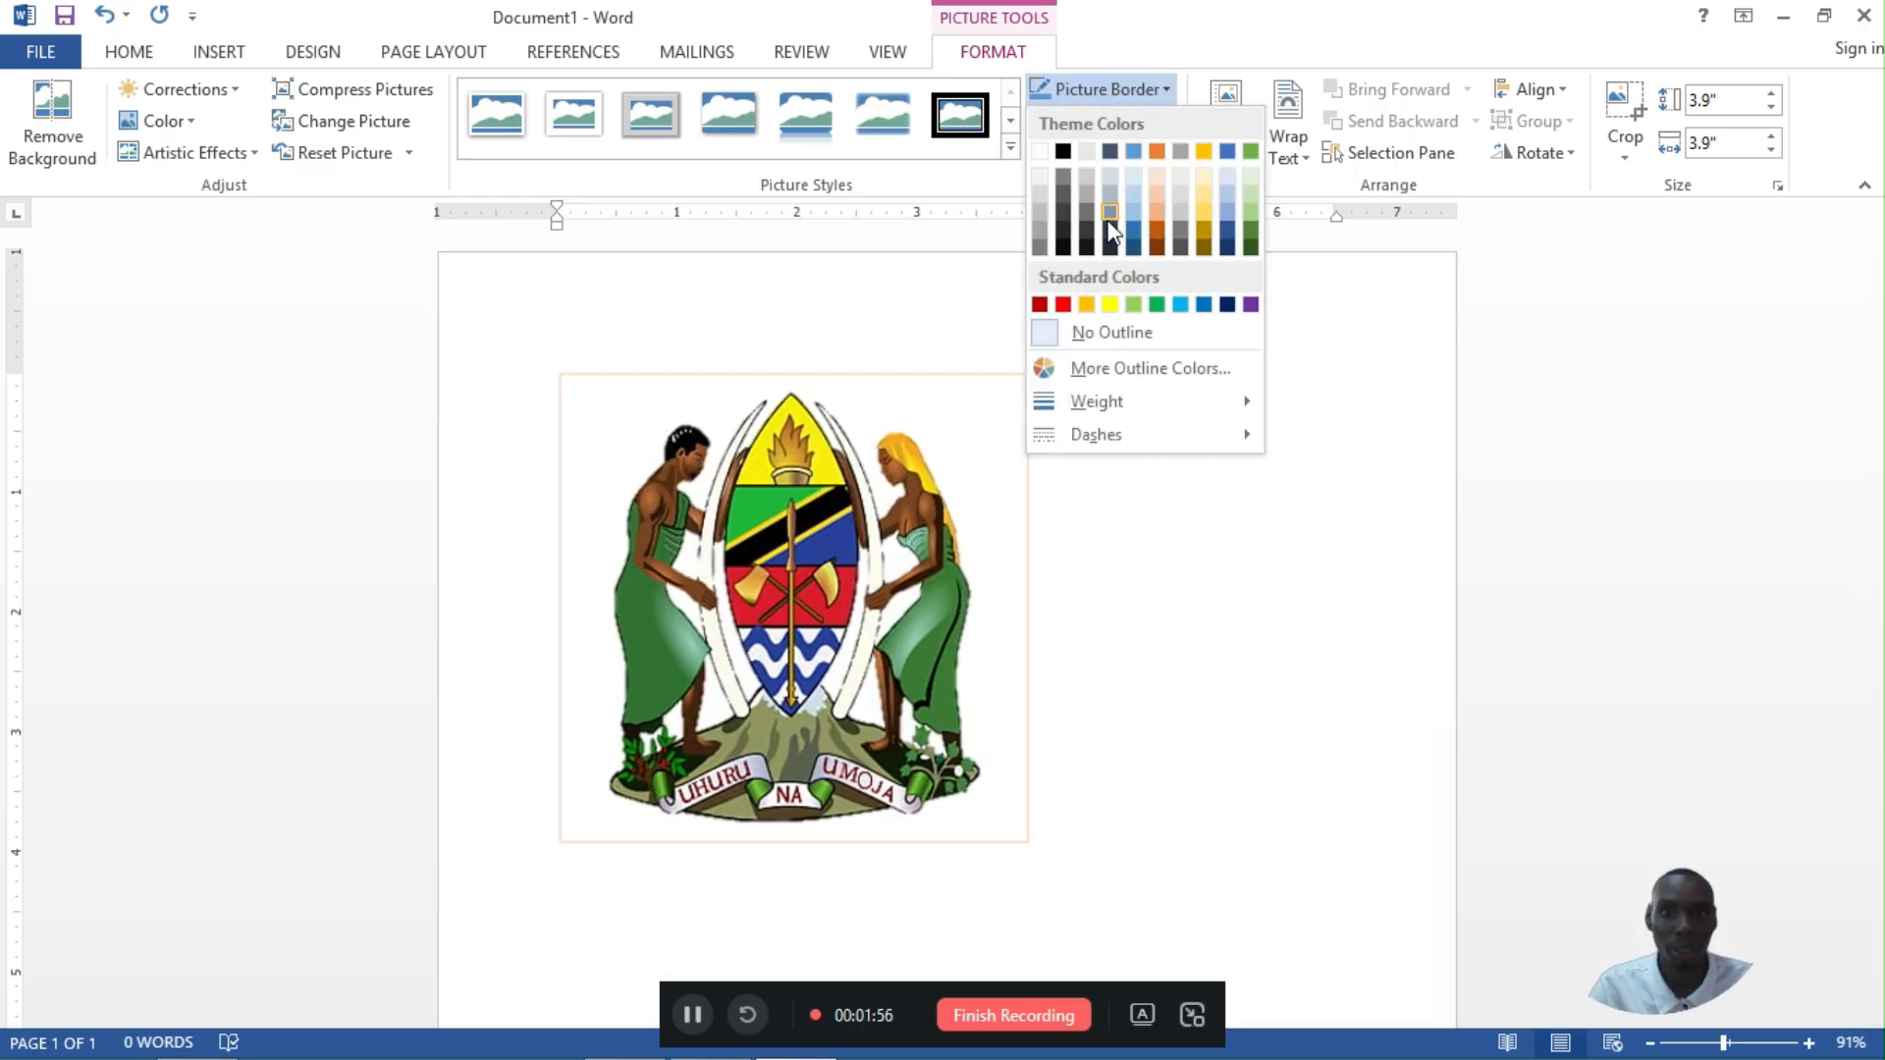
pyautogui.click(1100, 102)
pyautogui.click(1126, 121)
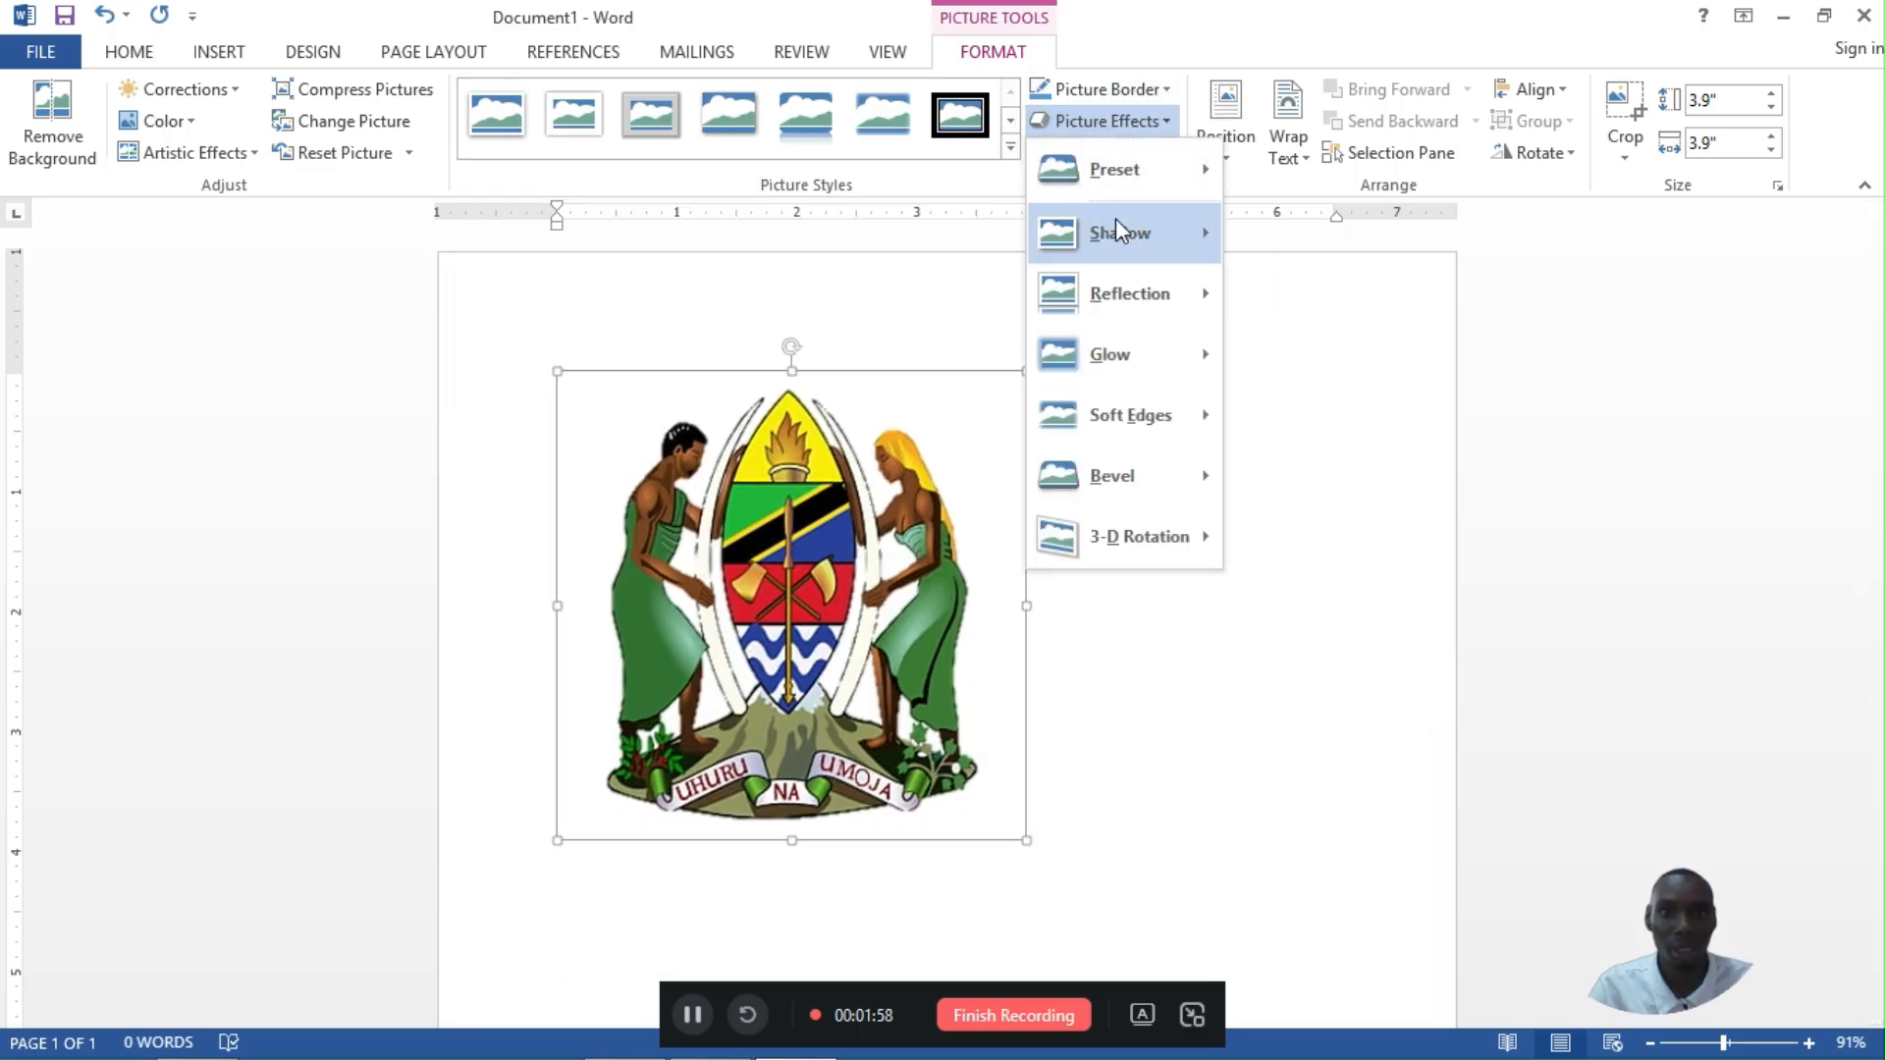
pyautogui.moveTo(1116, 228)
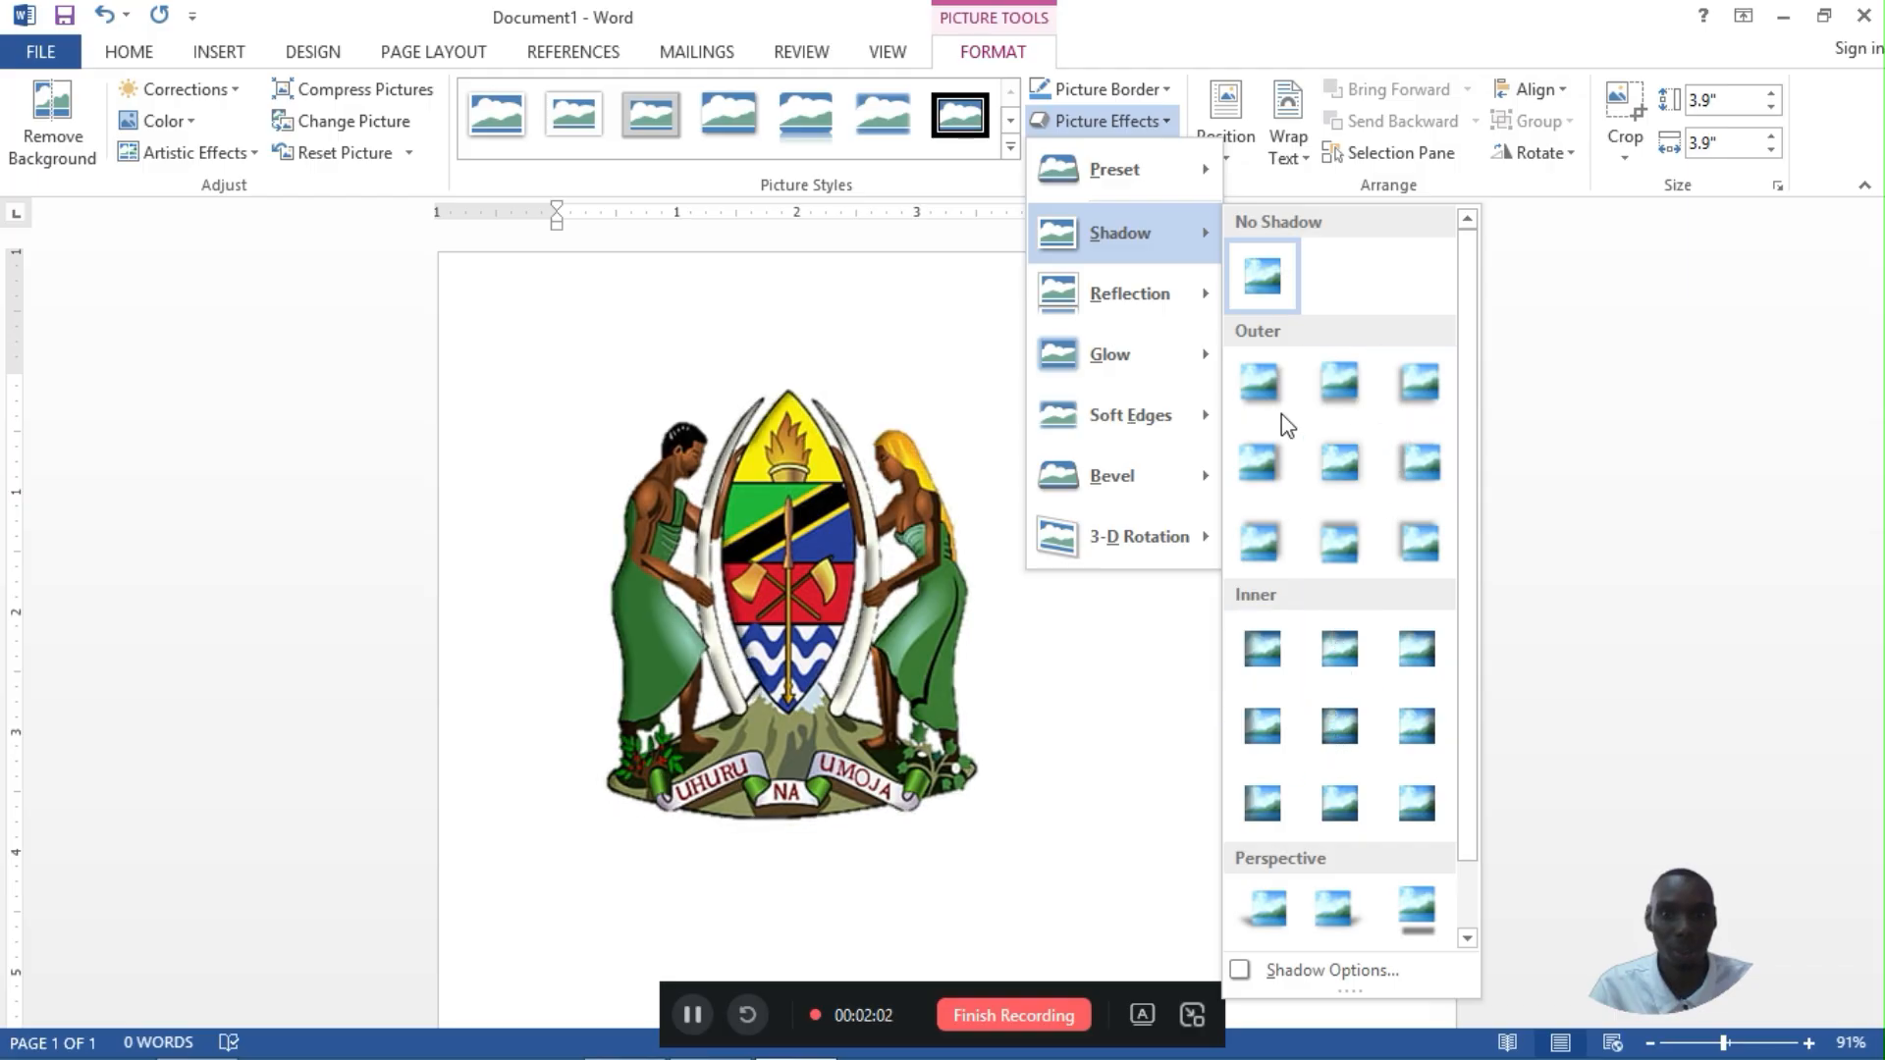
pyautogui.moveTo(1168, 316)
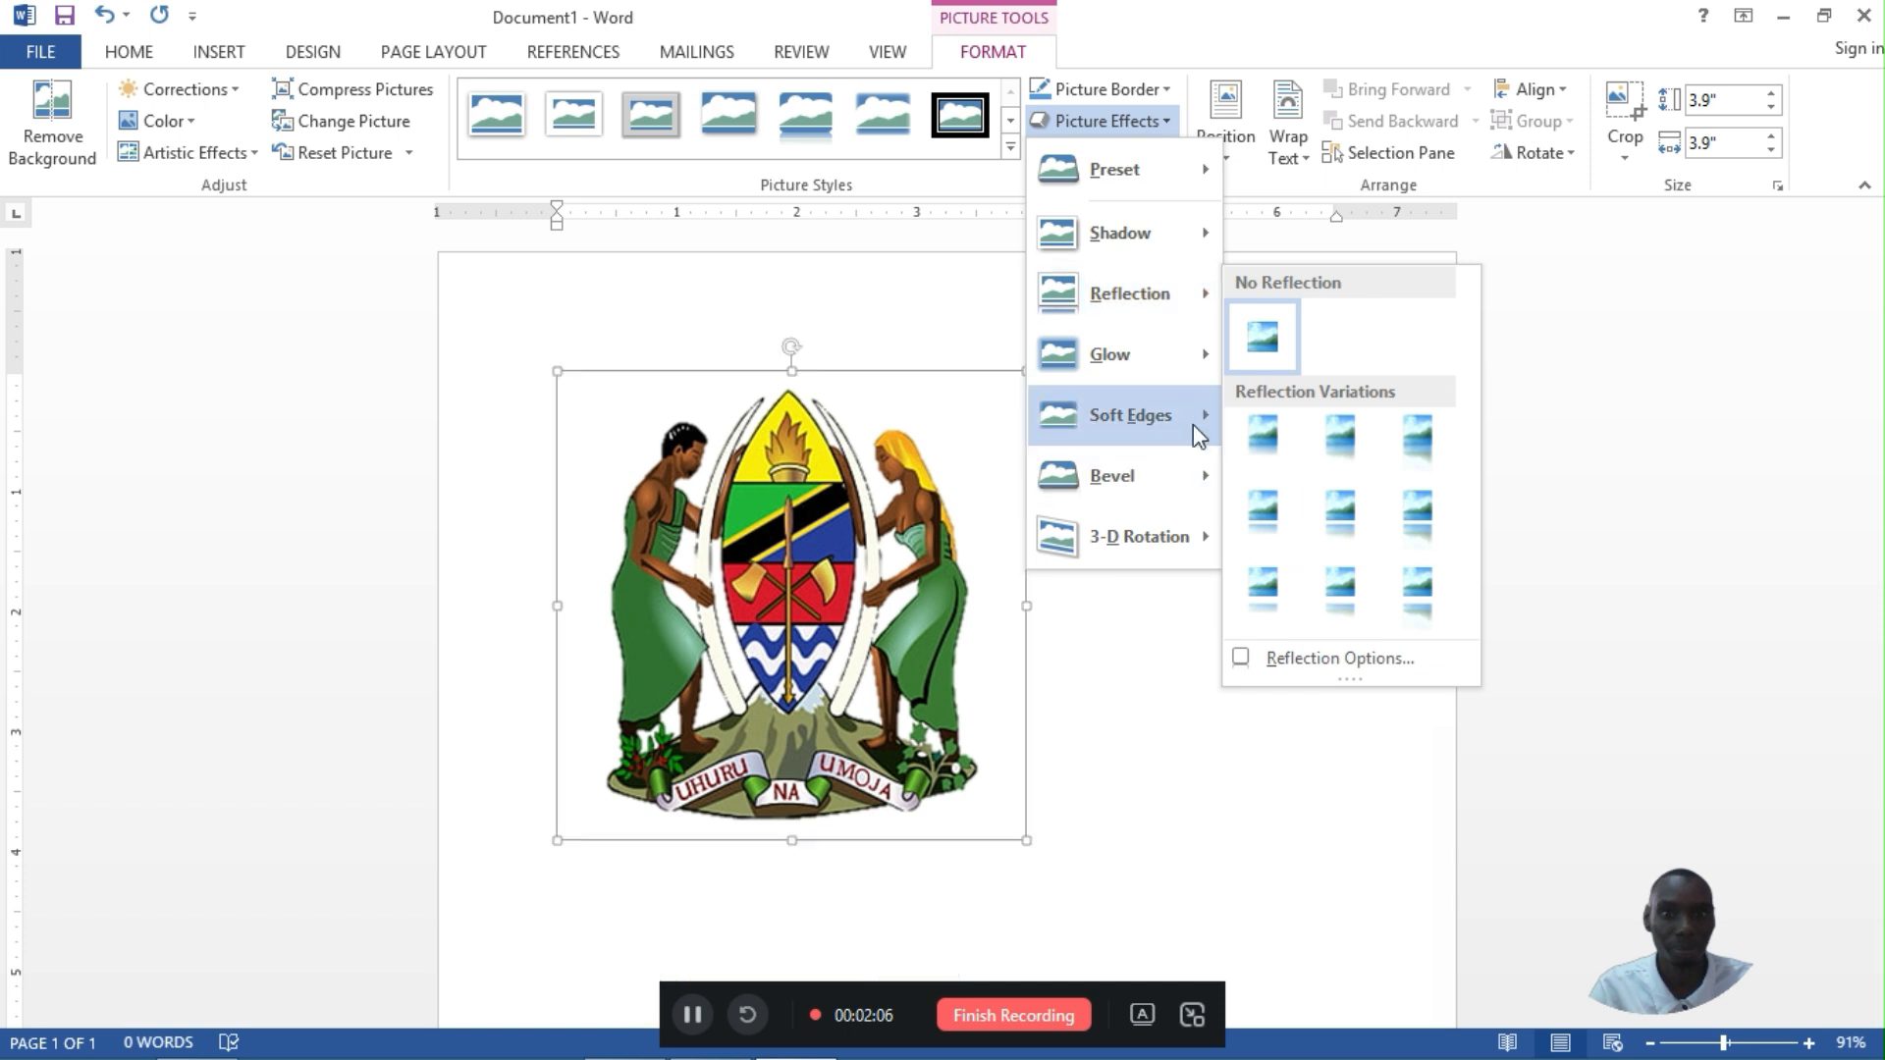
pyautogui.moveTo(1164, 414)
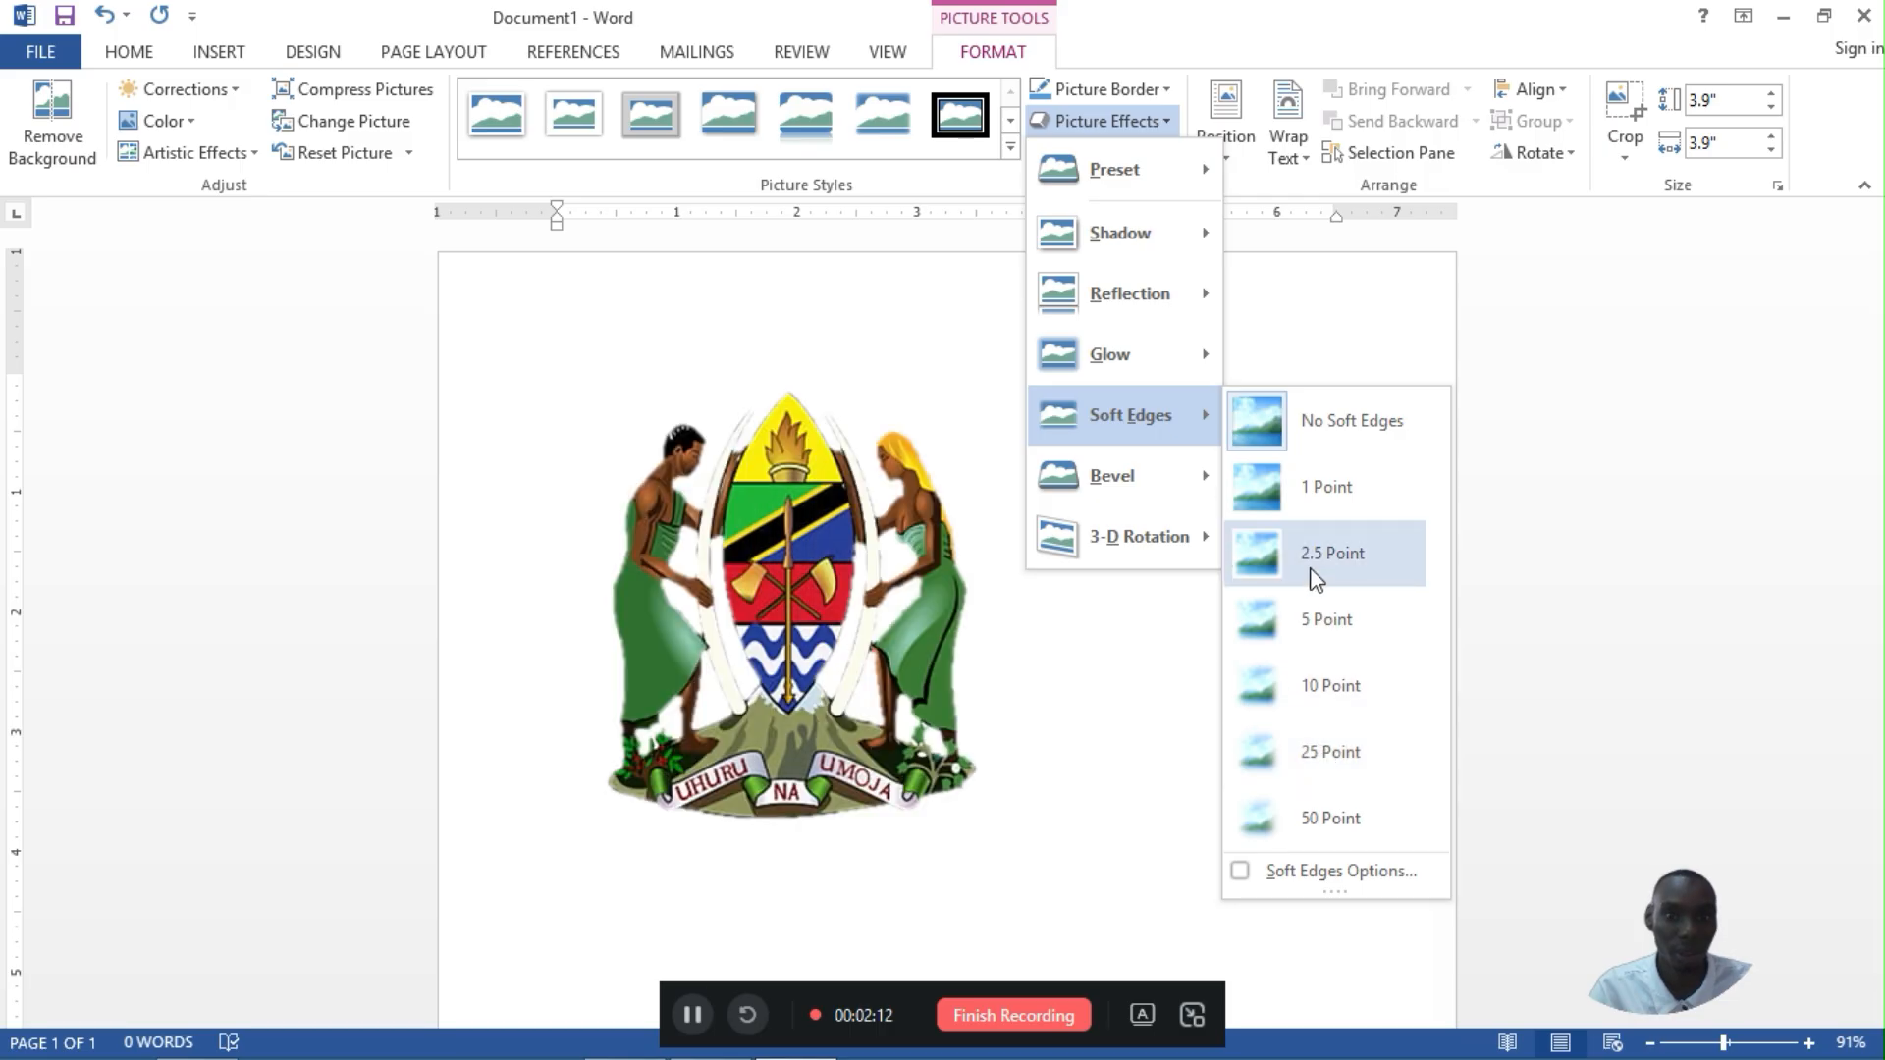
pyautogui.moveTo(1185, 466)
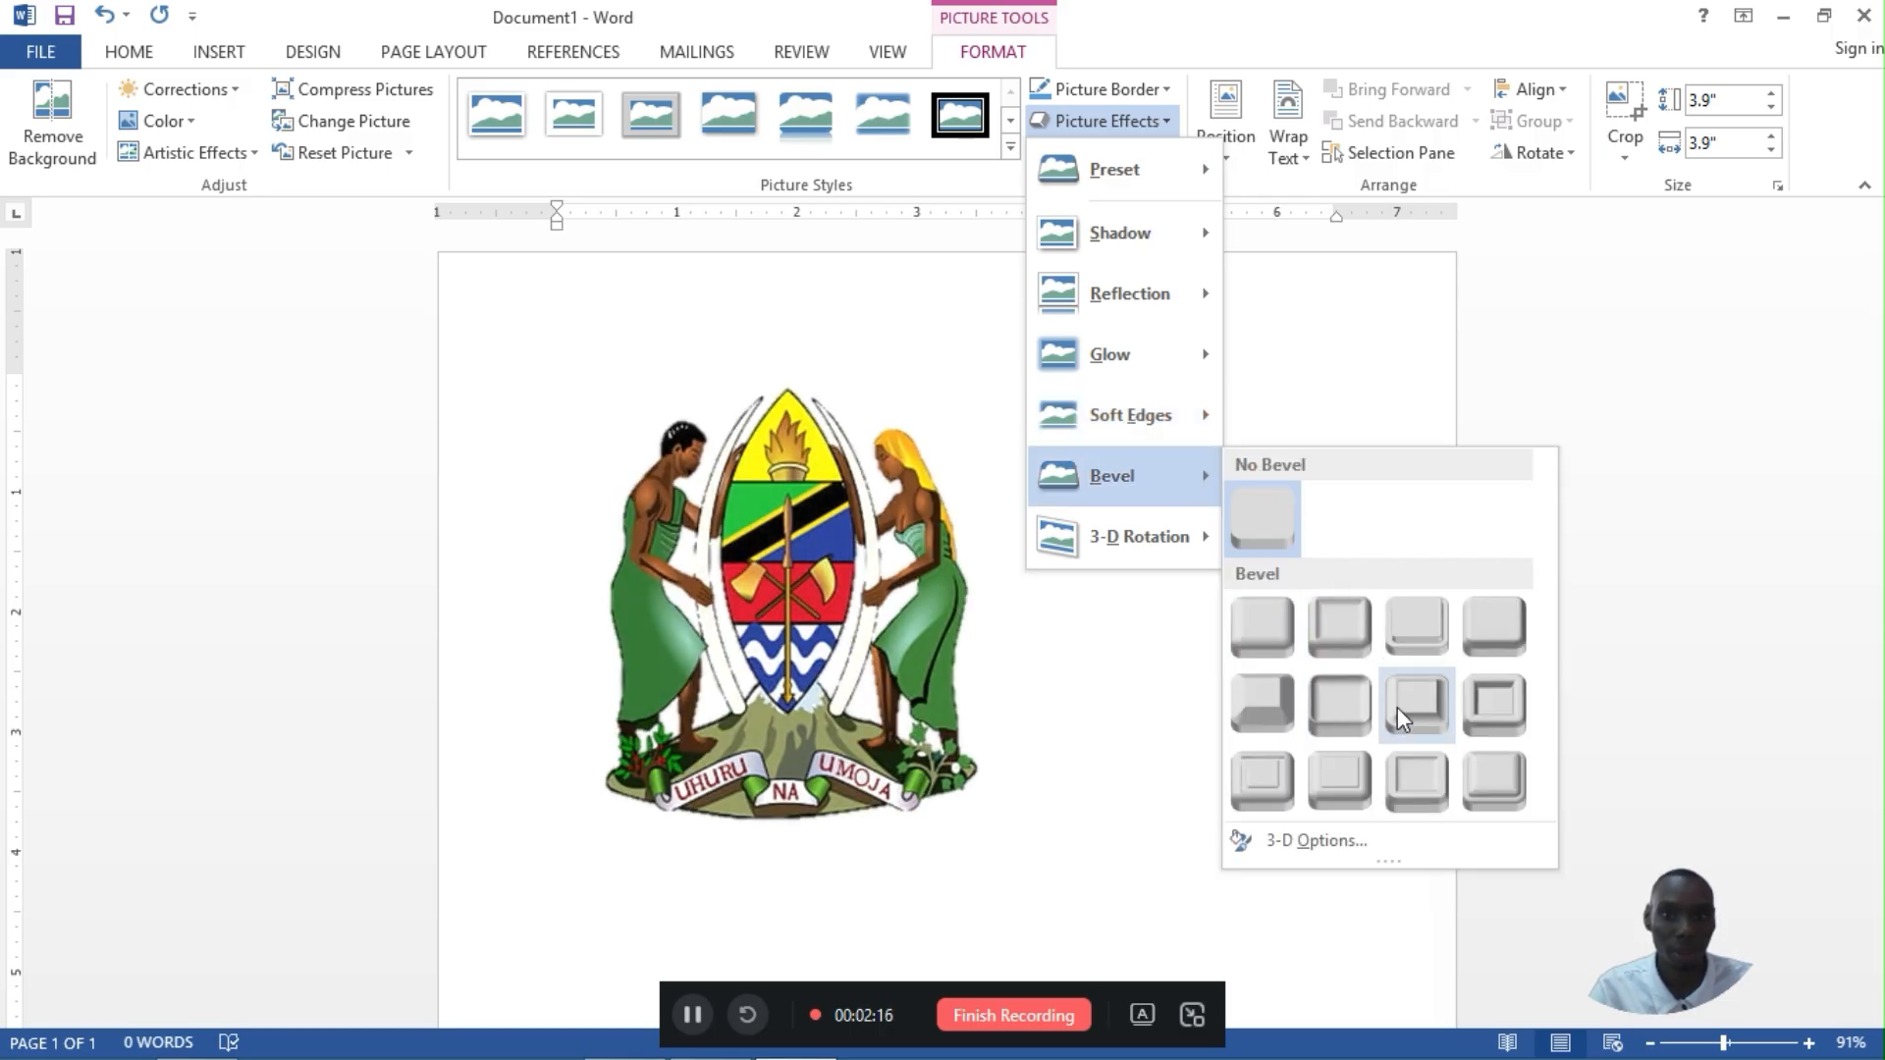
pyautogui.moveTo(1127, 538)
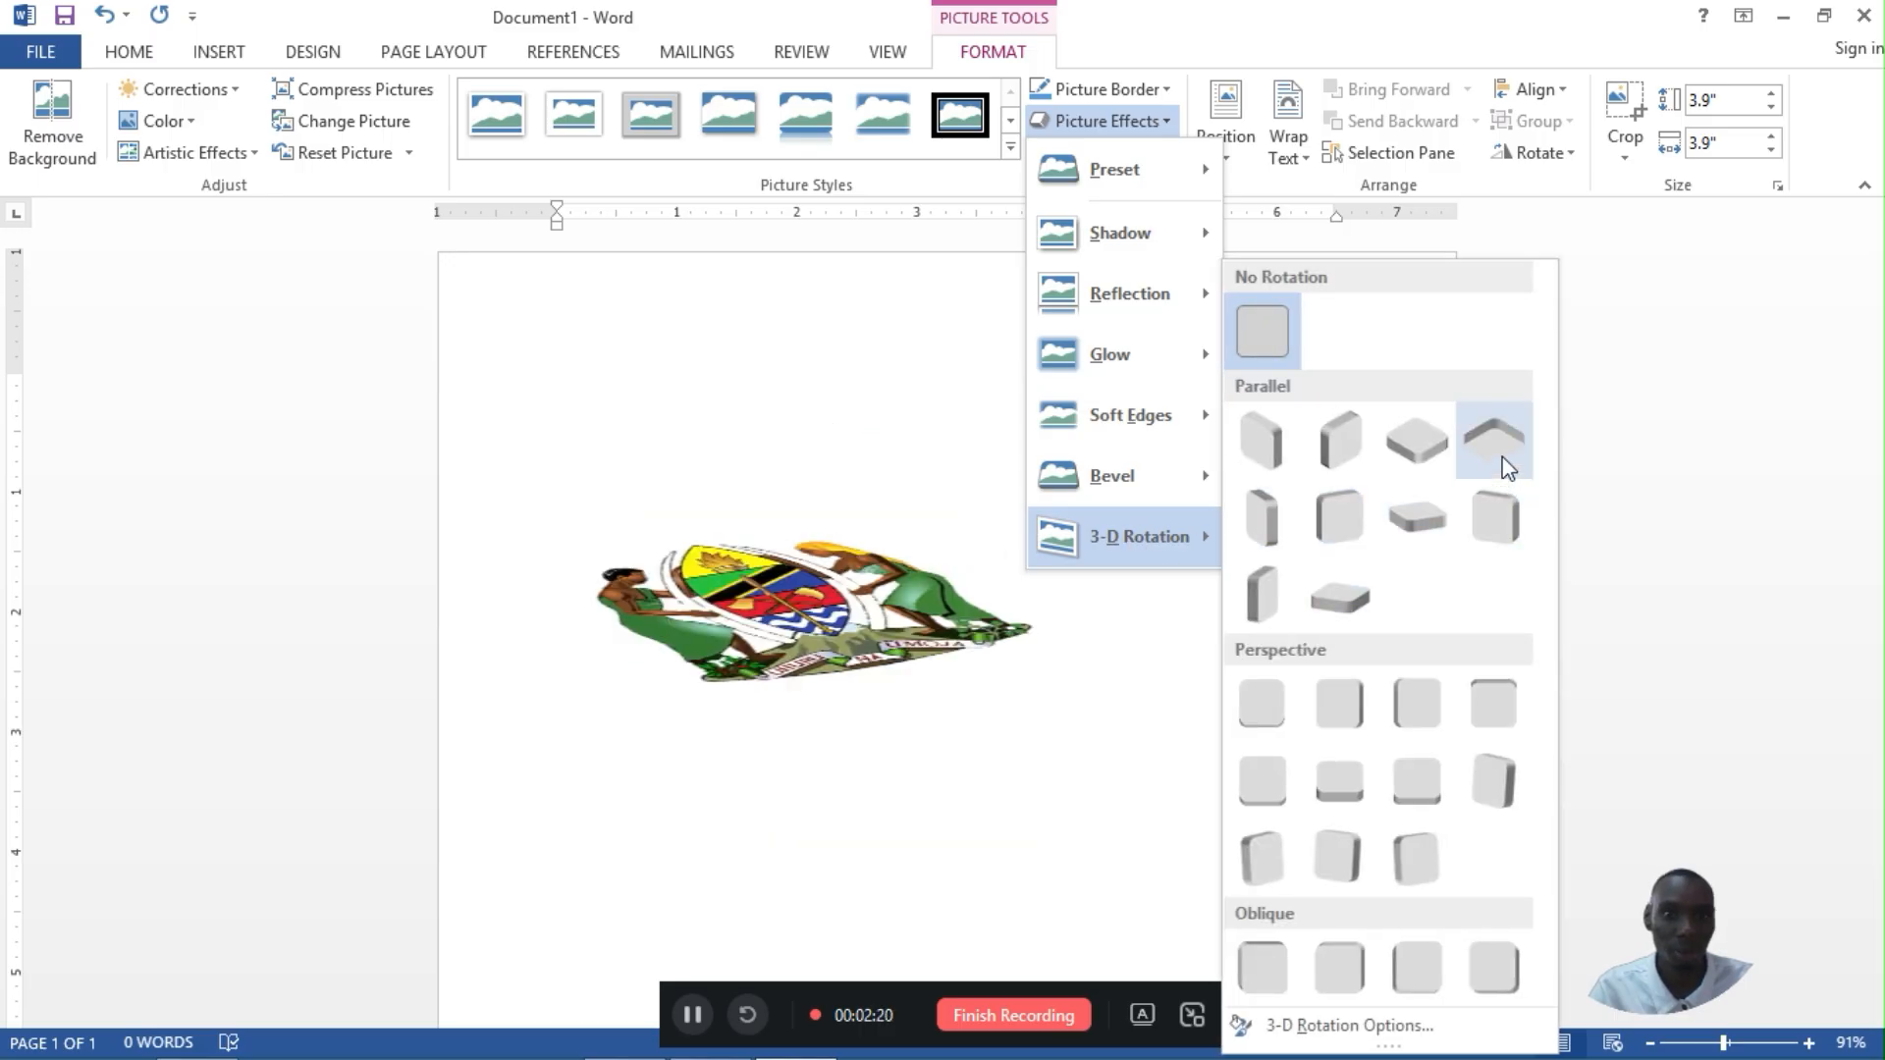
pyautogui.click(1109, 122)
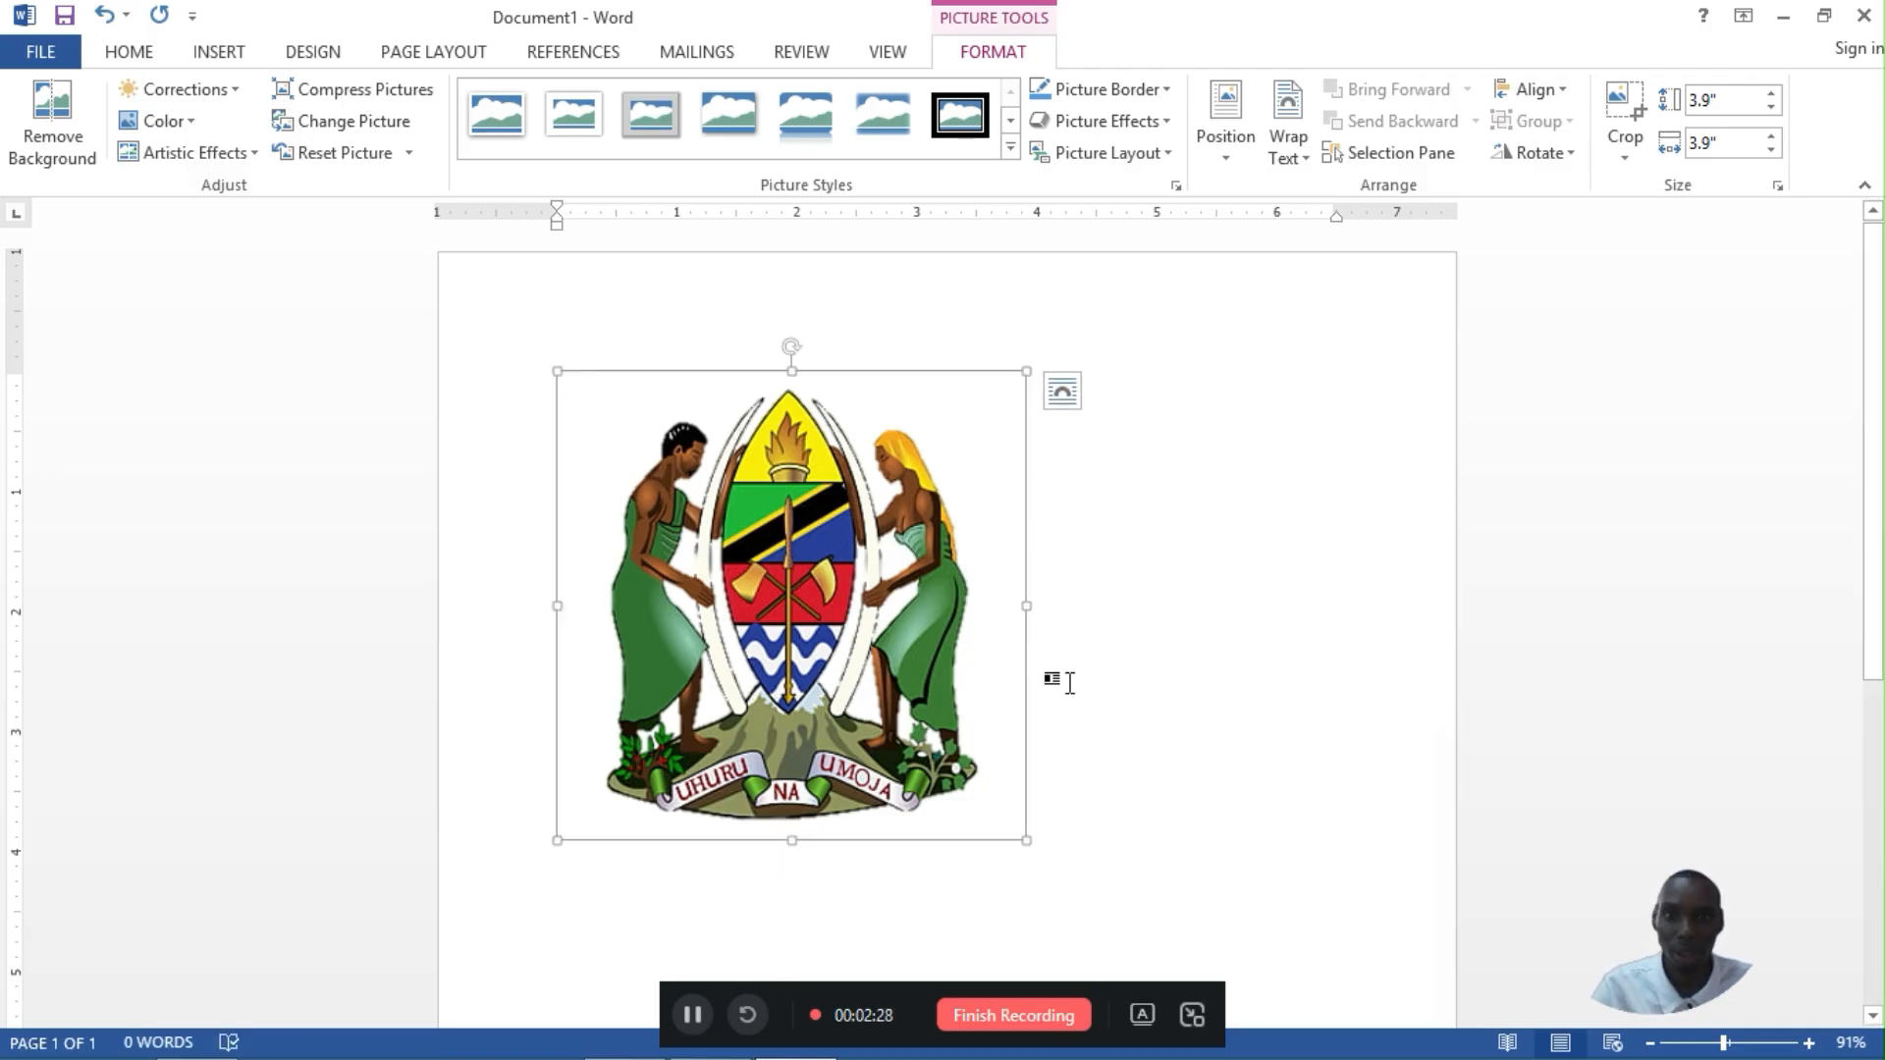
# Enter the sample text CVDDFGFDGDFGFDGFDG directly after the emblem picture.
pyautogui.click(1157, 766)
pyautogui.write('cvDDF')
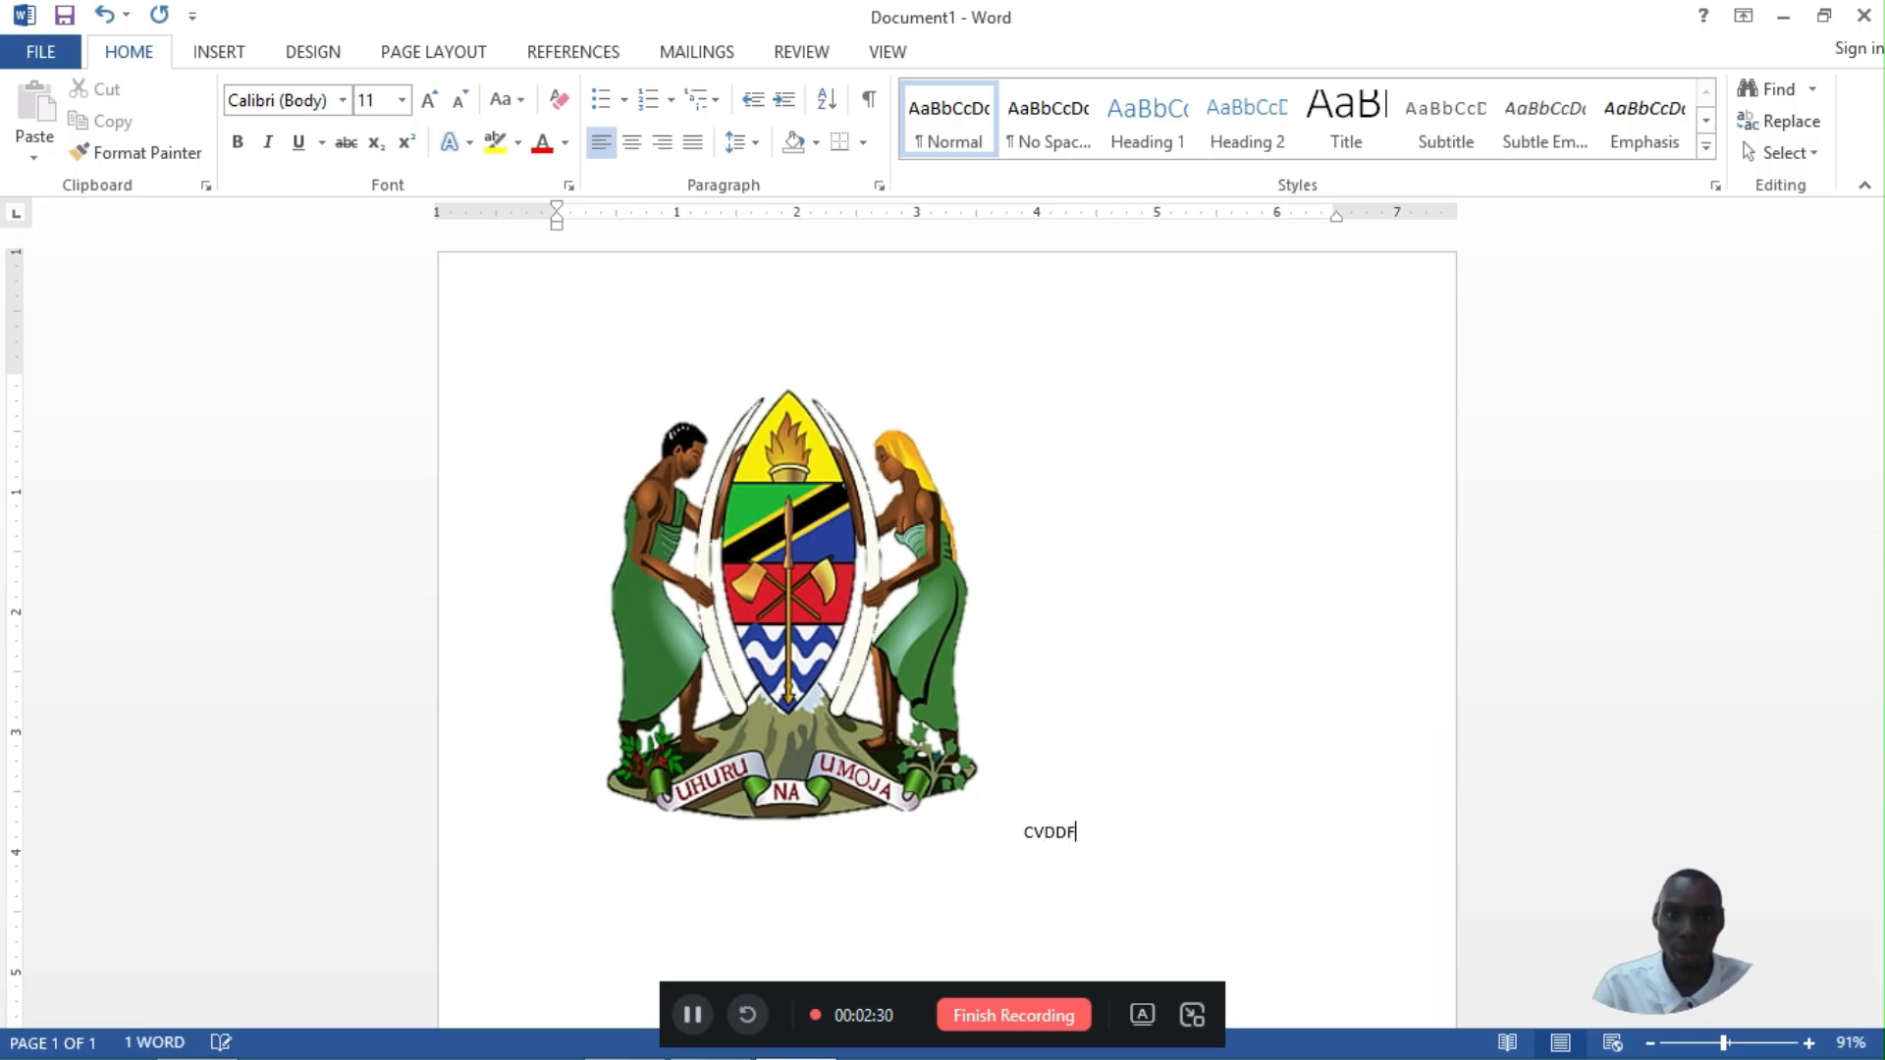
pyautogui.write('GFDGDFGFDGFDG')
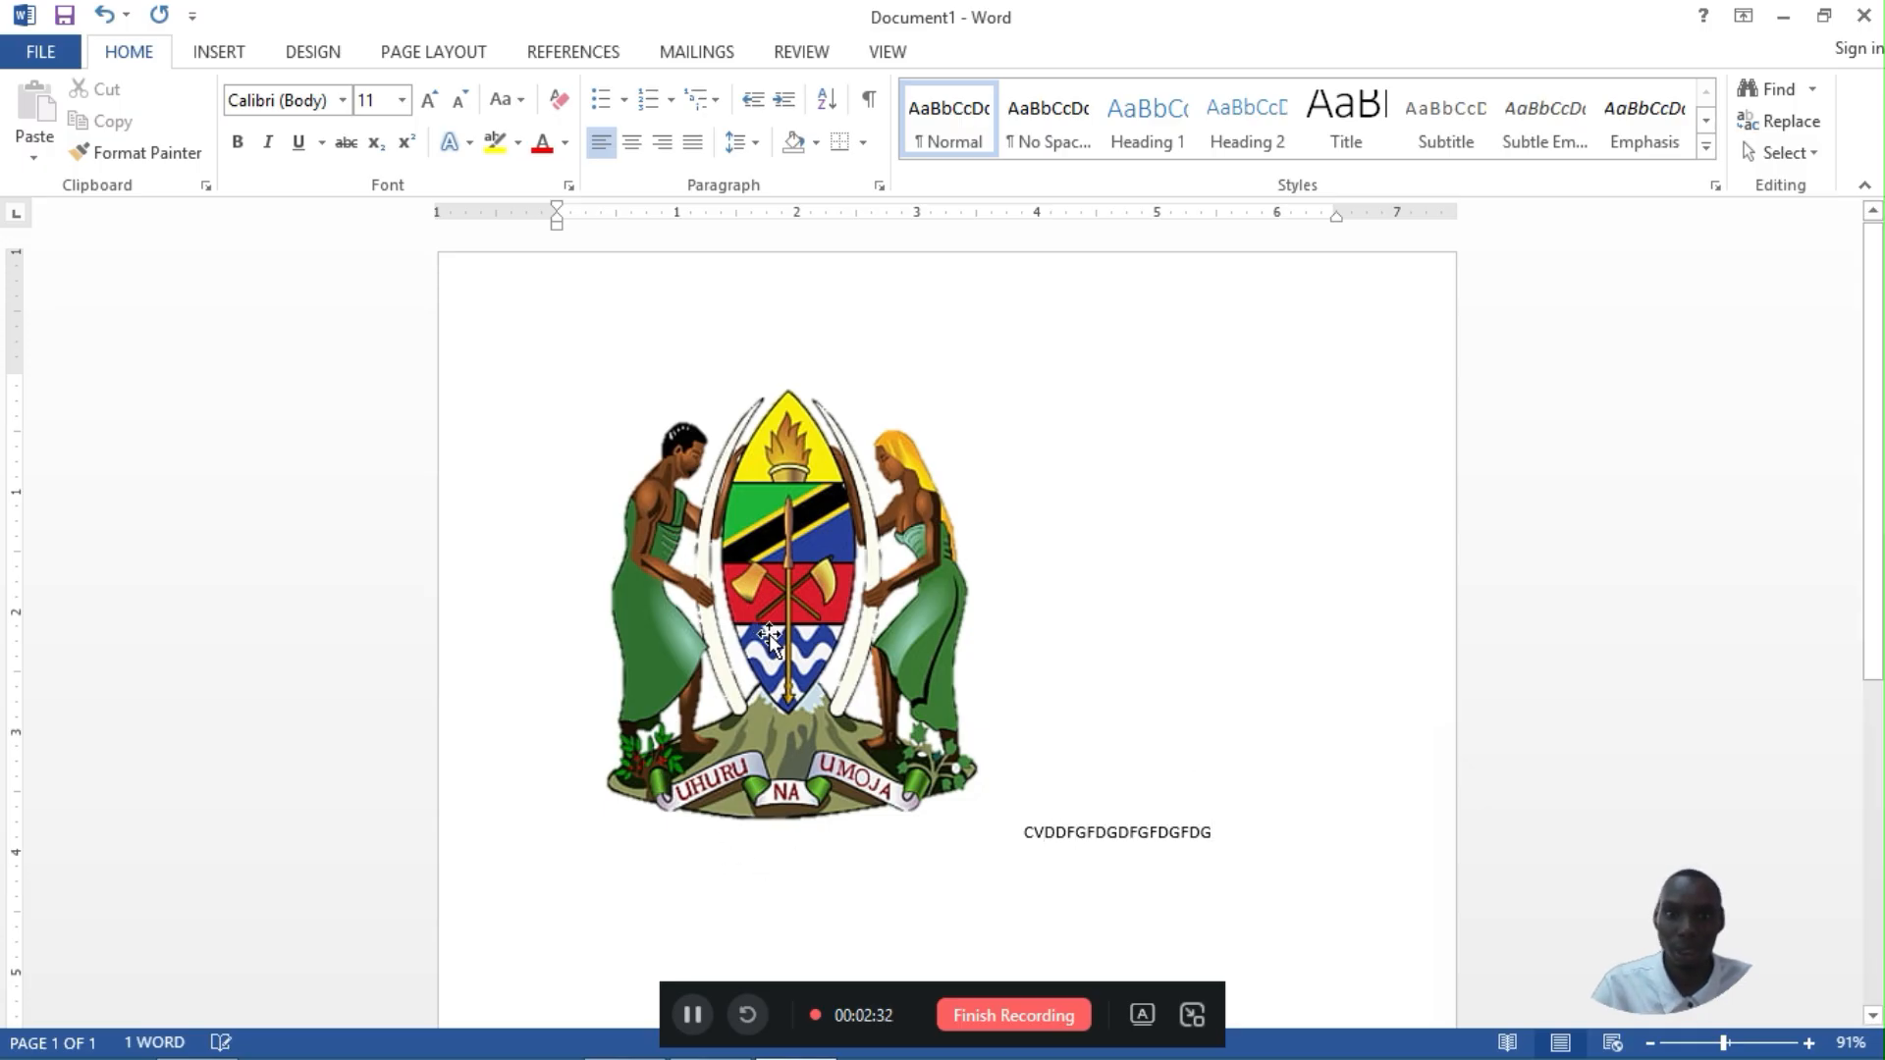
# Set the emblem picture's text wrapping to In Front of Text and move it slightly towards the page's left margin.
pyautogui.click(785, 775)
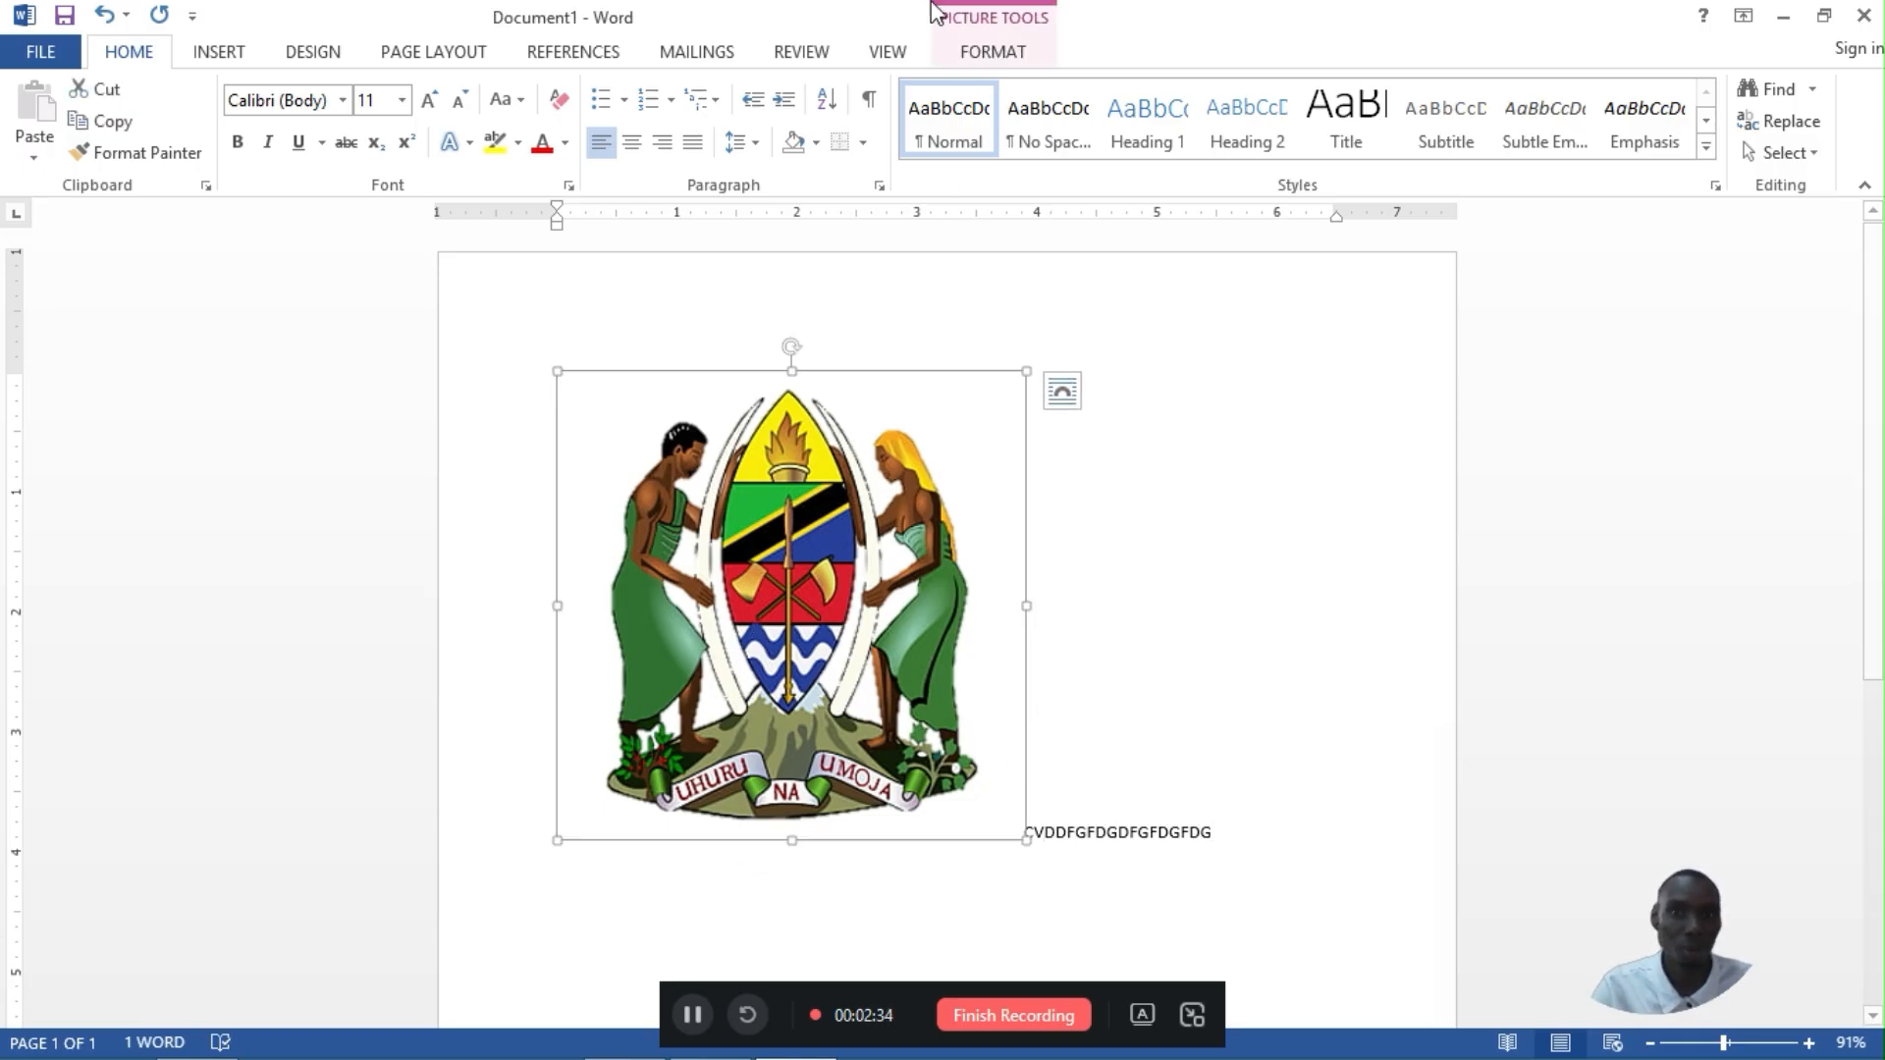
pyautogui.click(982, 51)
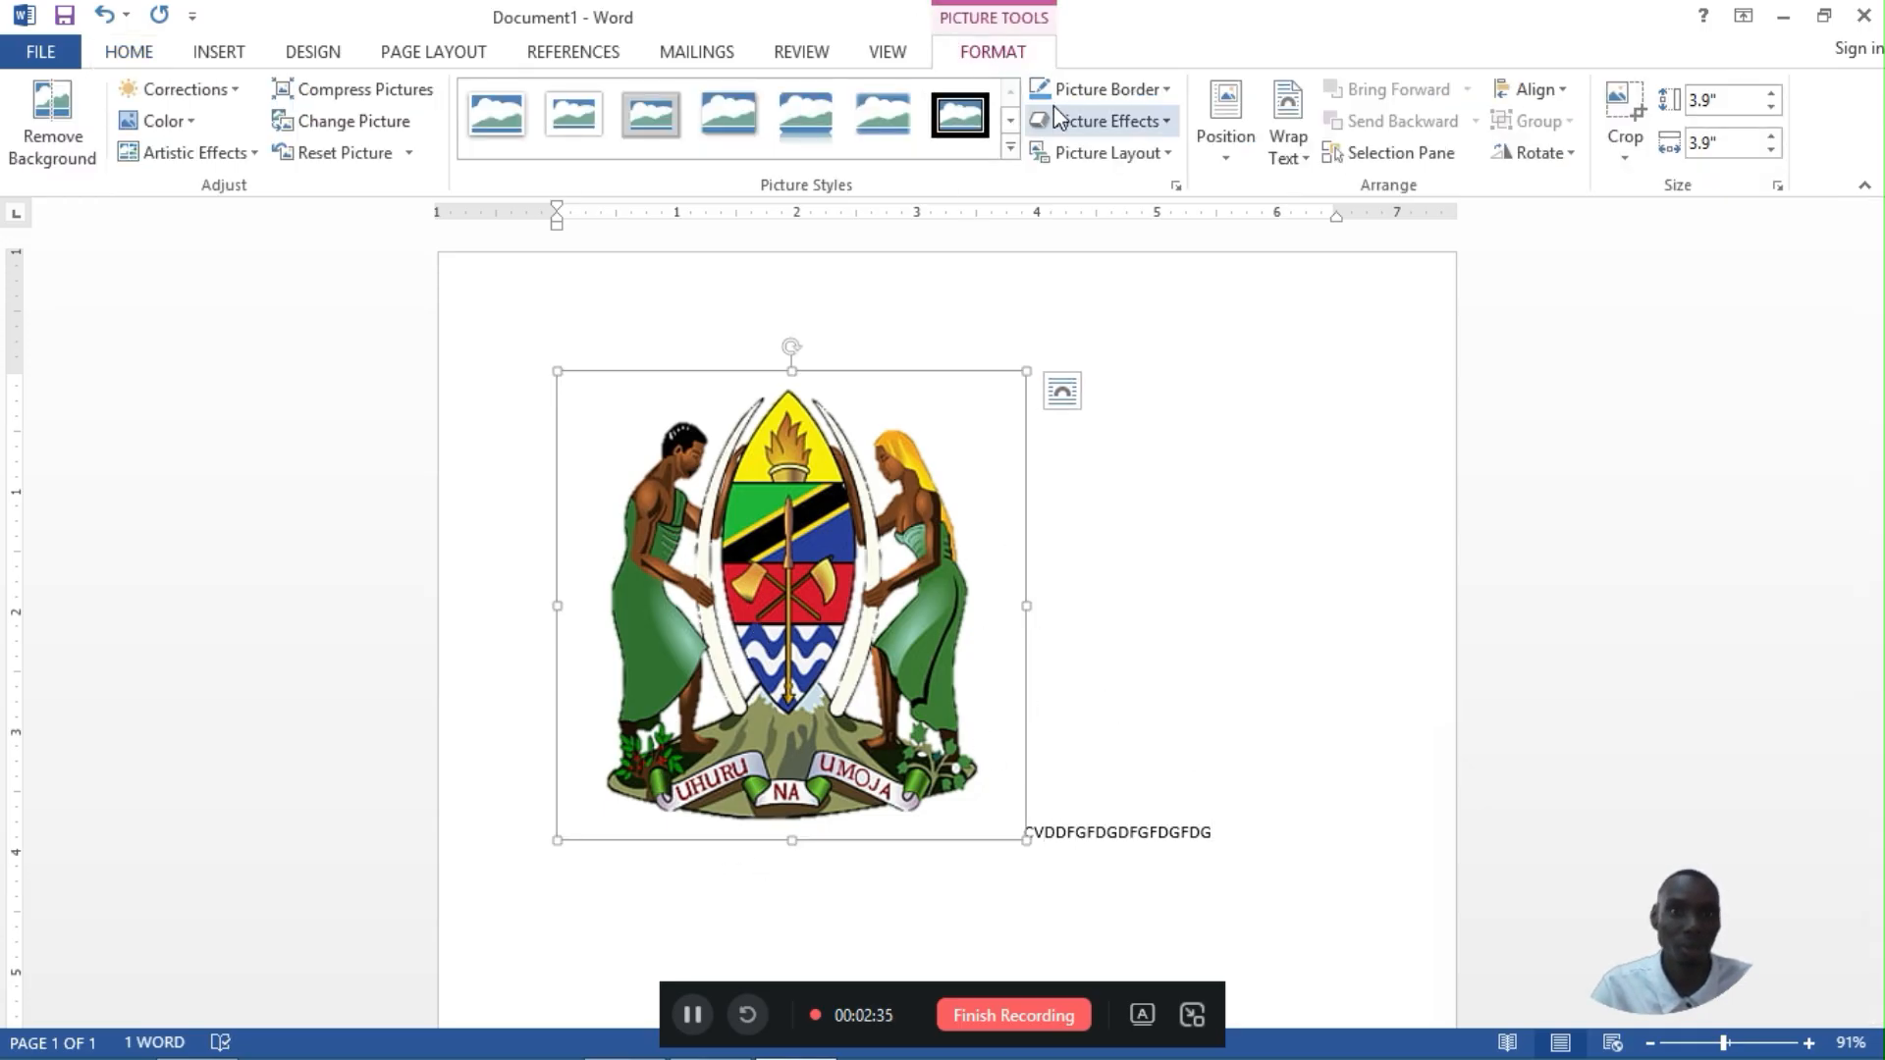
pyautogui.click(1294, 169)
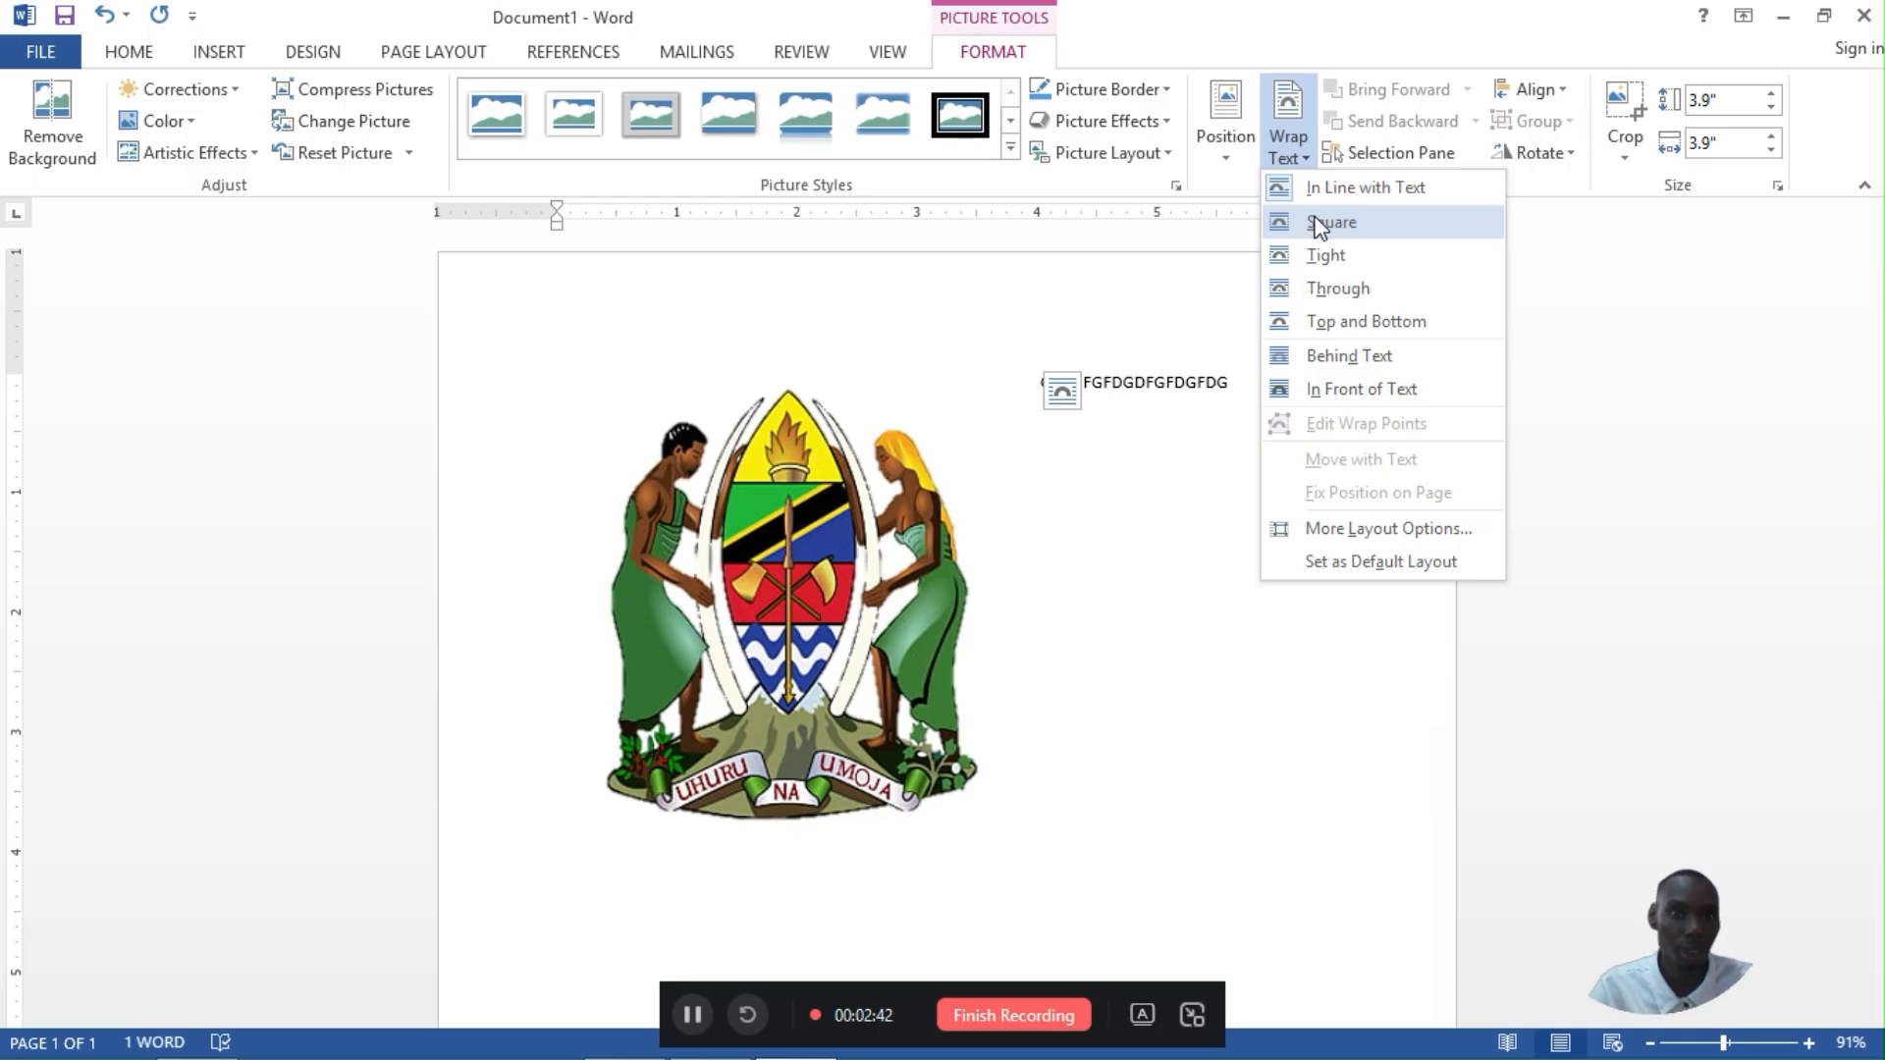
pyautogui.click(1309, 391)
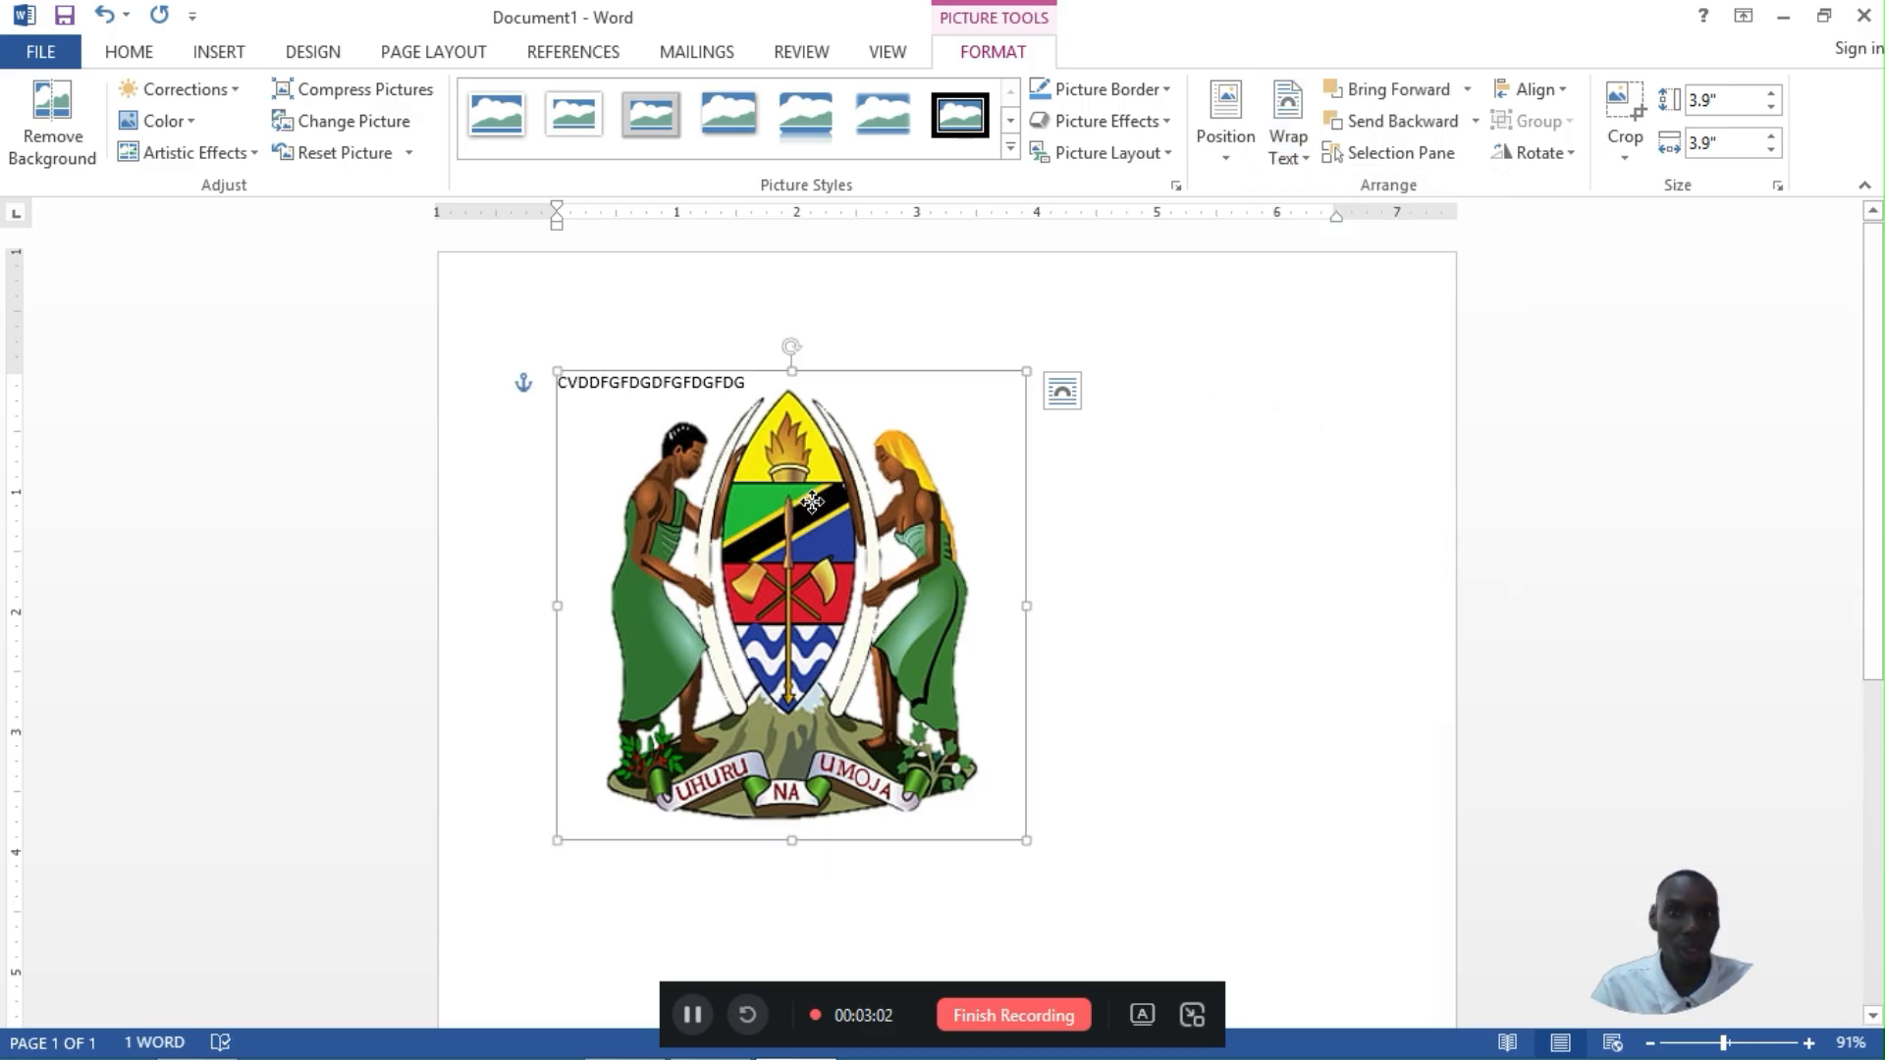
pyautogui.moveTo(812, 501)
pyautogui.mouseDown()
pyautogui.moveTo(783, 420)
pyautogui.moveTo(694, 417)
pyautogui.moveTo(994, 467)
pyautogui.moveTo(946, 485)
pyautogui.moveTo(973, 515)
pyautogui.moveTo(839, 449)
pyautogui.moveTo(868, 477)
pyautogui.moveTo(1056, 443)
pyautogui.moveTo(1154, 463)
pyautogui.moveTo(850, 481)
pyautogui.moveTo(776, 511)
pyautogui.mouseUp()
# Change the emblem's text wrapping to Square and nudge the picture slightly beside the sample text.
pyautogui.click(1288, 137)
pyautogui.click(1329, 221)
pyautogui.click(764, 586)
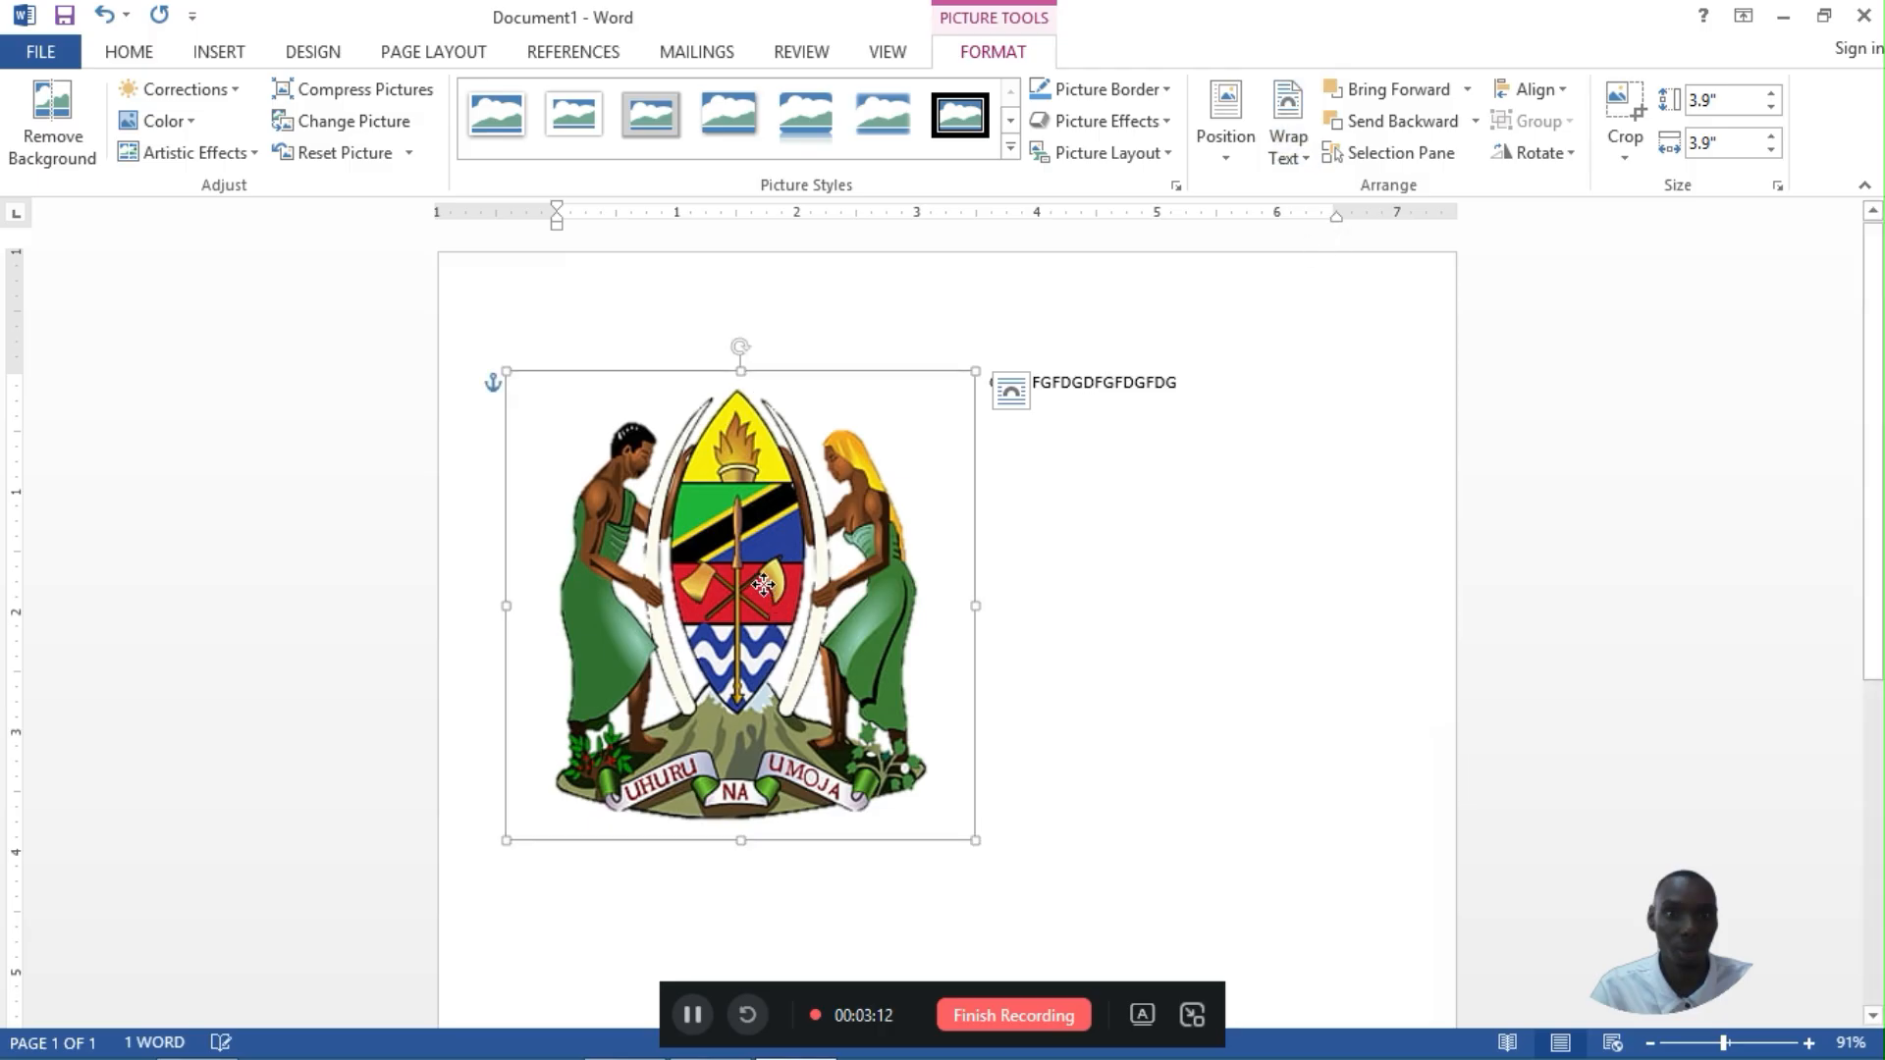
pyautogui.moveTo(764, 586); pyautogui.dragTo(761, 590)
# Change the emblem's text wrapping to Tight and nudge the picture slightly upwards.
pyautogui.click(1291, 147)
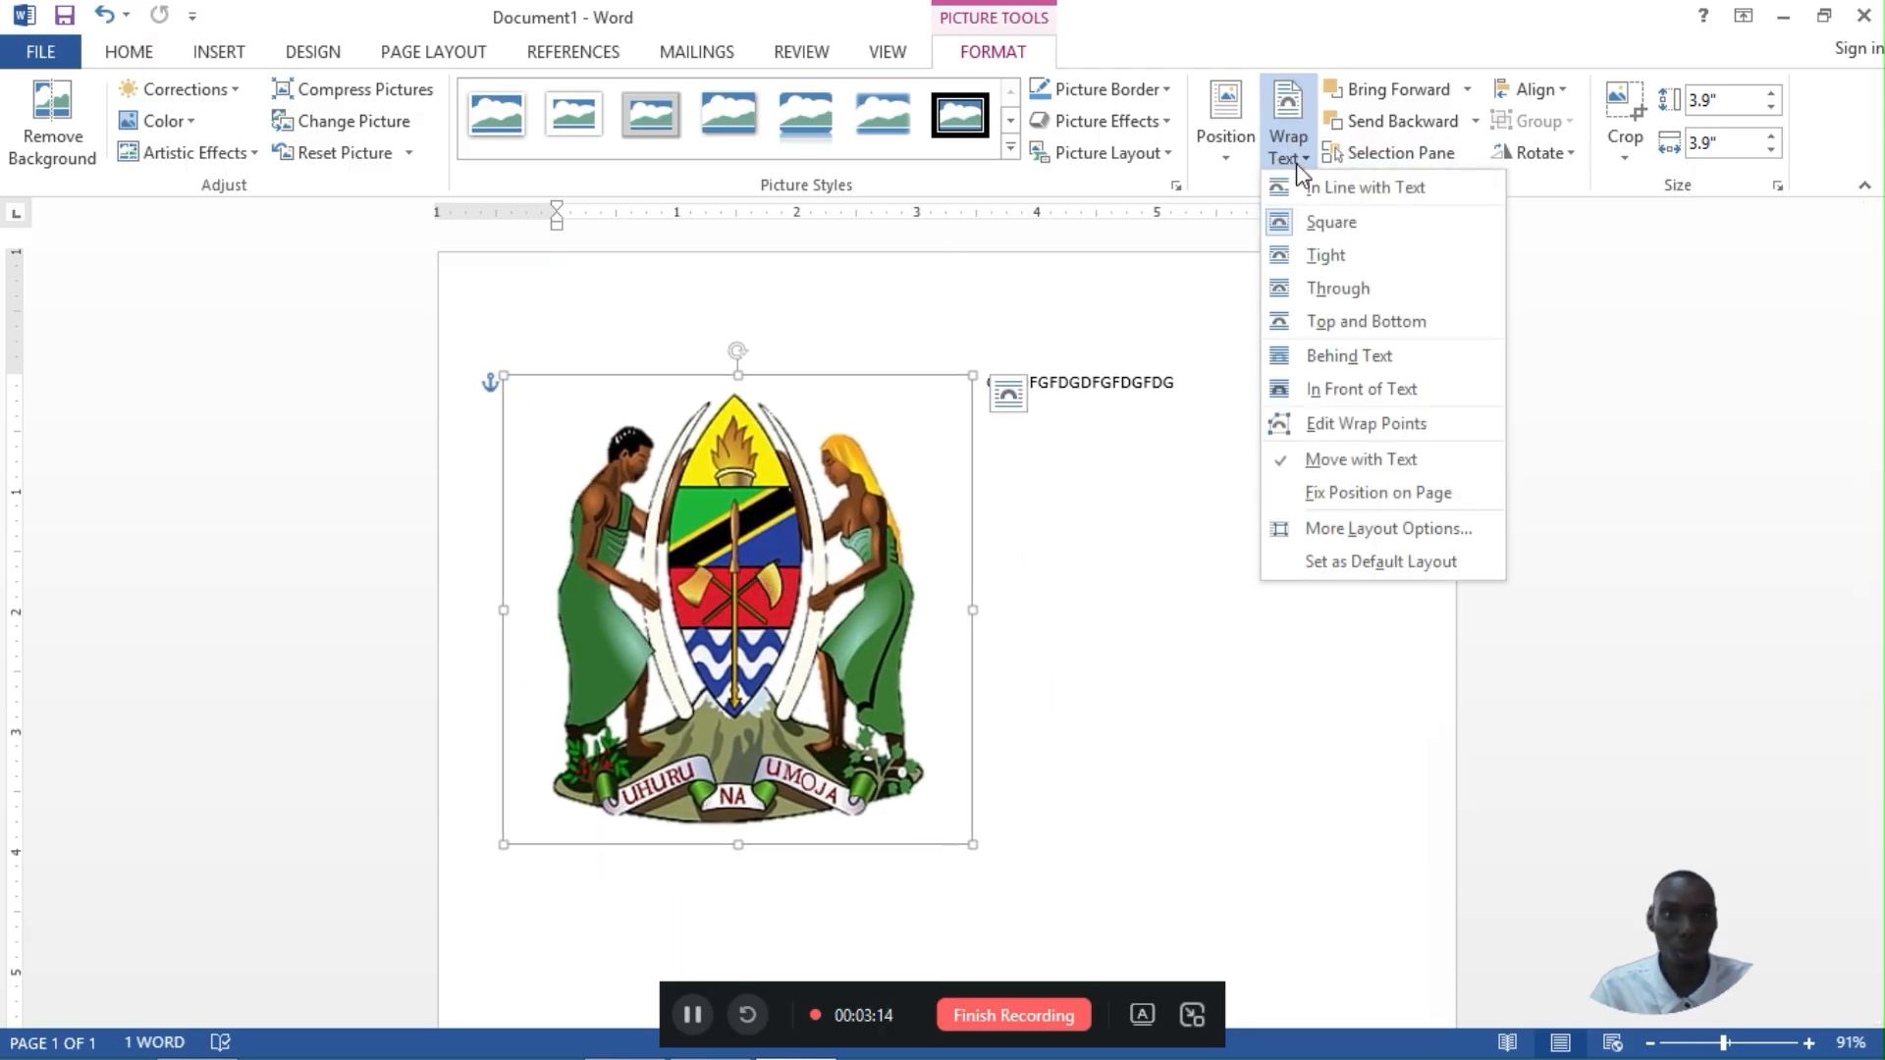
pyautogui.click(1327, 254)
pyautogui.moveTo(787, 545)
pyautogui.mouseDown()
pyautogui.moveTo(762, 579)
pyautogui.moveTo(849, 523)
pyautogui.moveTo(779, 534)
pyautogui.mouseUp()
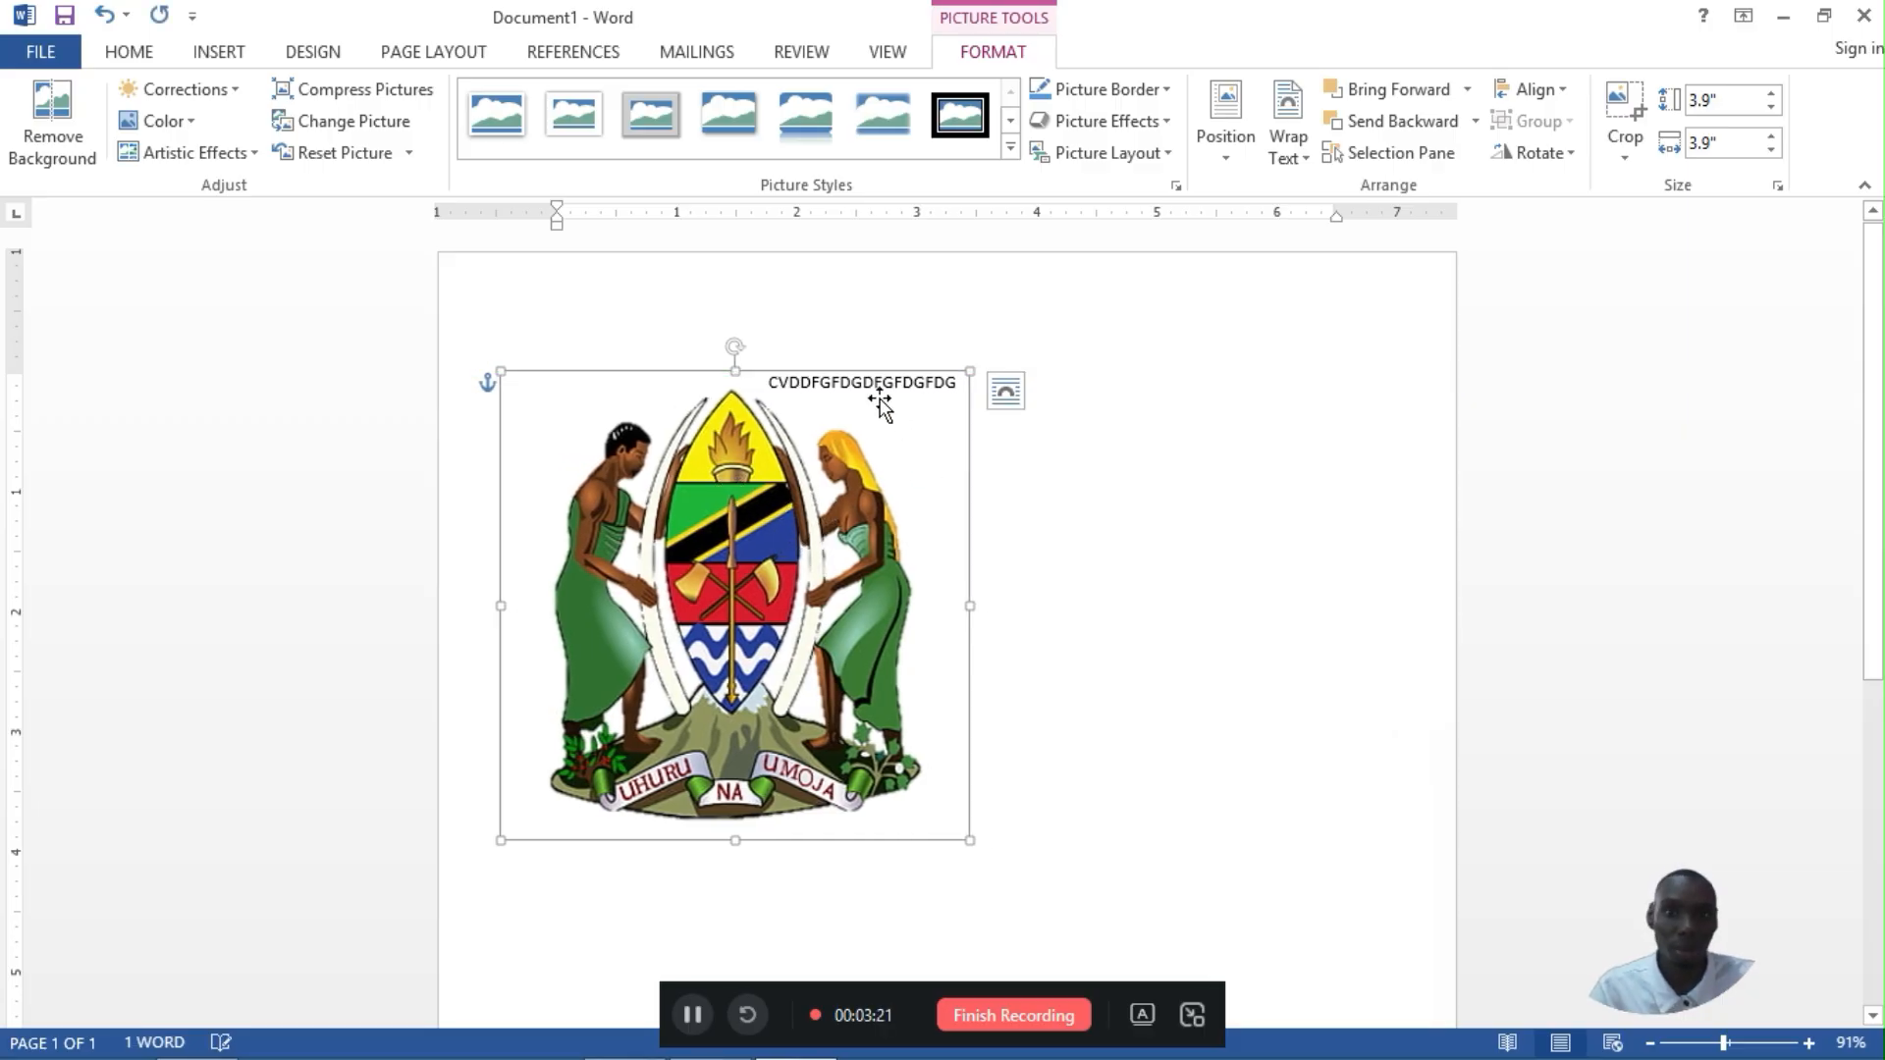
# Switch the emblem's layout option back to In Front of Text, keeping it moving with the text.
pyautogui.click(1011, 397)
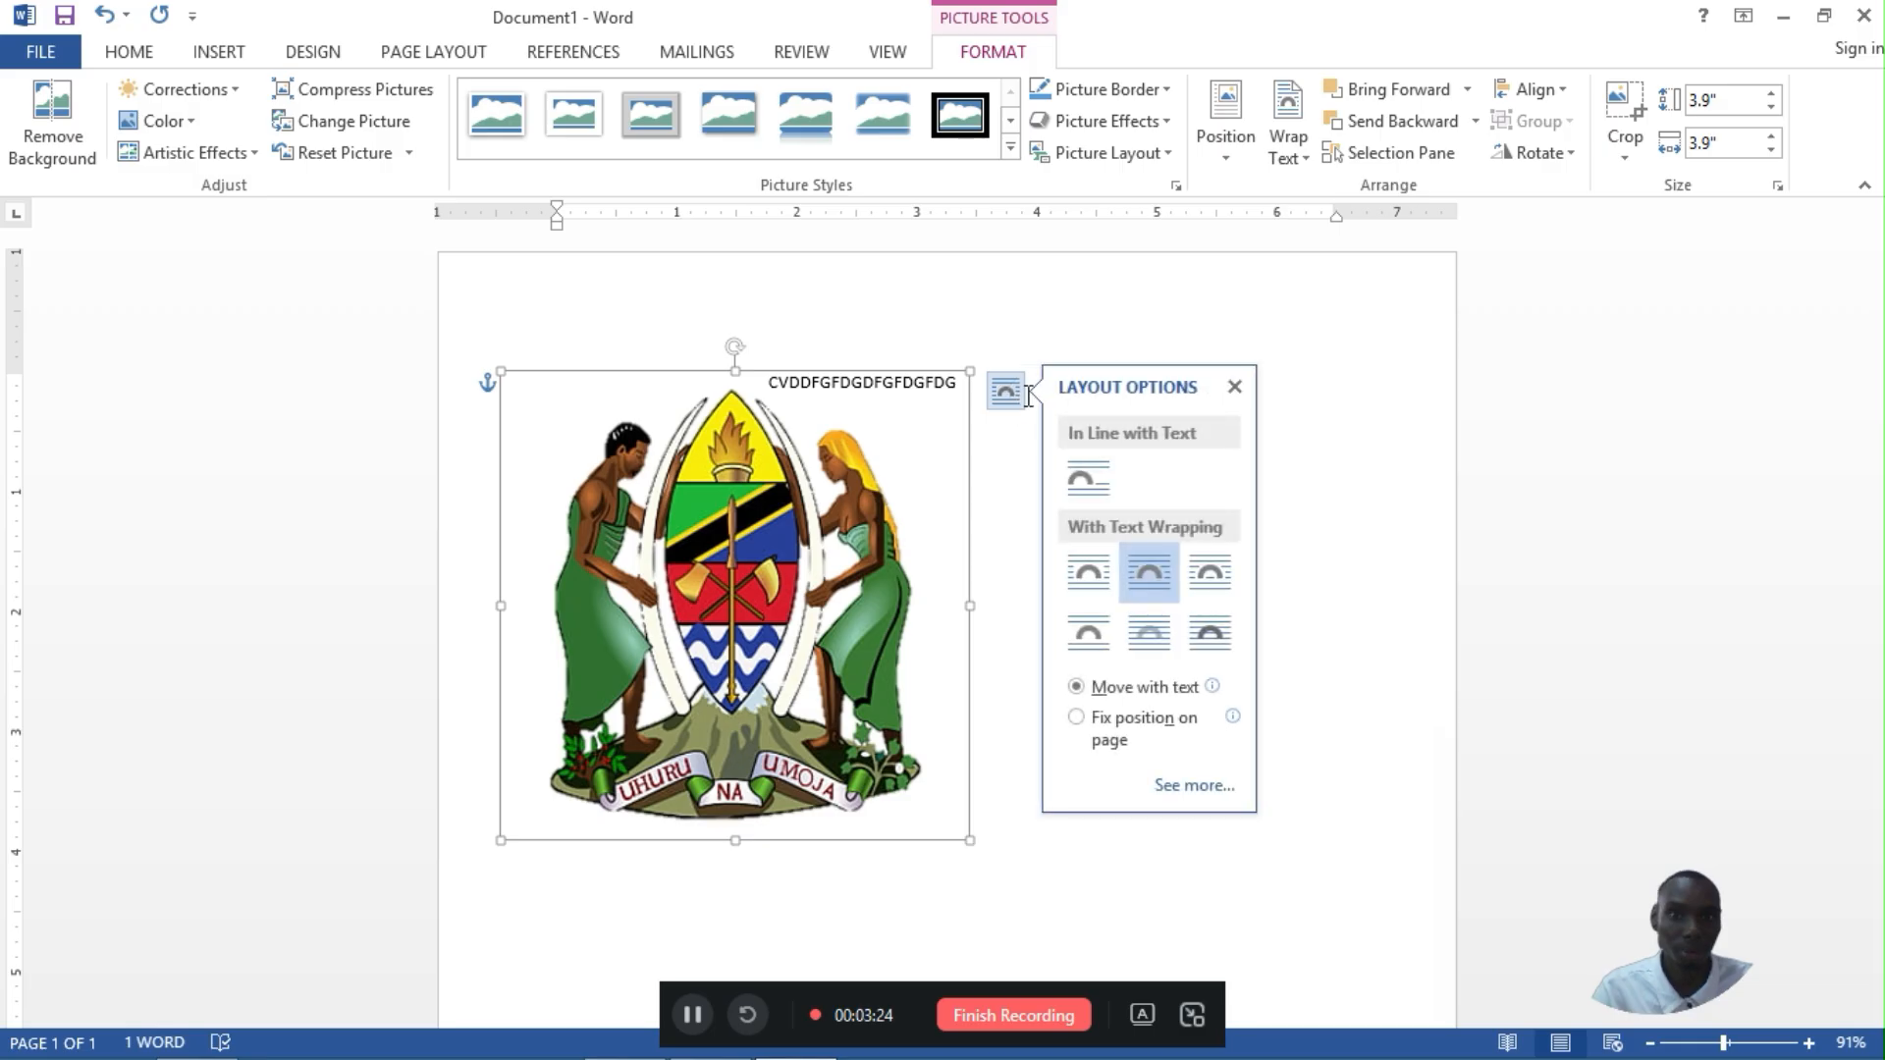
pyautogui.click(1213, 648)
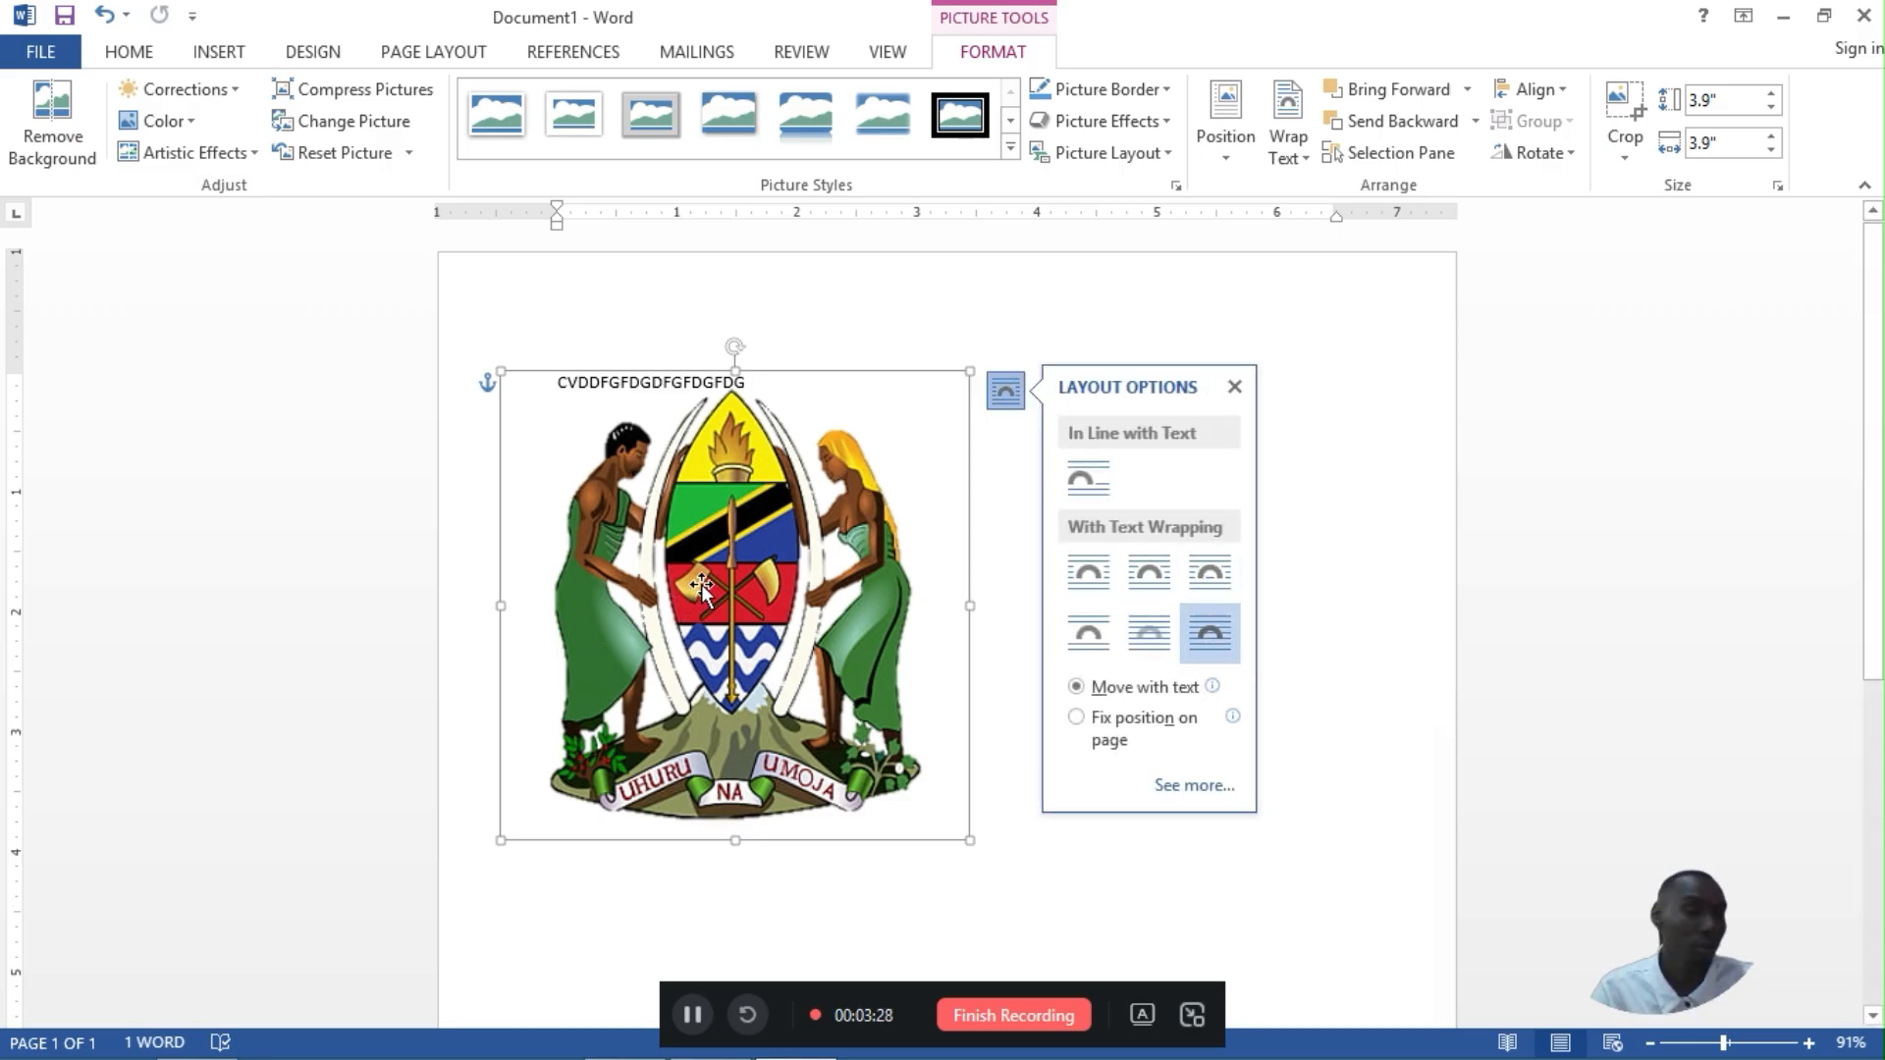
# Move the emblem beside the sample text, then stretch its width to about 4.32" and narrow it again from the opposite side.
pyautogui.moveTo(683, 485); pyautogui.dragTo(934, 427)
pyautogui.moveTo(987, 593); pyautogui.dragTo(947, 627)
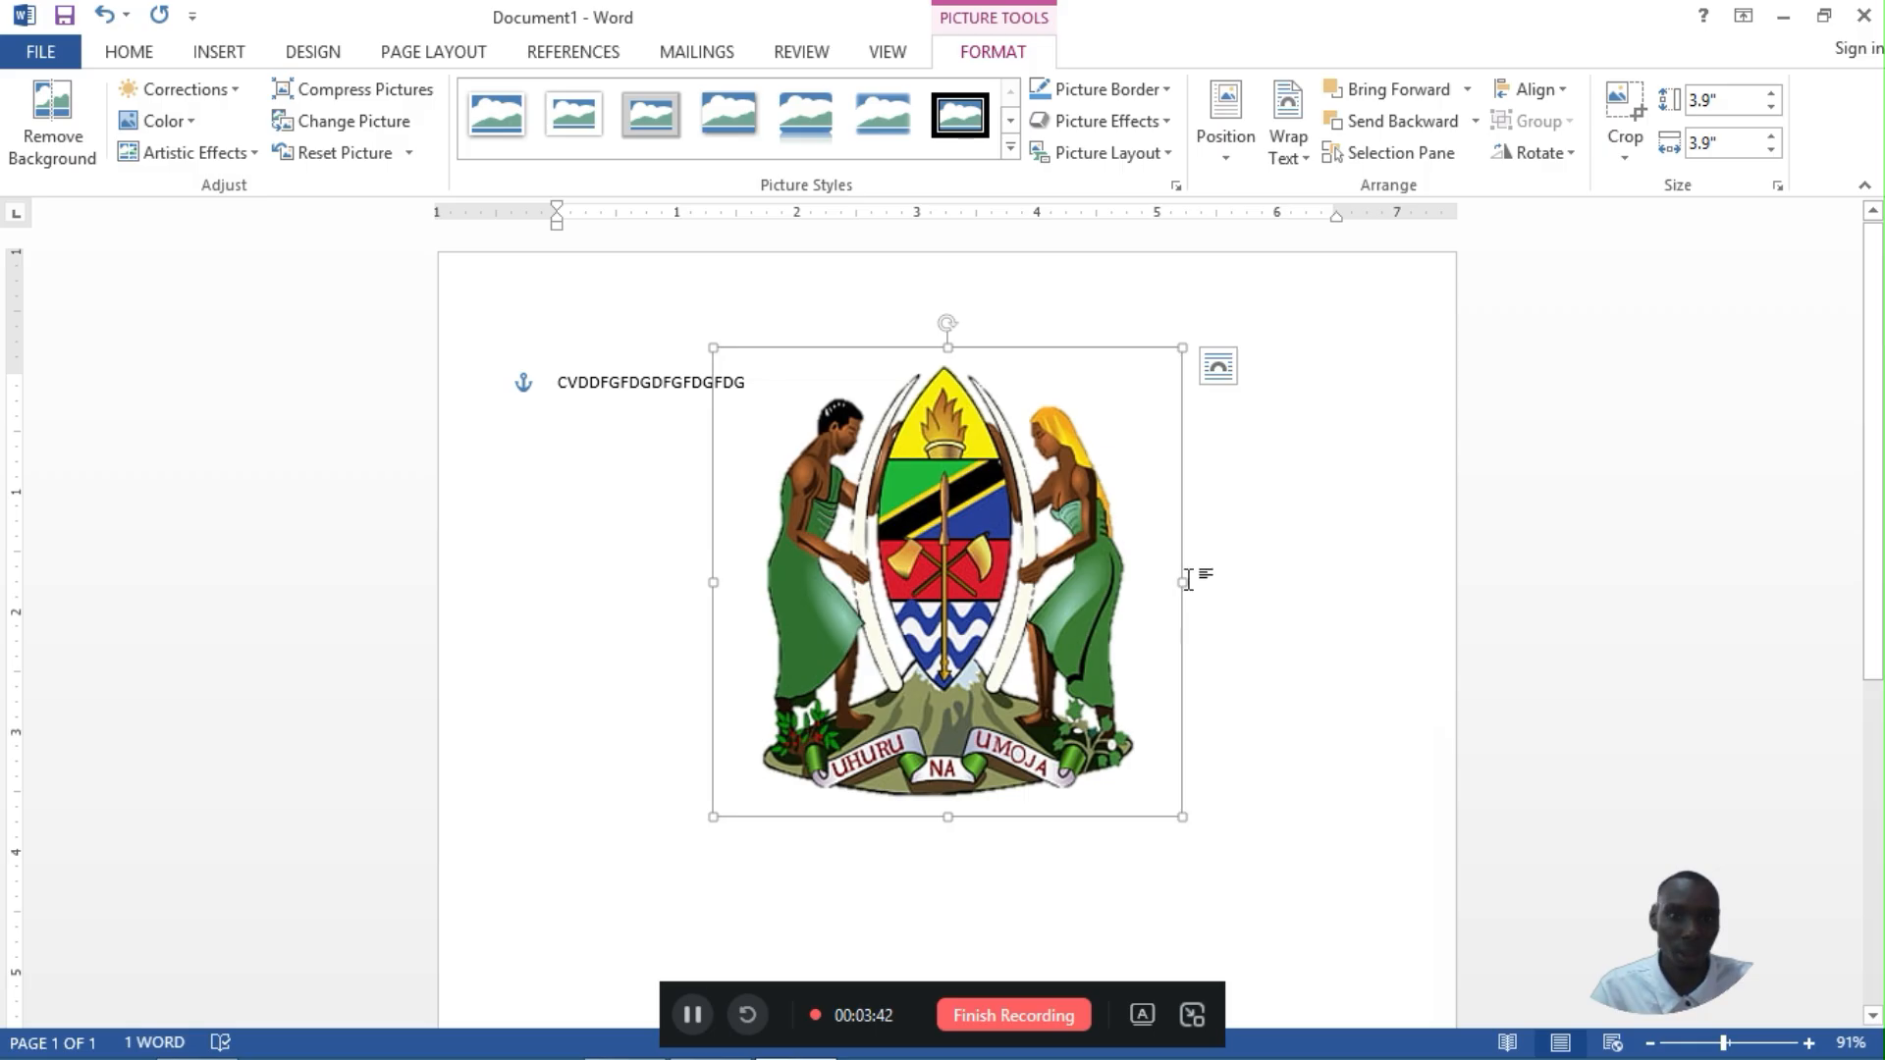
pyautogui.moveTo(1182, 581); pyautogui.dragTo(1233, 579)
pyautogui.moveTo(716, 579); pyautogui.dragTo(767, 542)
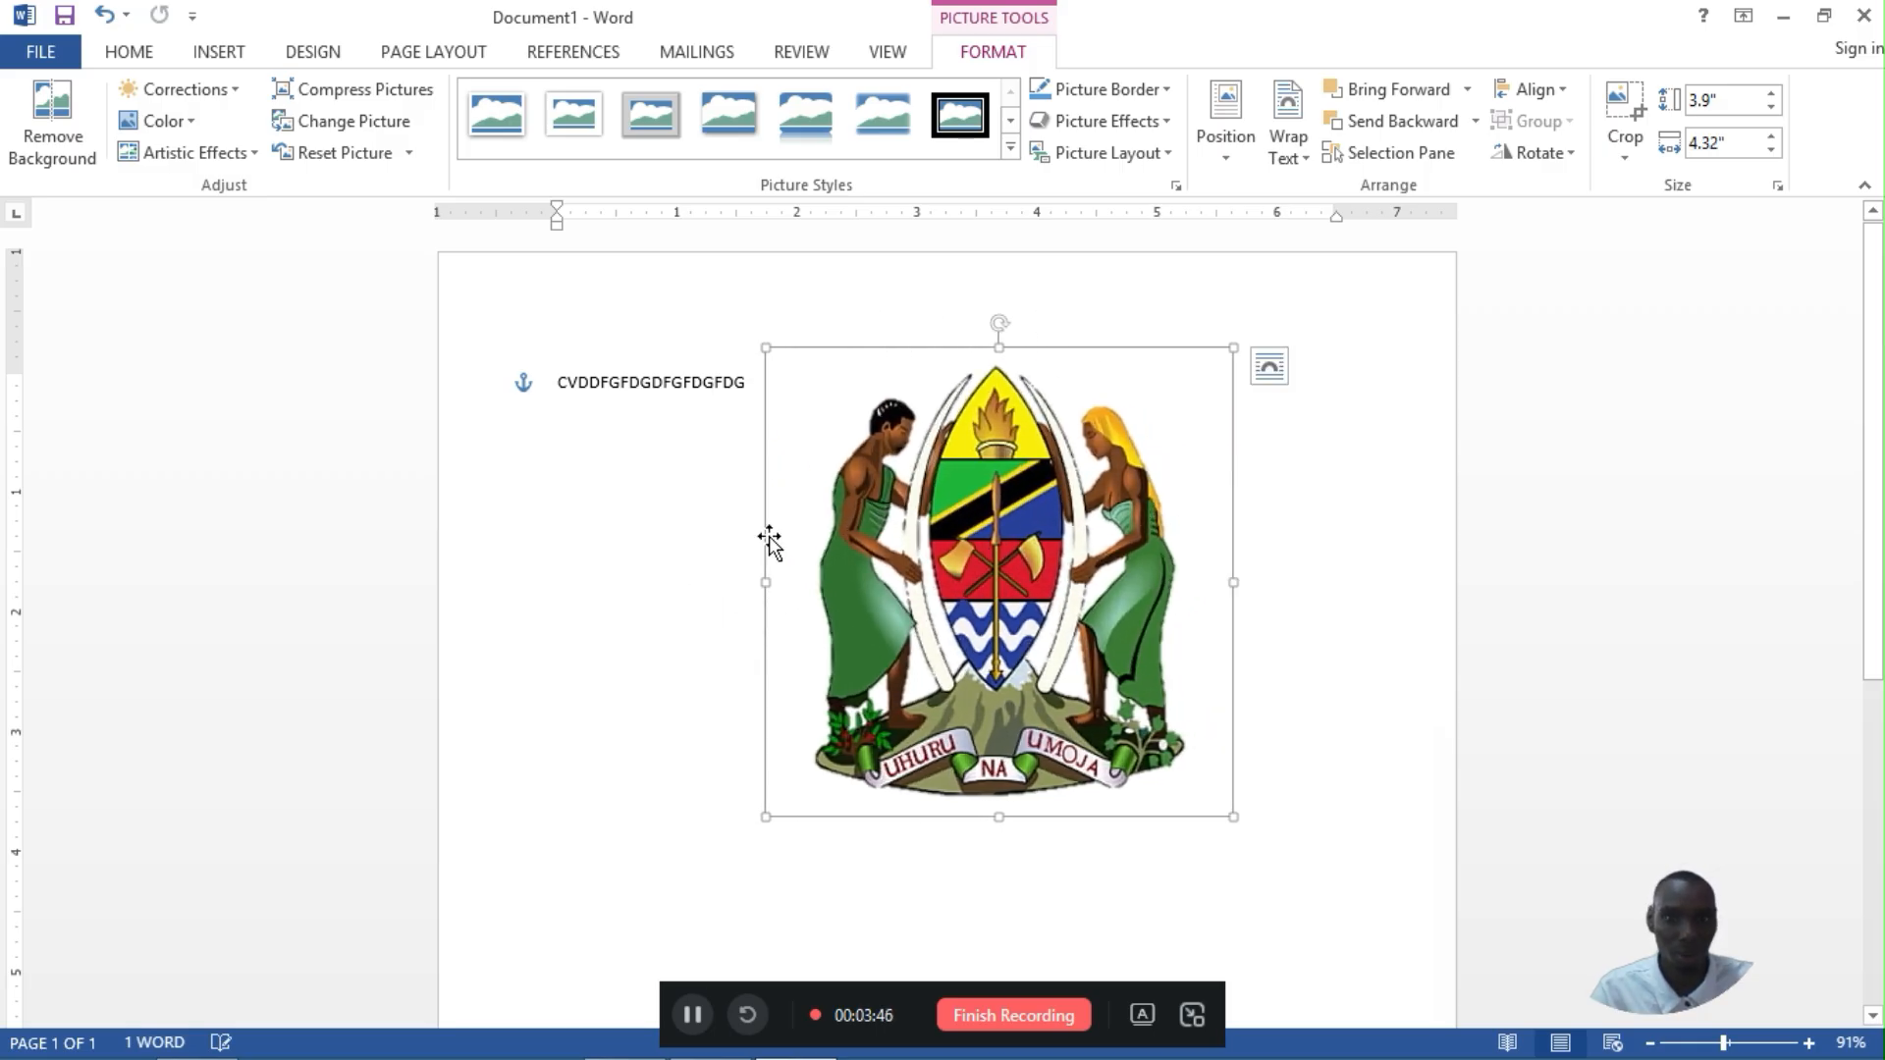
# Scale the emblem from its corners down to about 1.45" by 1.45" and reposition it just below the sample text.
pyautogui.moveTo(766, 346); pyautogui.dragTo(818, 402)
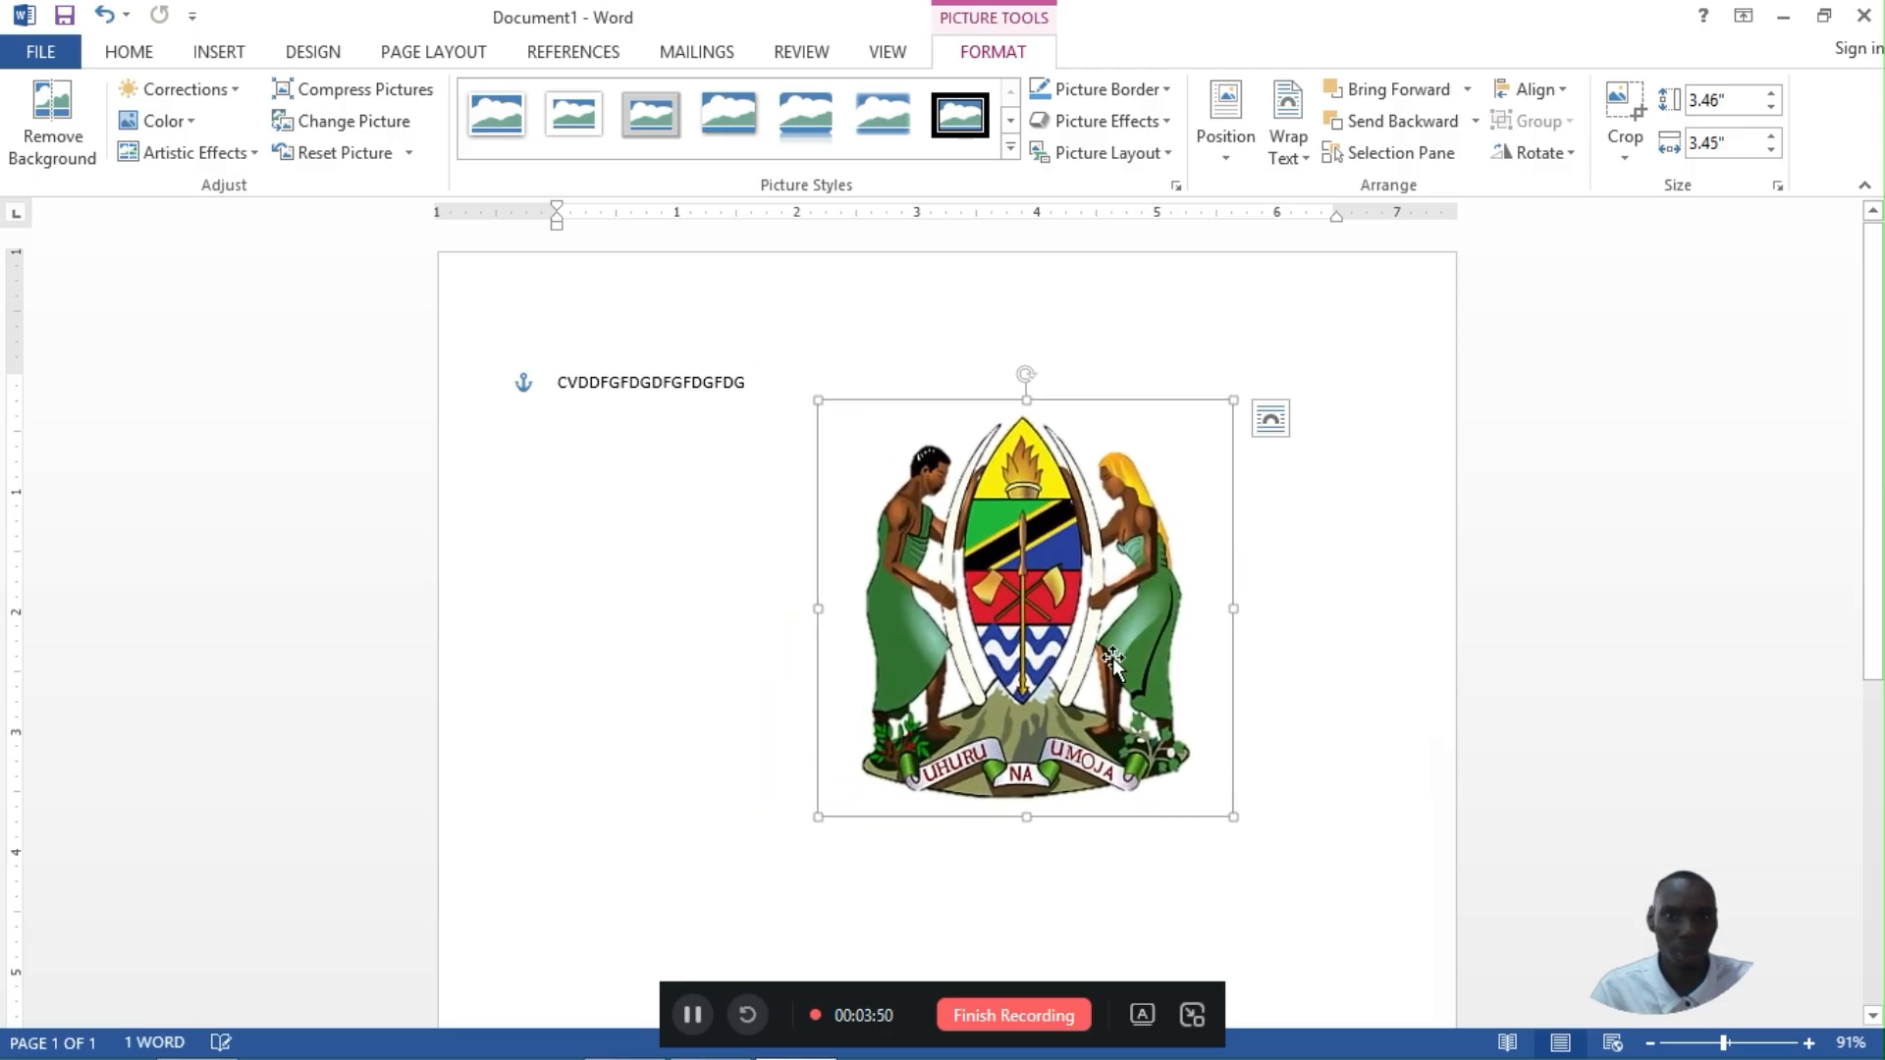
pyautogui.moveTo(1231, 815); pyautogui.dragTo(1174, 765)
pyautogui.moveTo(815, 791); pyautogui.dragTo(769, 834)
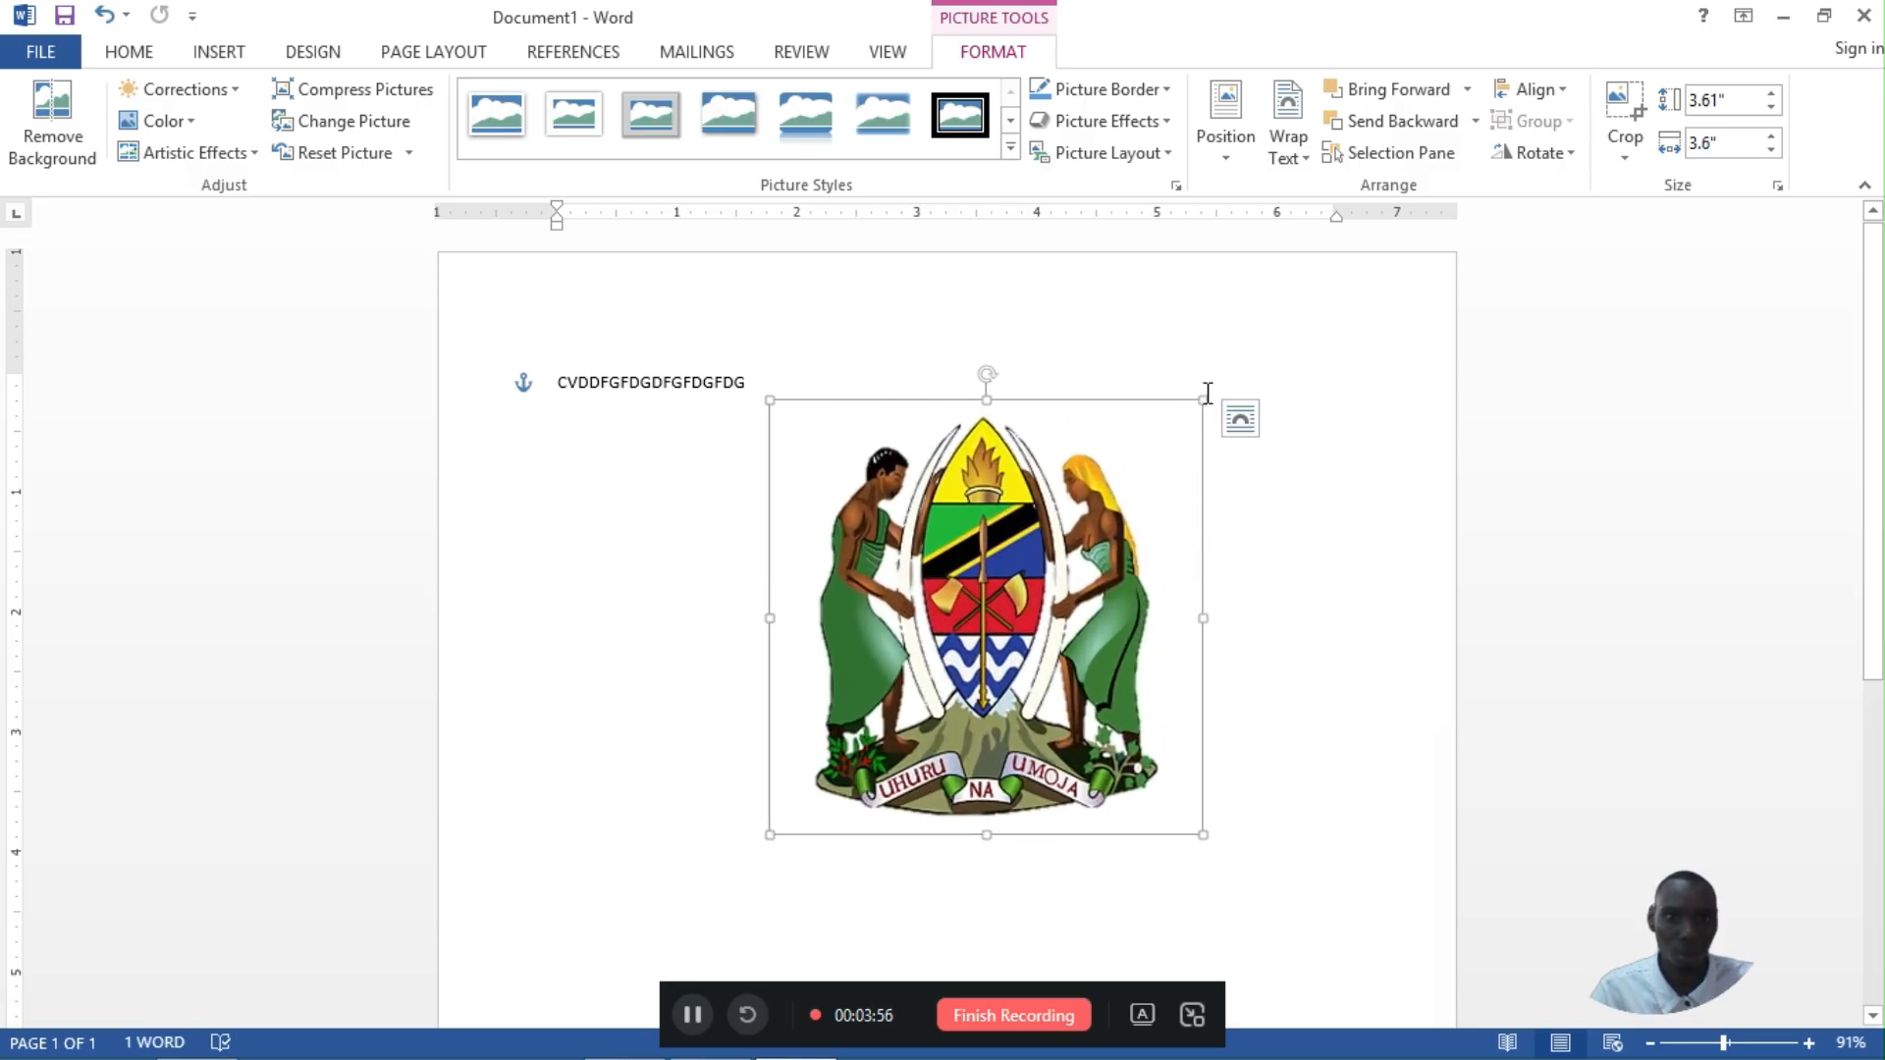
pyautogui.moveTo(1200, 400); pyautogui.dragTo(946, 804)
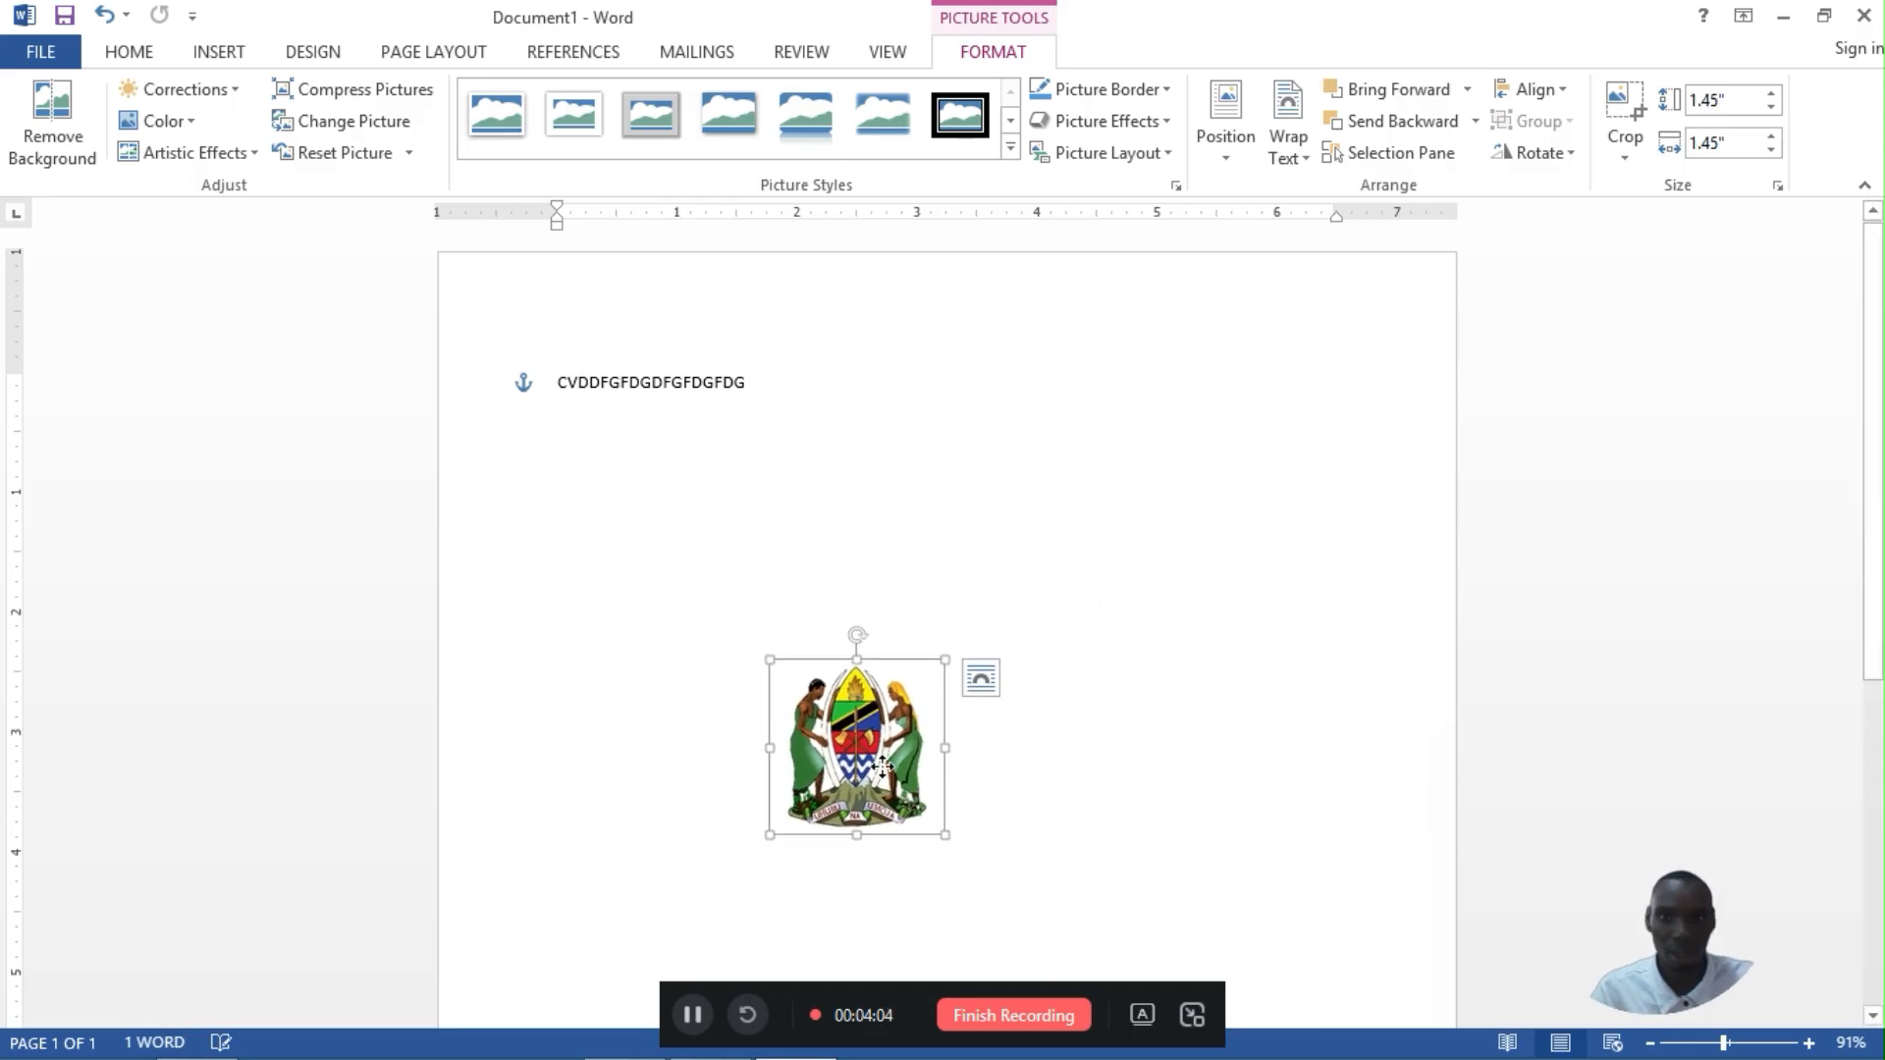
pyautogui.moveTo(864, 741); pyautogui.dragTo(589, 386)
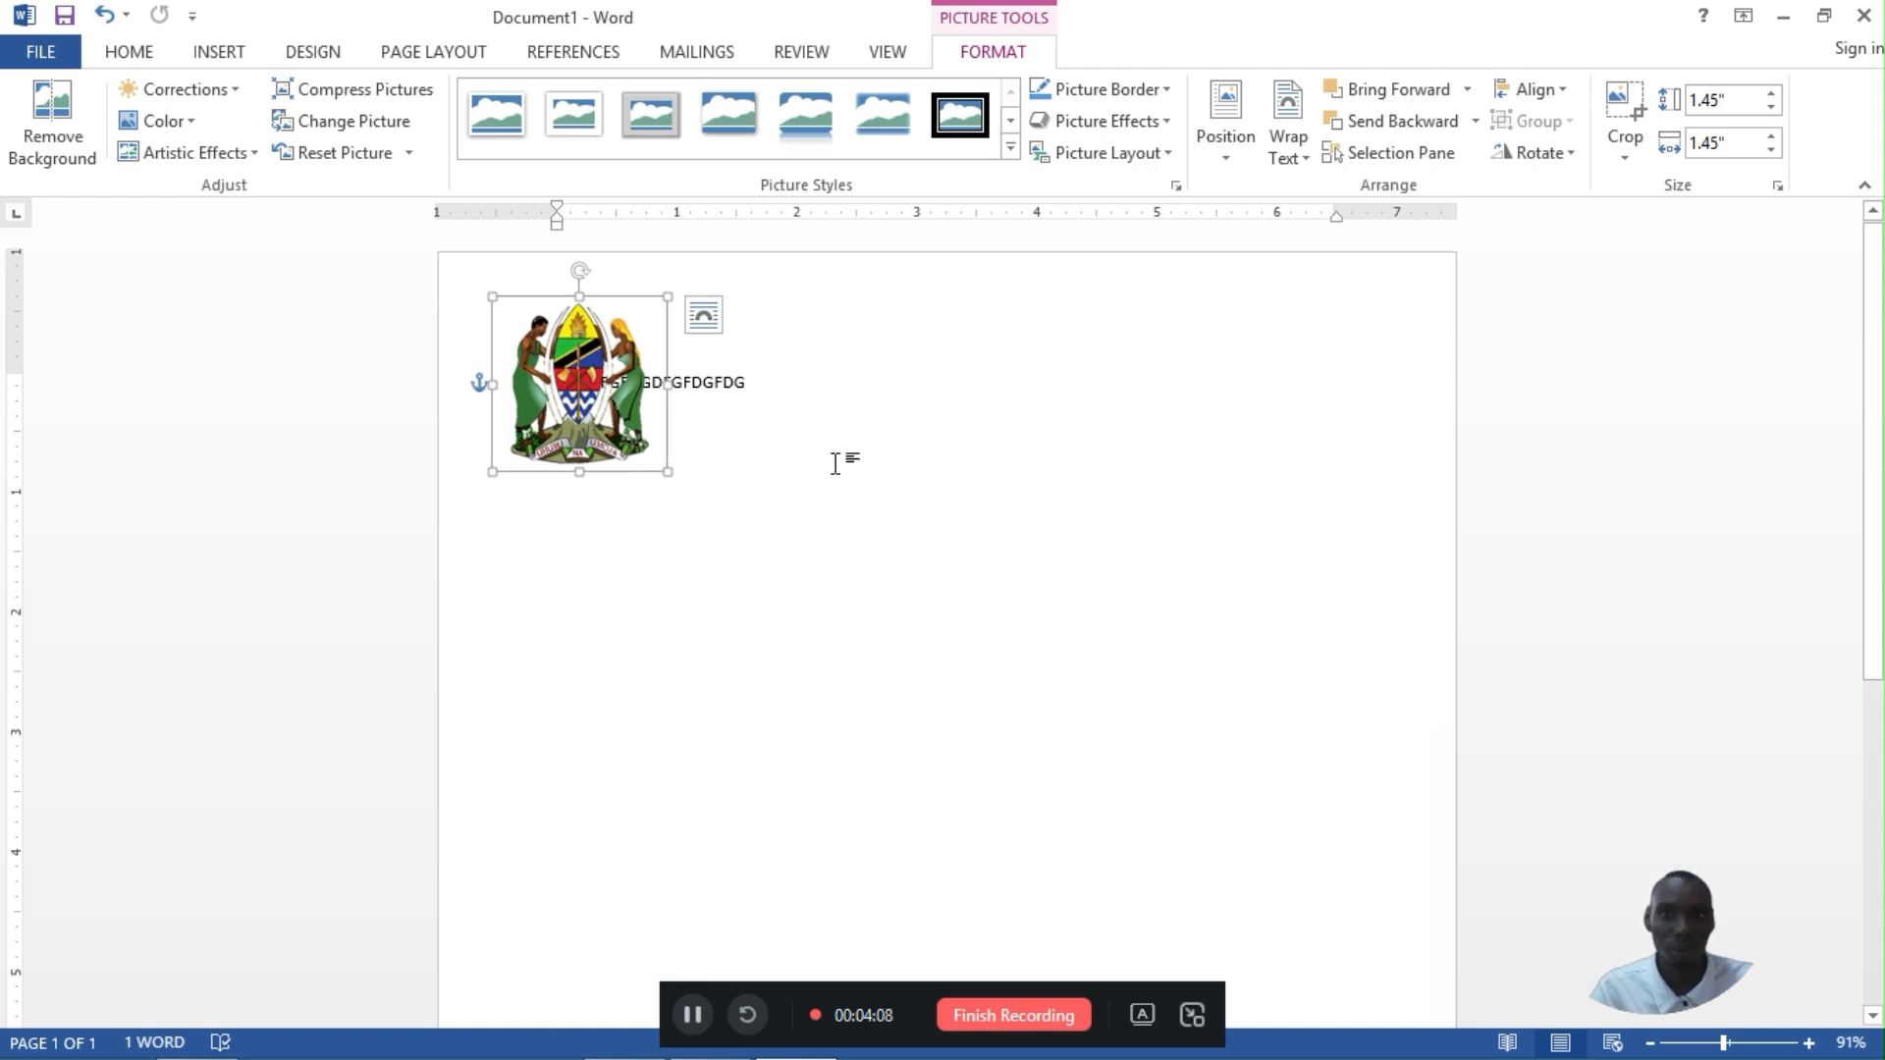
pyautogui.moveTo(670, 378); pyautogui.dragTo(800, 503)
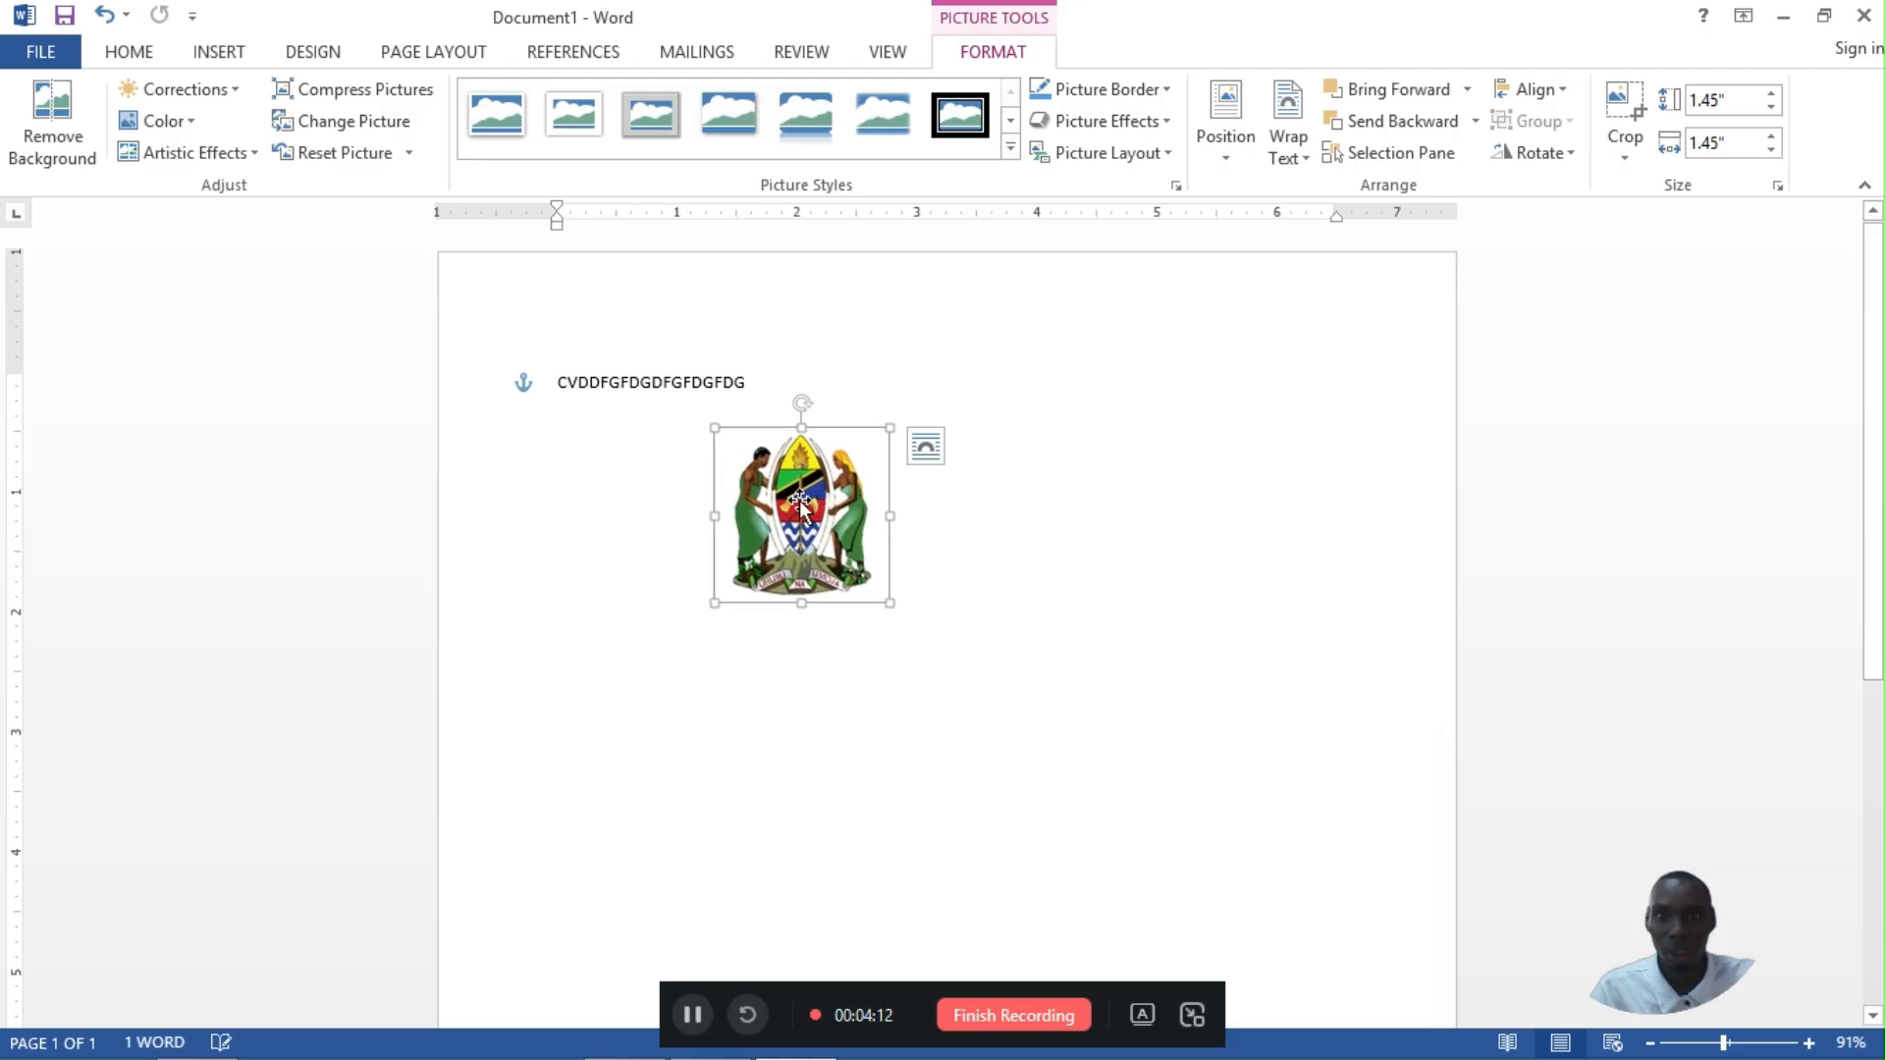
# Delete the emblem picture and all of the sample text, leaving the page empty.
pyautogui.press('Delete')
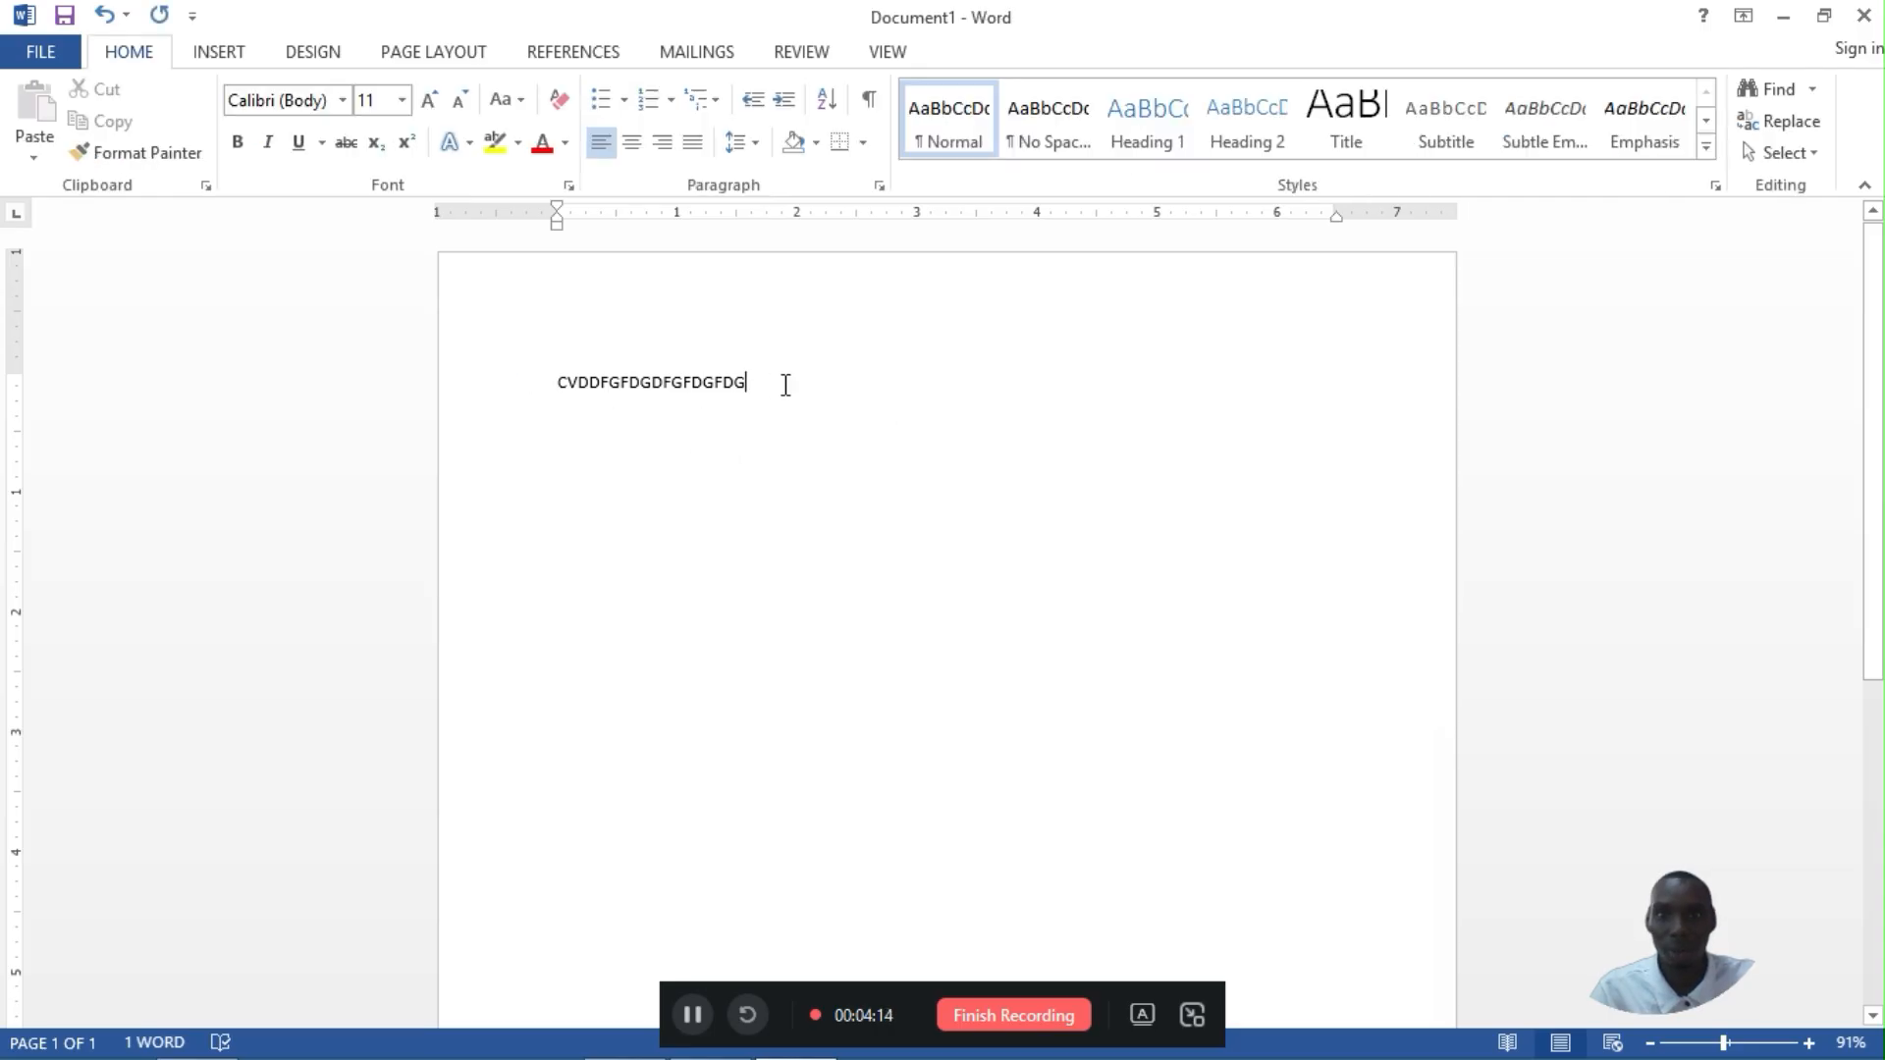
pyautogui.press('BackSpace')
pyautogui.press('BackSpace')
pyautogui.press('BackSpace')
pyautogui.press('BackSpace')
pyautogui.press('BackSpace')
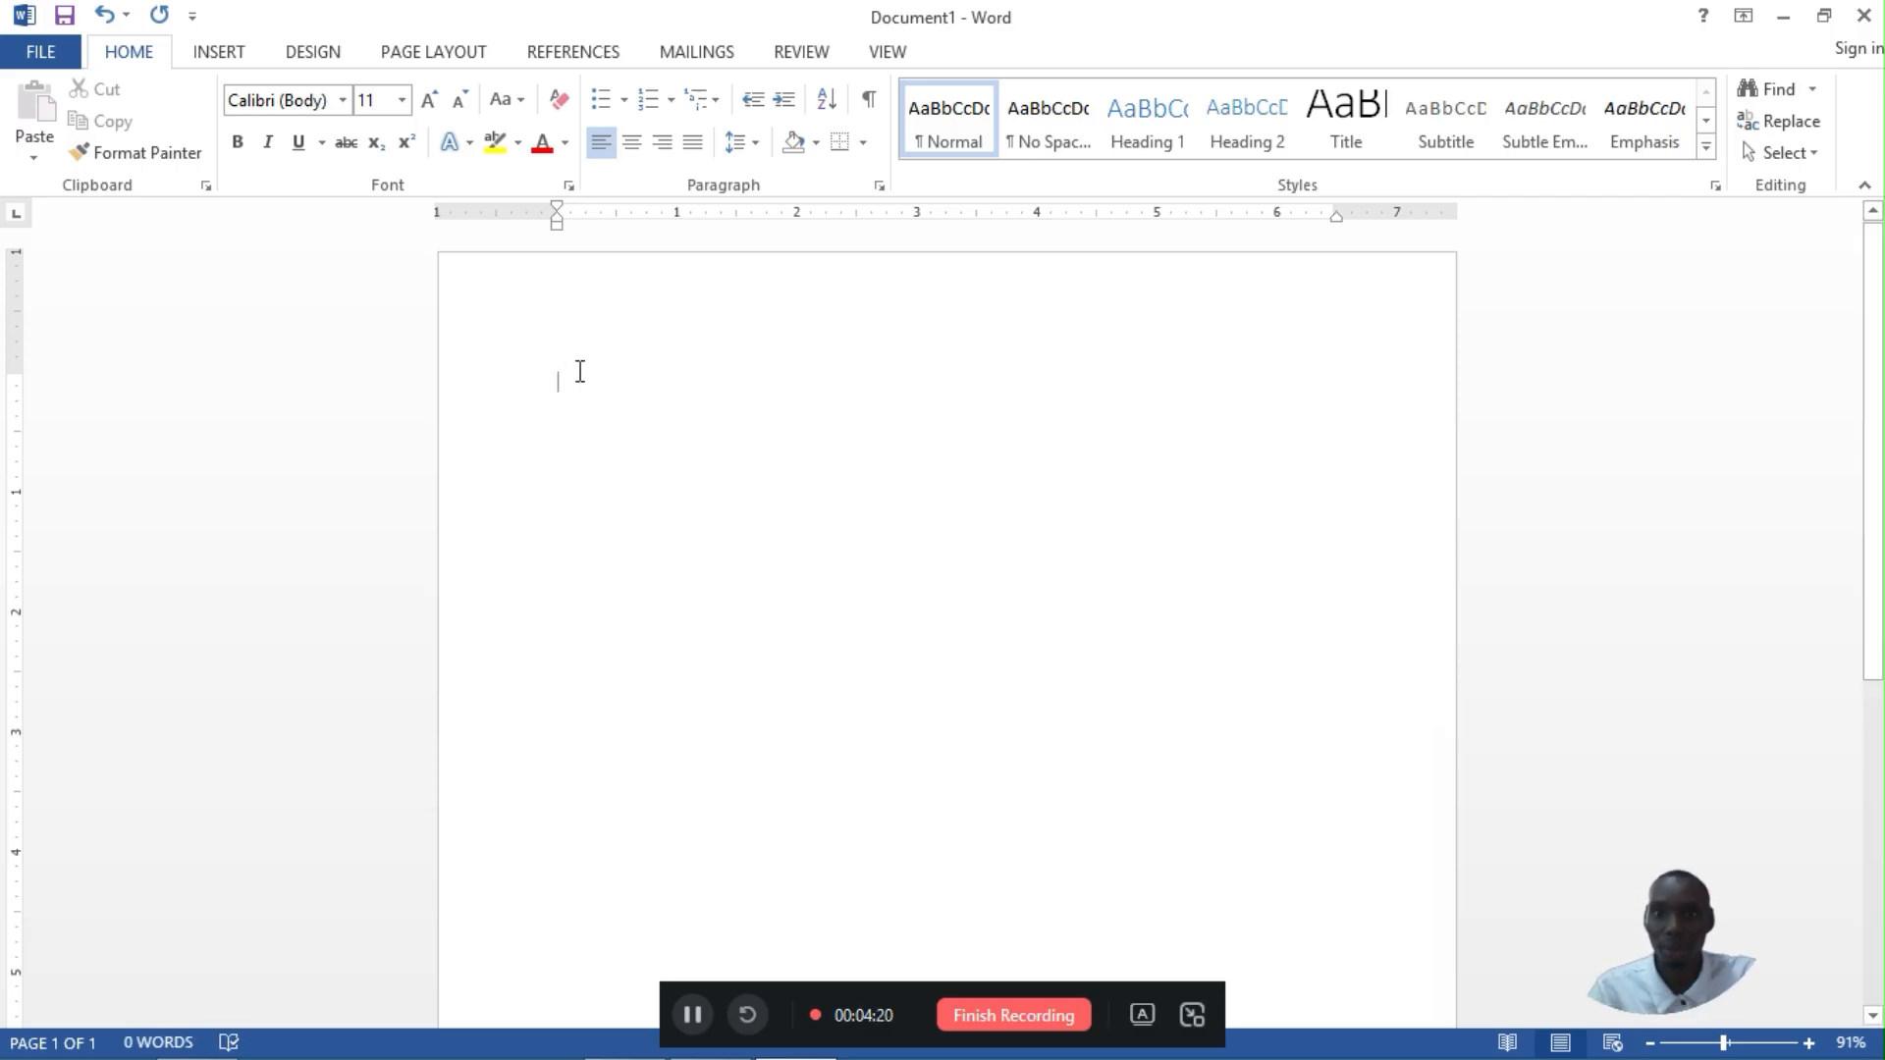
# Centre the paragraph and enter the heading line "WIZARA YA ELIMU, SAYANSI NA TEKNOLOJIA".
pyautogui.click(633, 147)
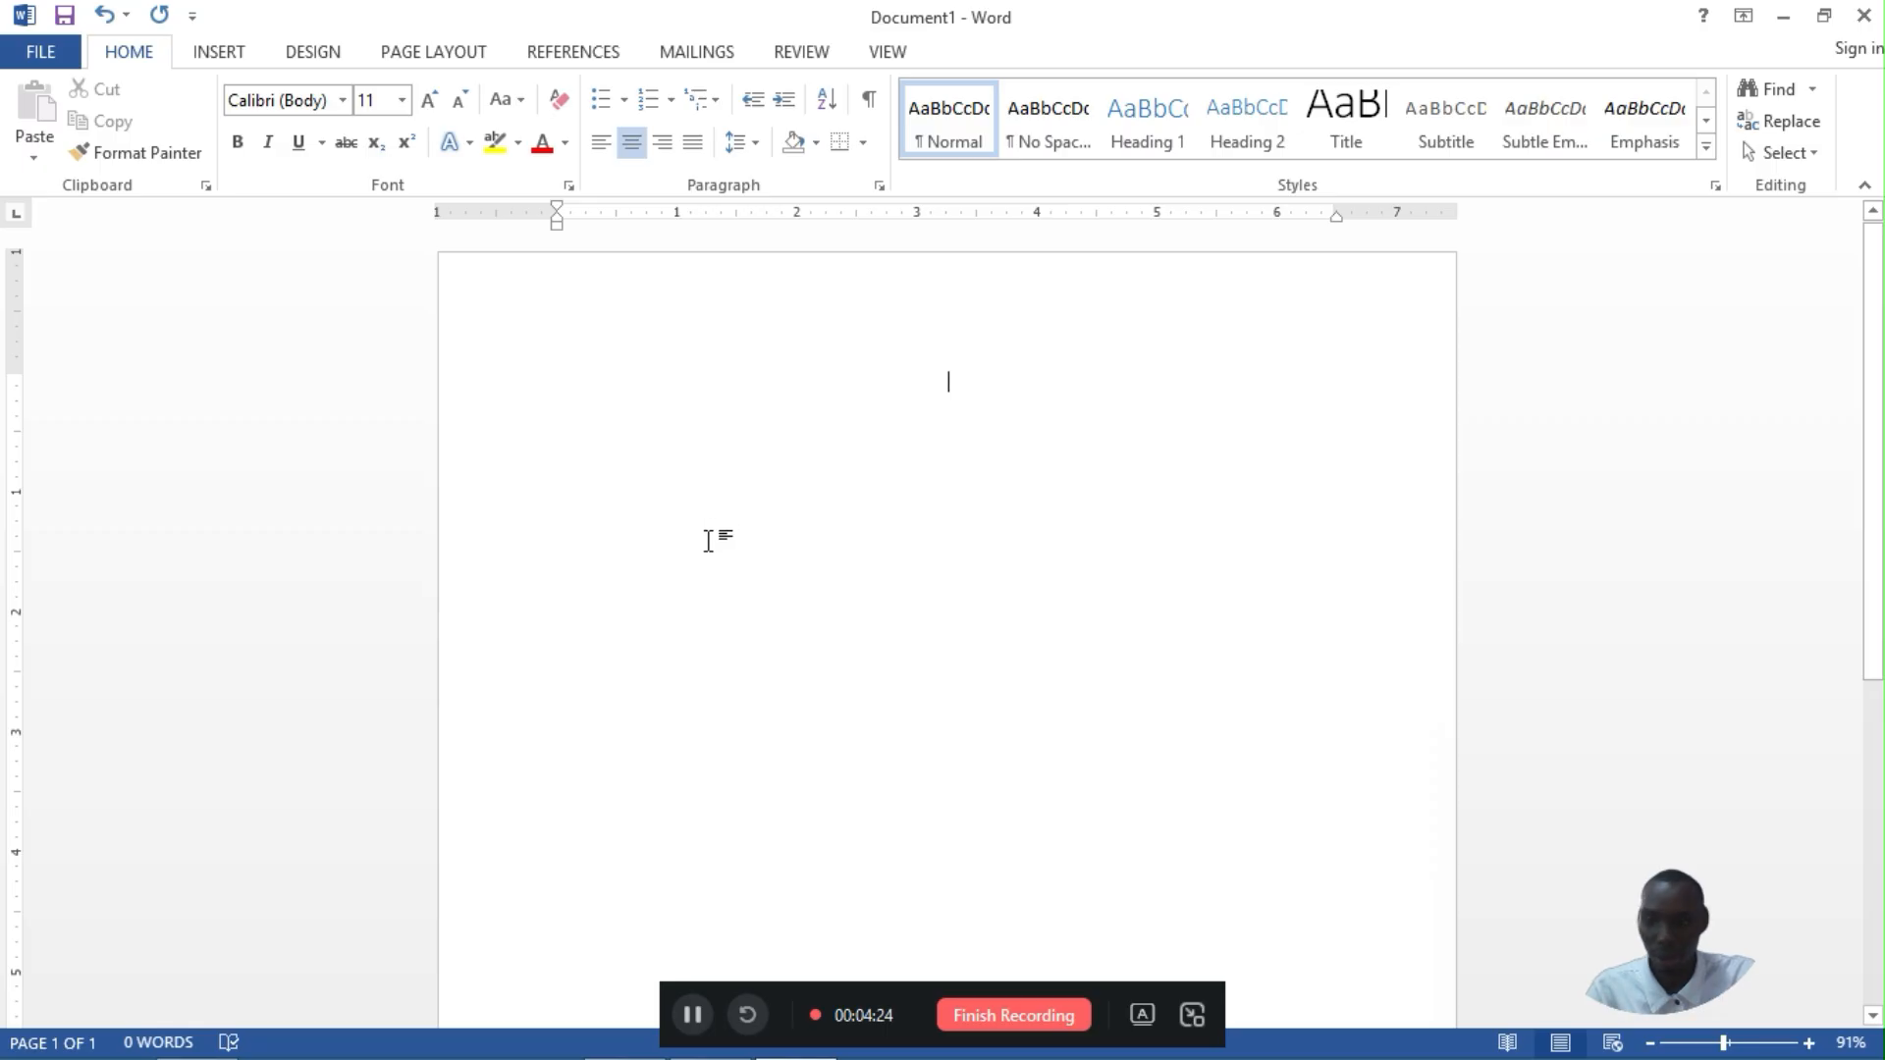
pyautogui.write('WIZ')
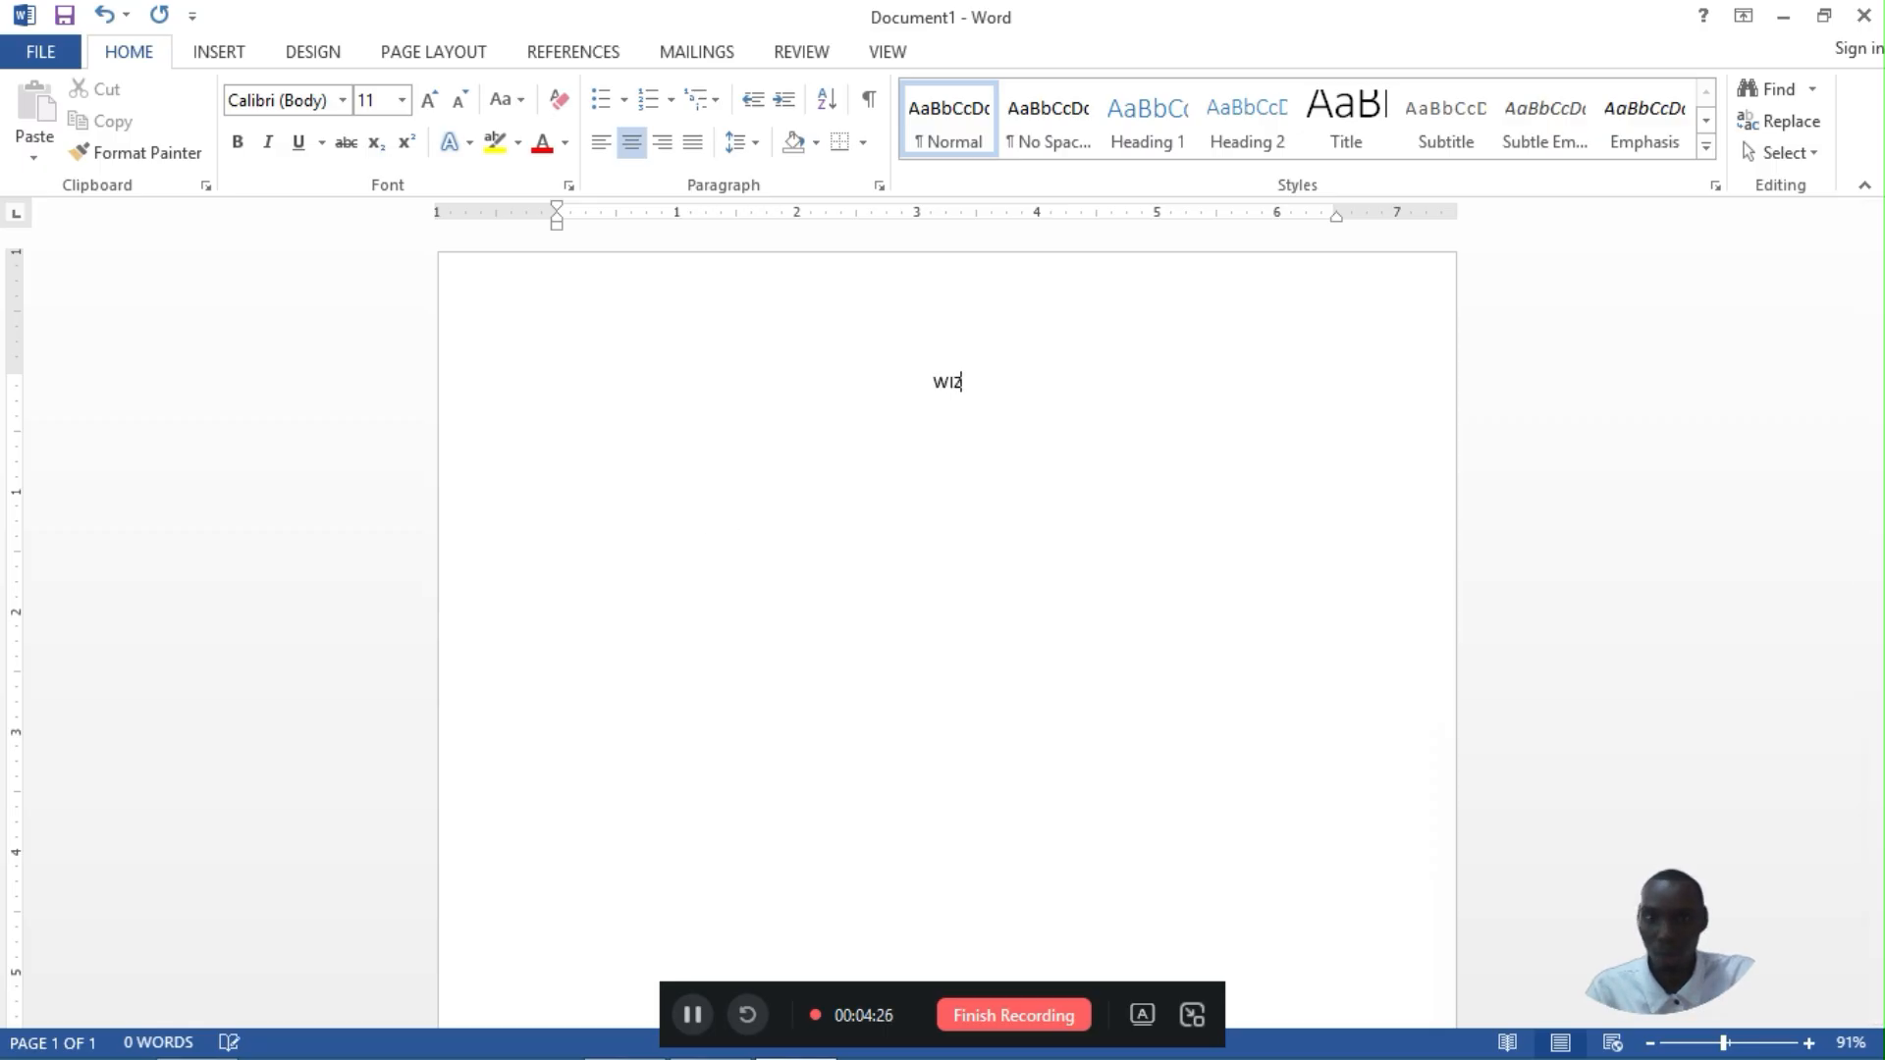
pyautogui.write('ARA ')
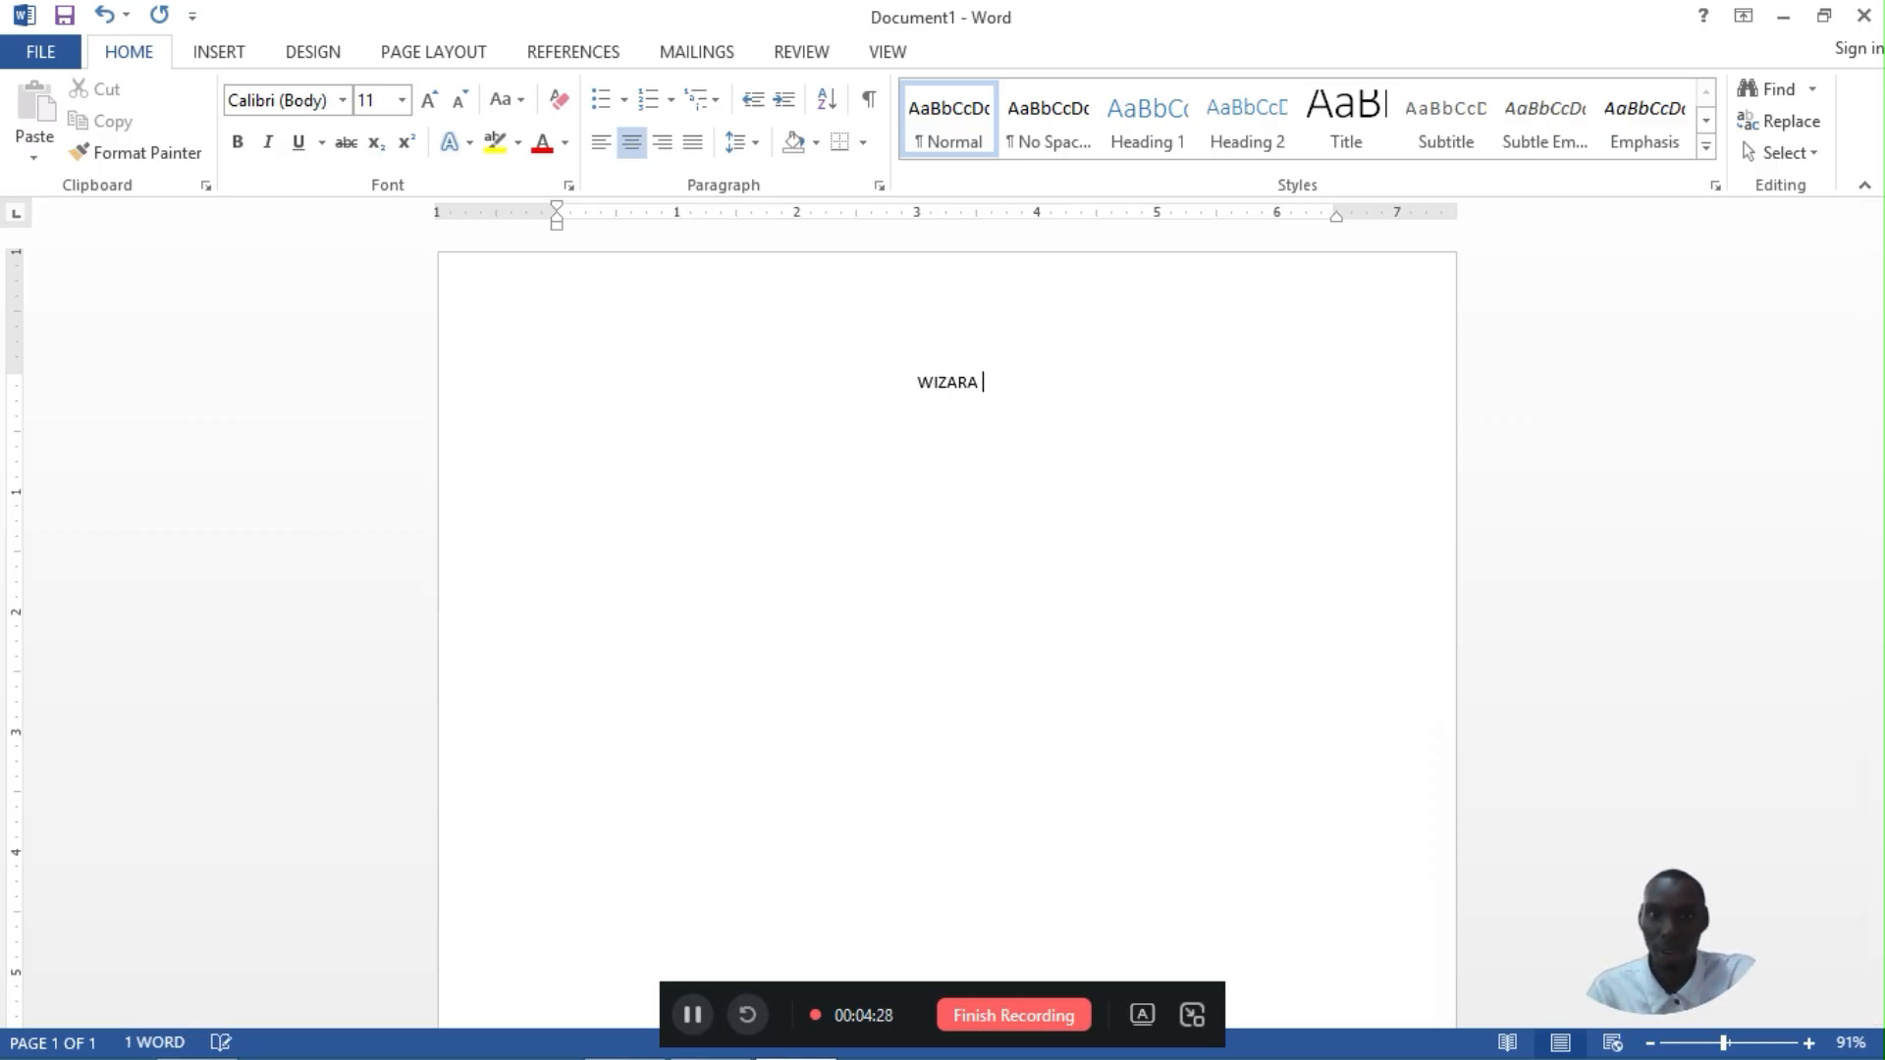
pyautogui.write('YA ELI')
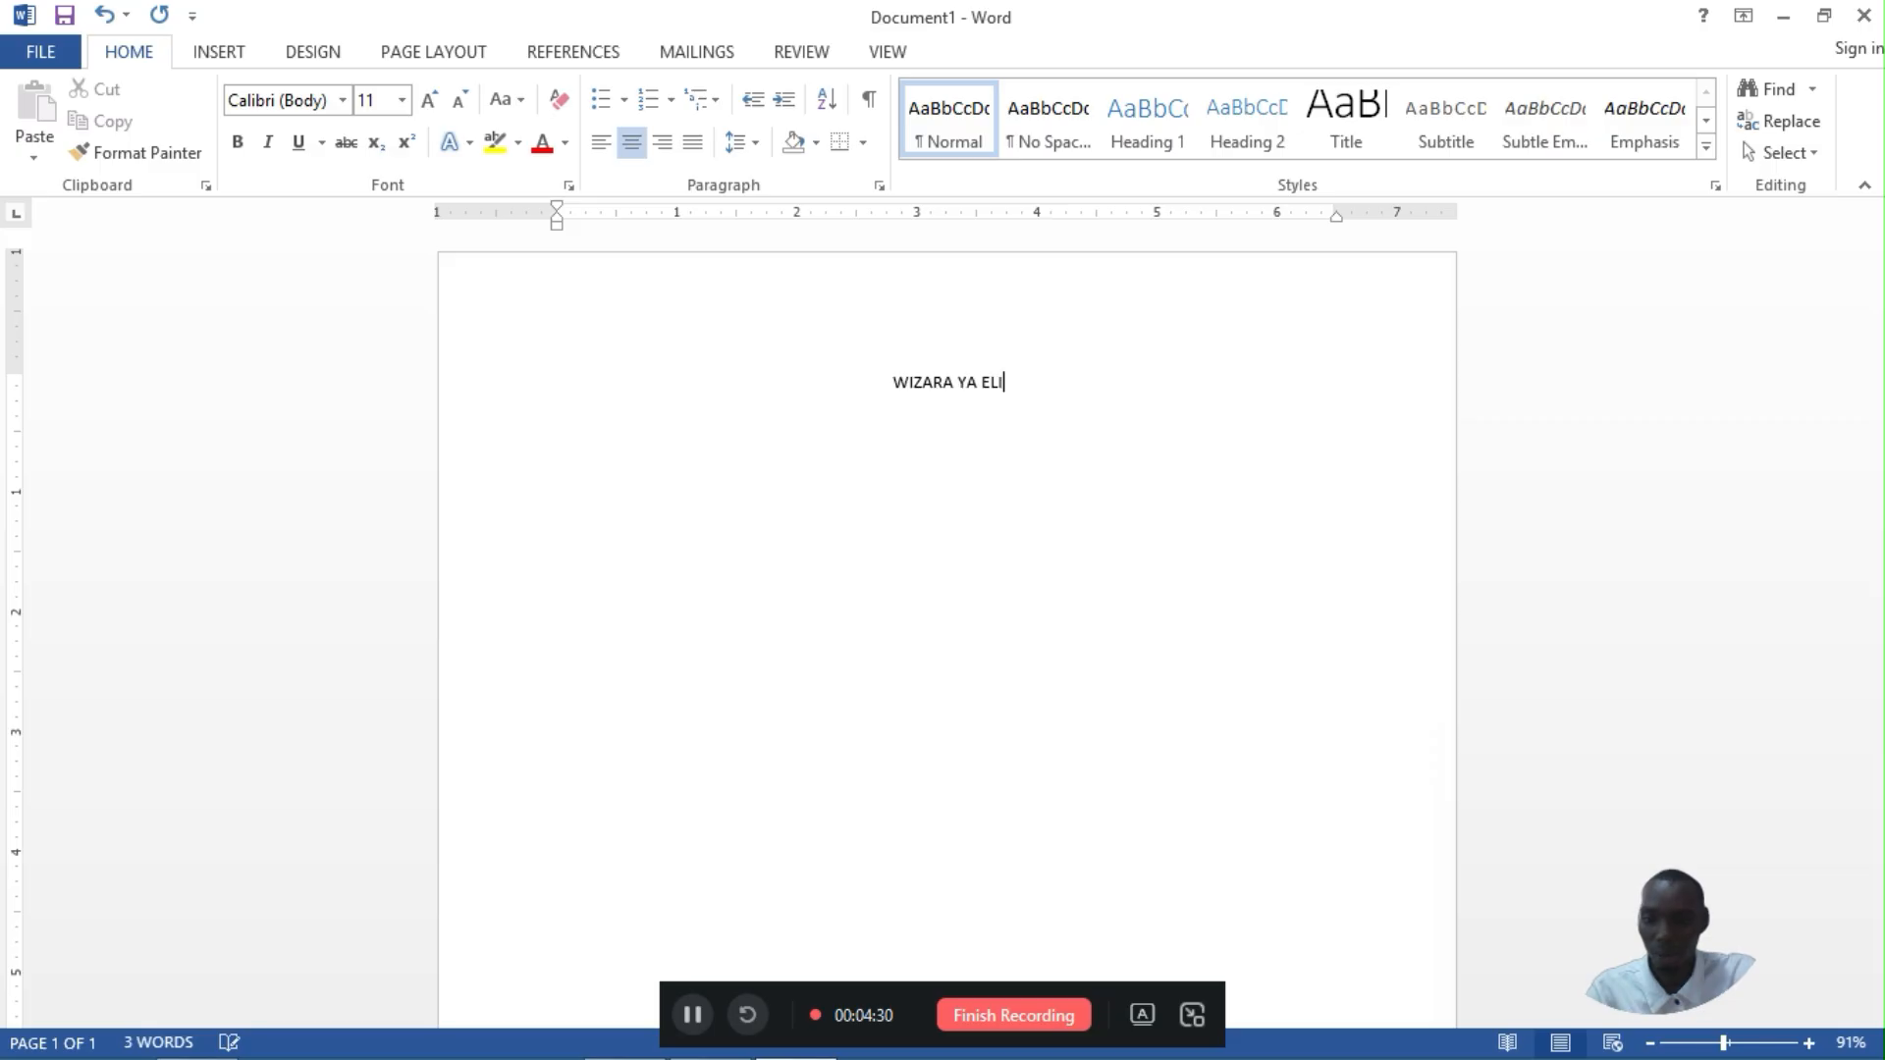
pyautogui.write('MU, SAY')
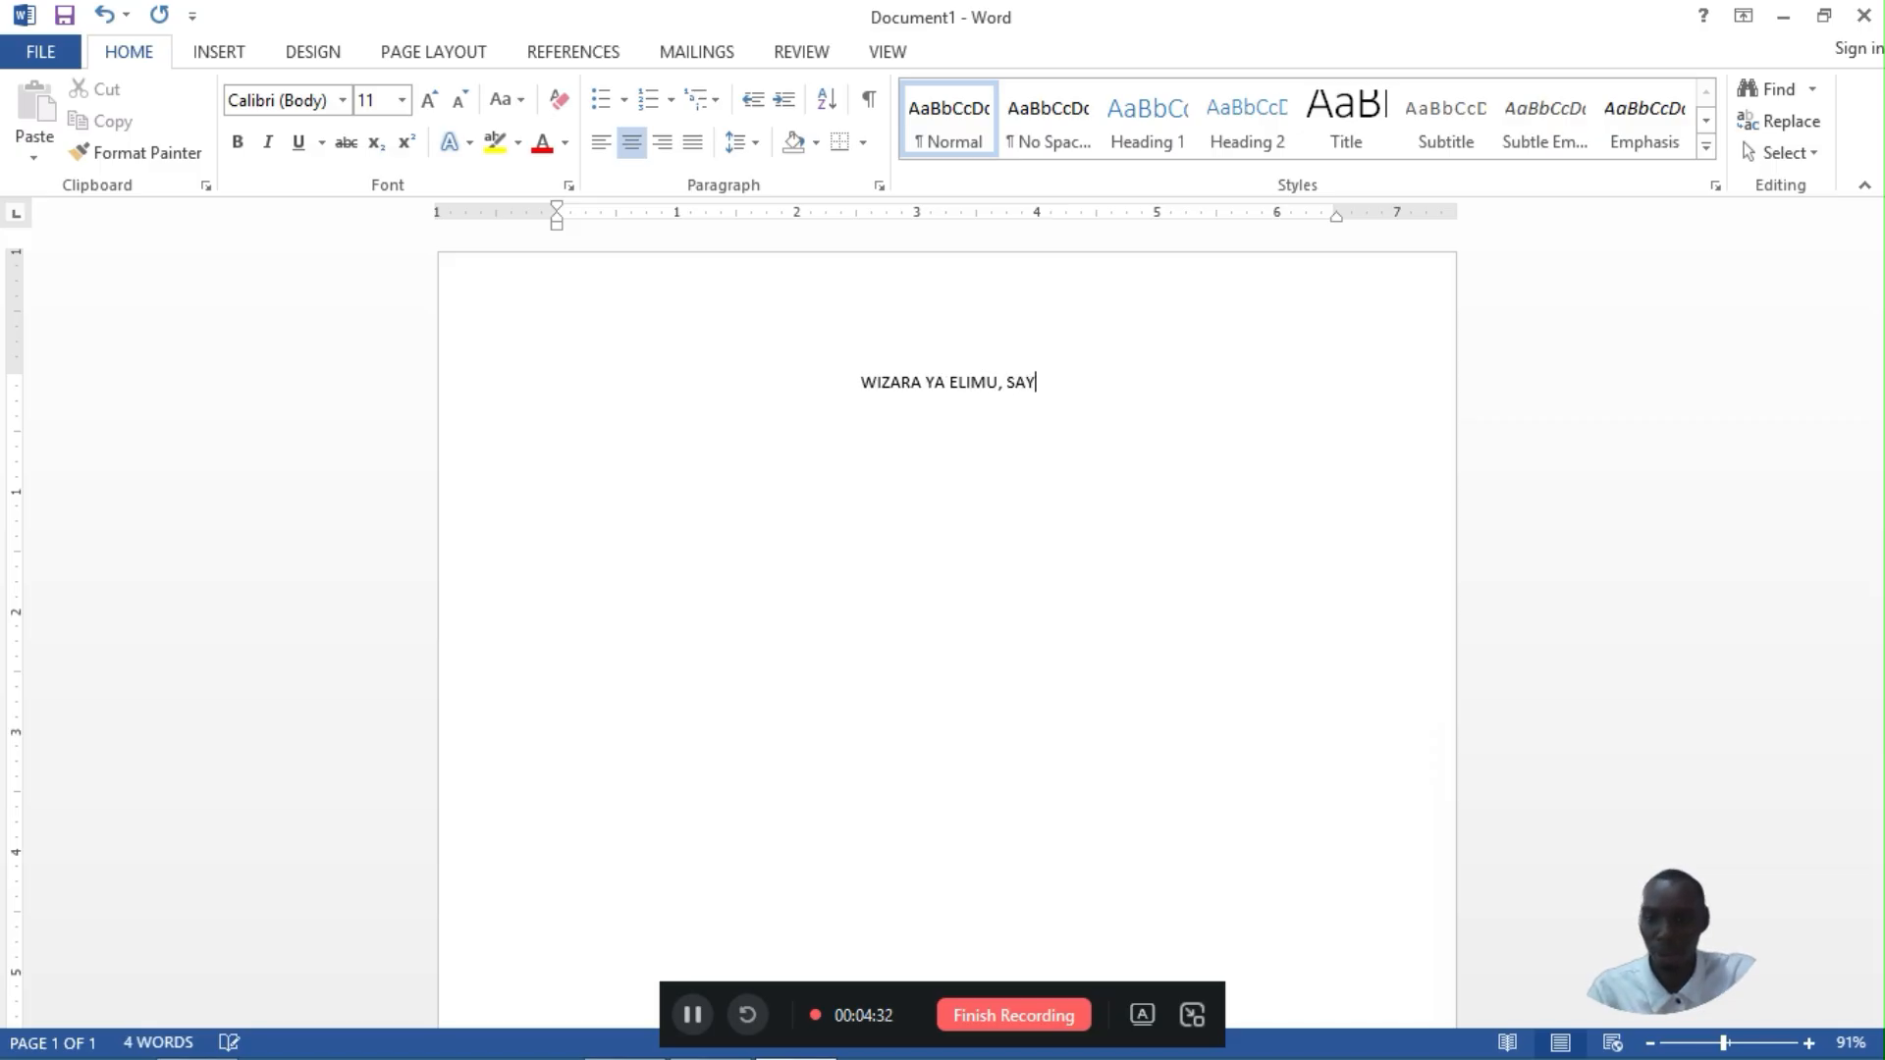
pyautogui.write('ANSI NA T')
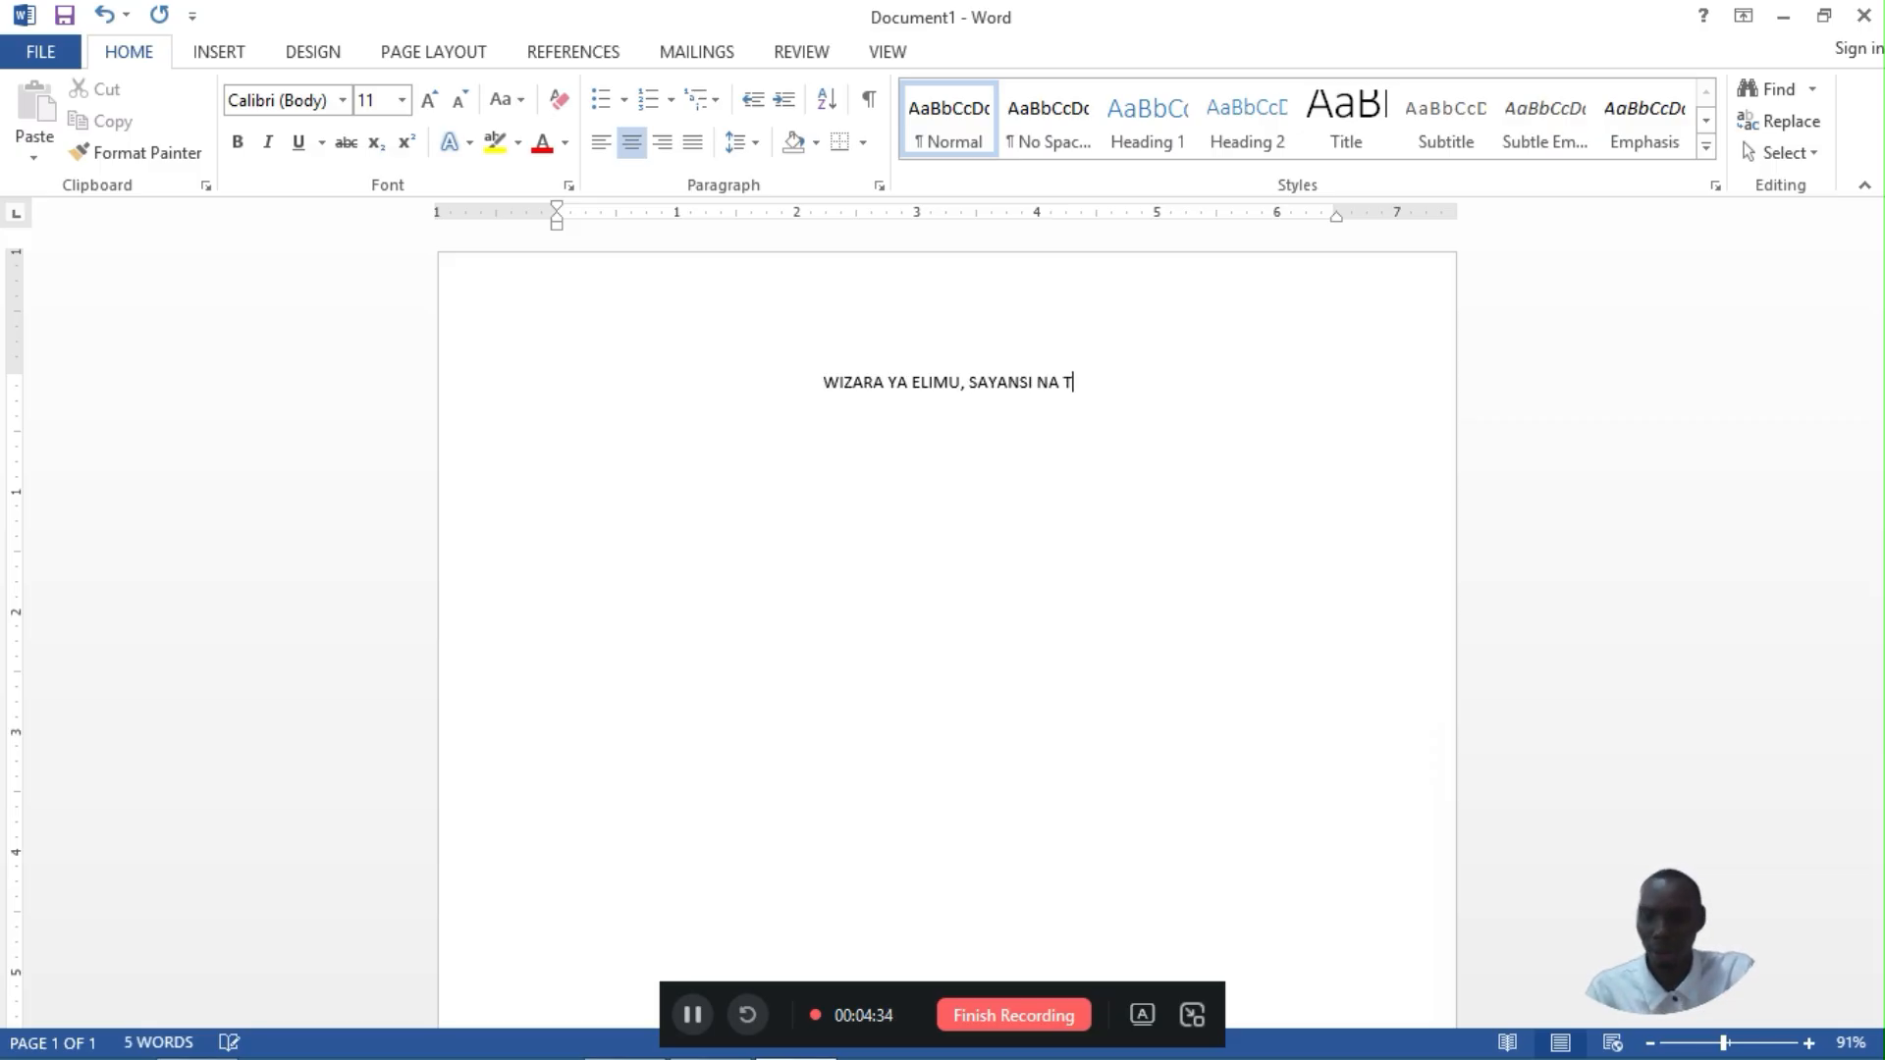
pyautogui.write('EKNOLOJIA')
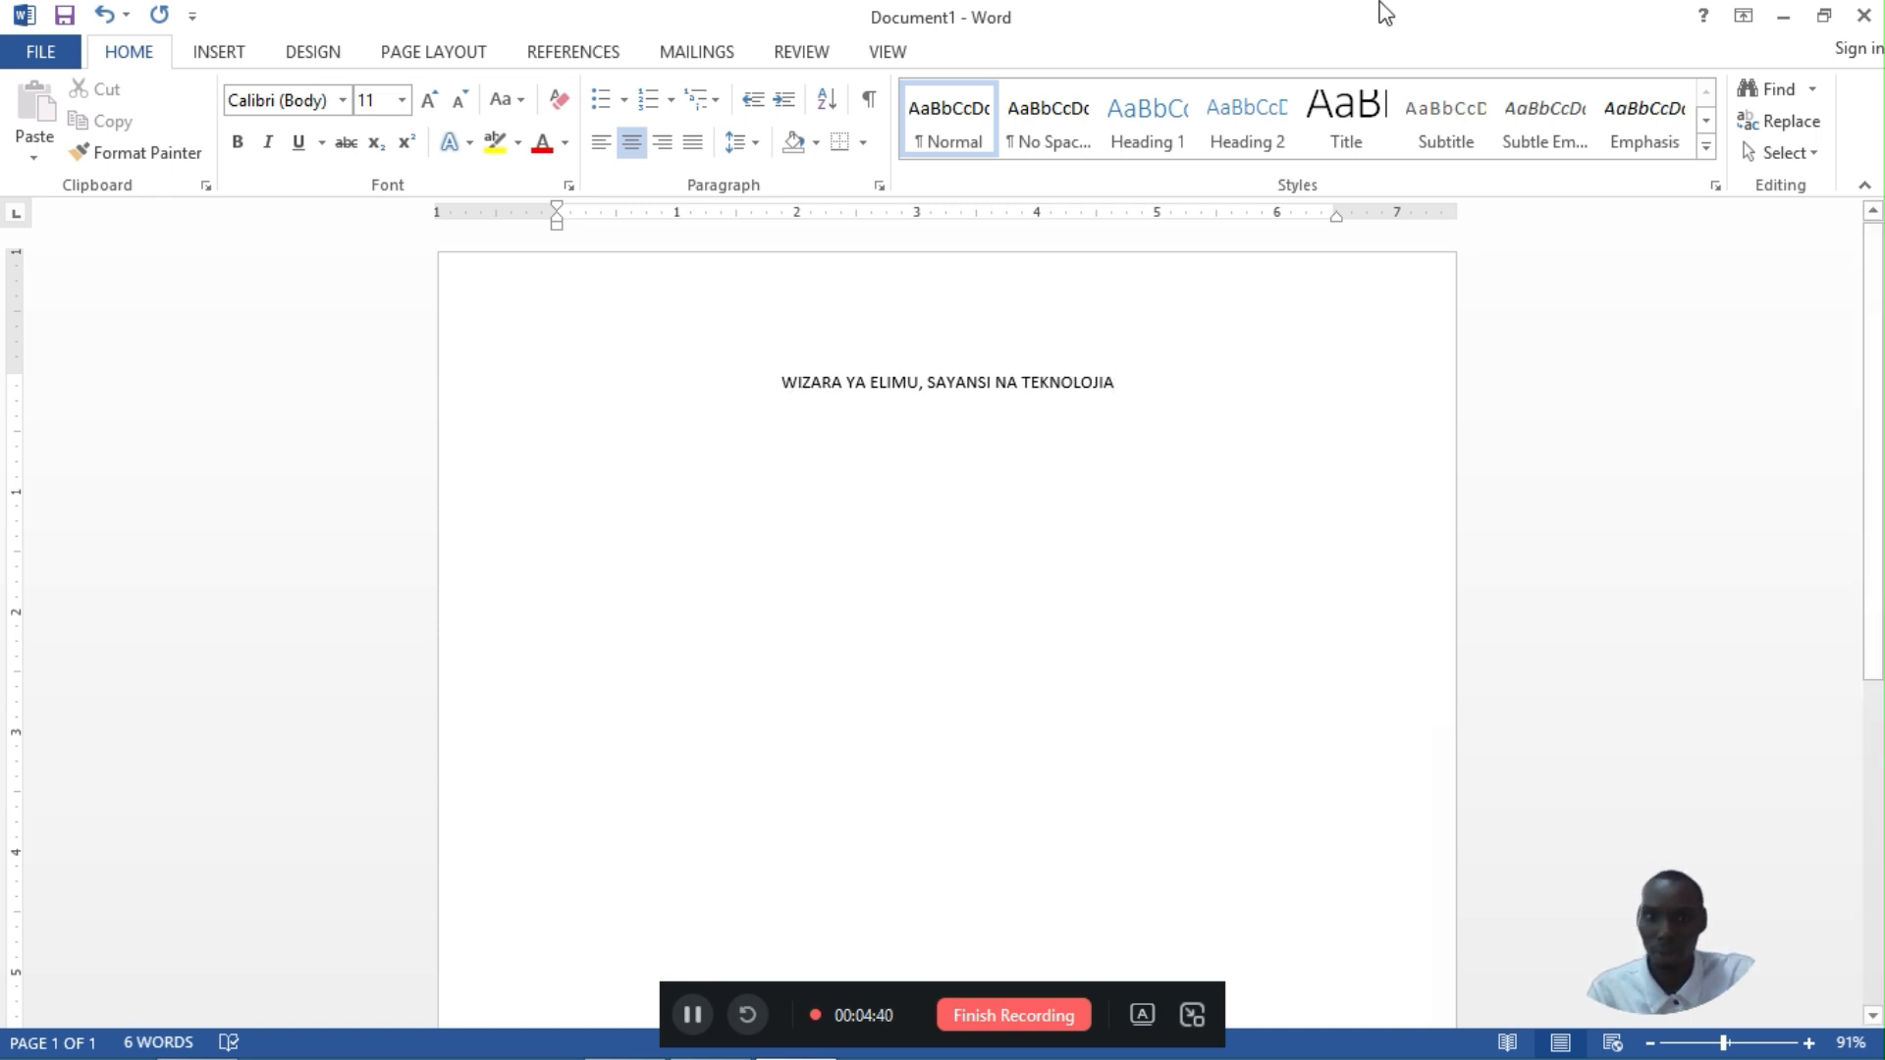
# Add the centred line "JAMHURI YA MUUNGANO WA TANZANIA" above the ministry heading.
pyautogui.press('Return')
pyautogui.press('Up')
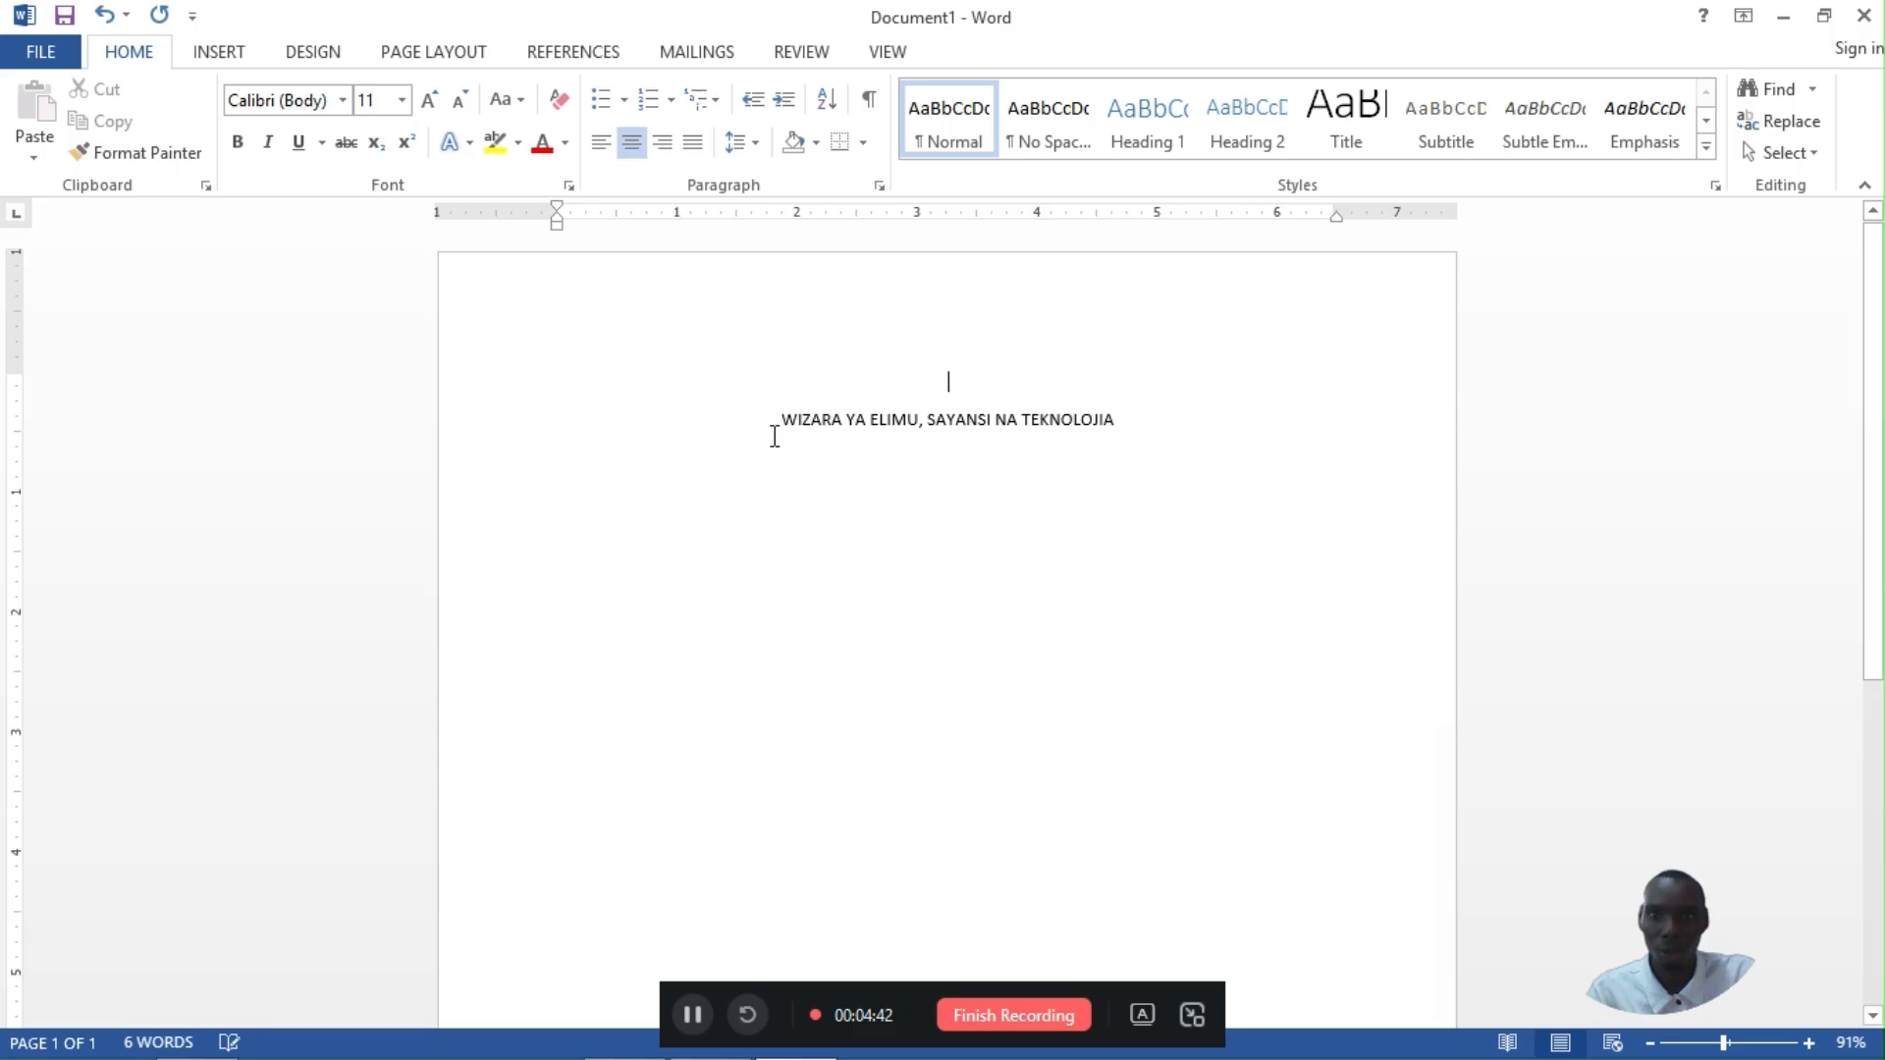
pyautogui.write('JAMHU')
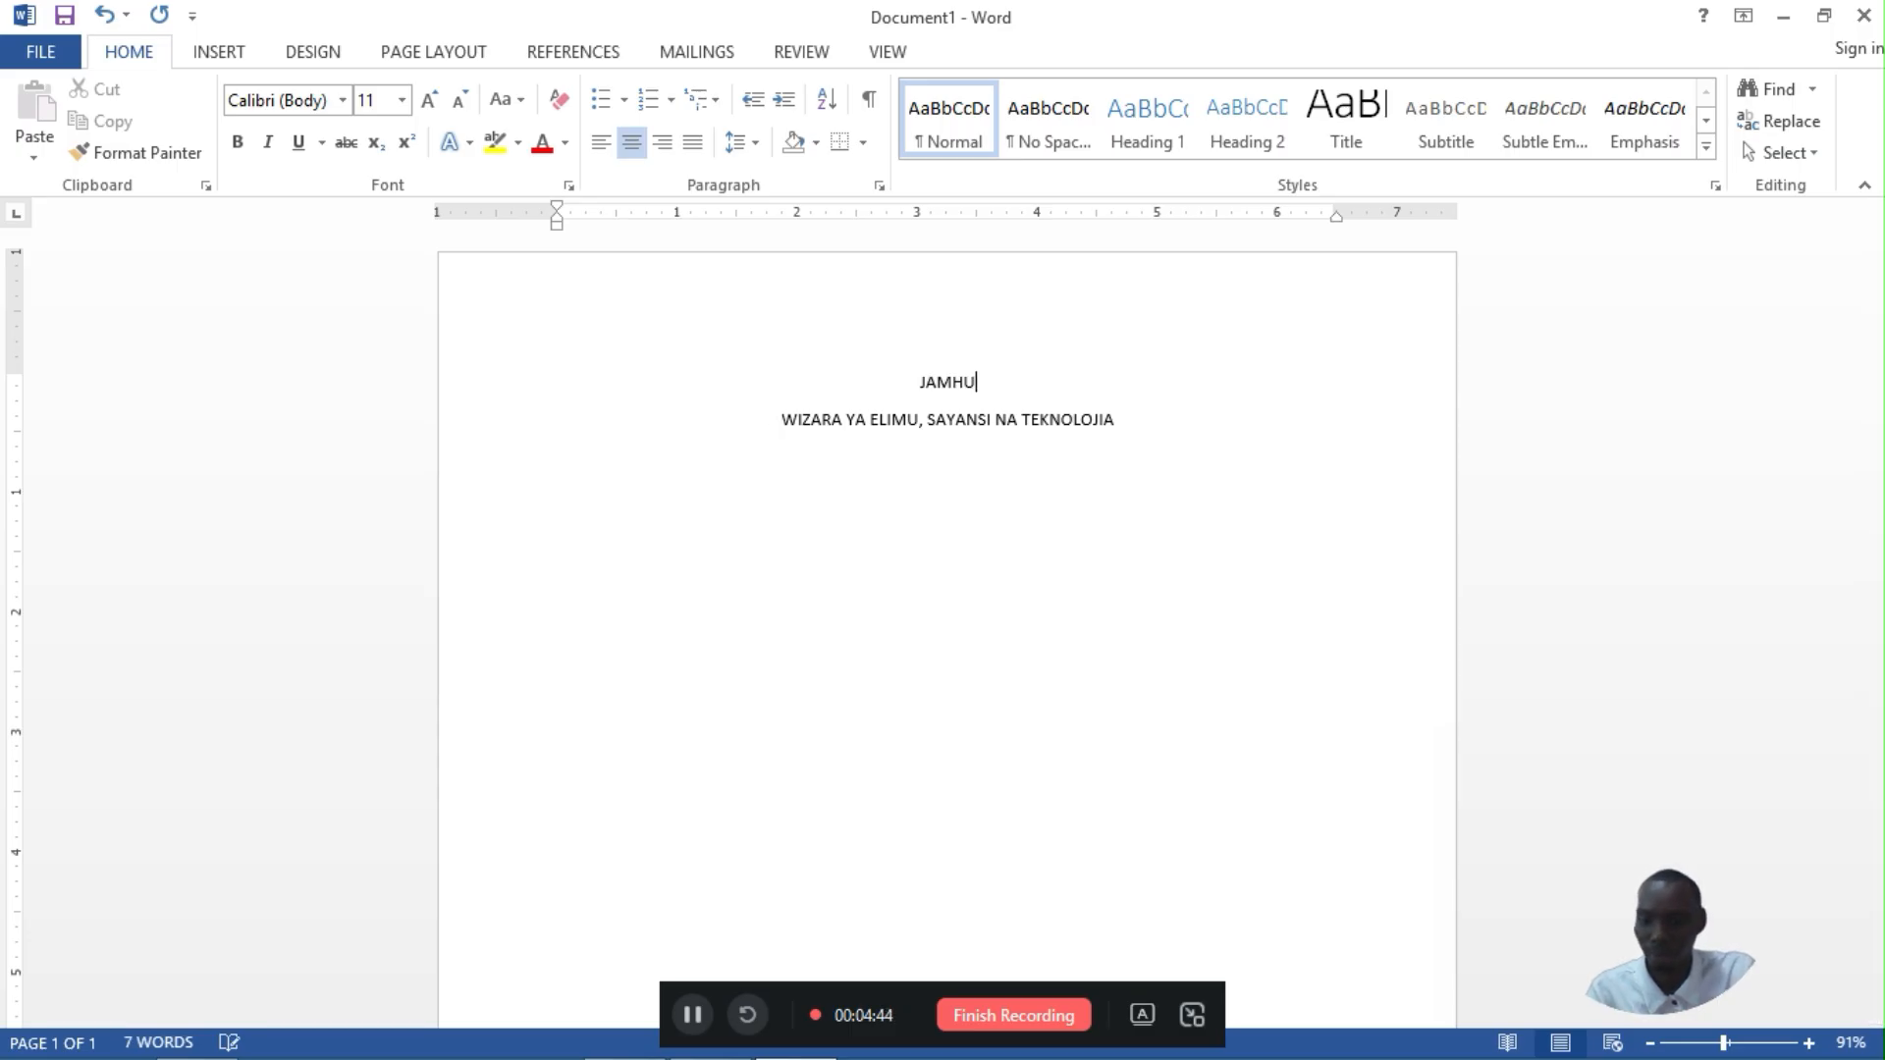
pyautogui.write('RI YA MU')
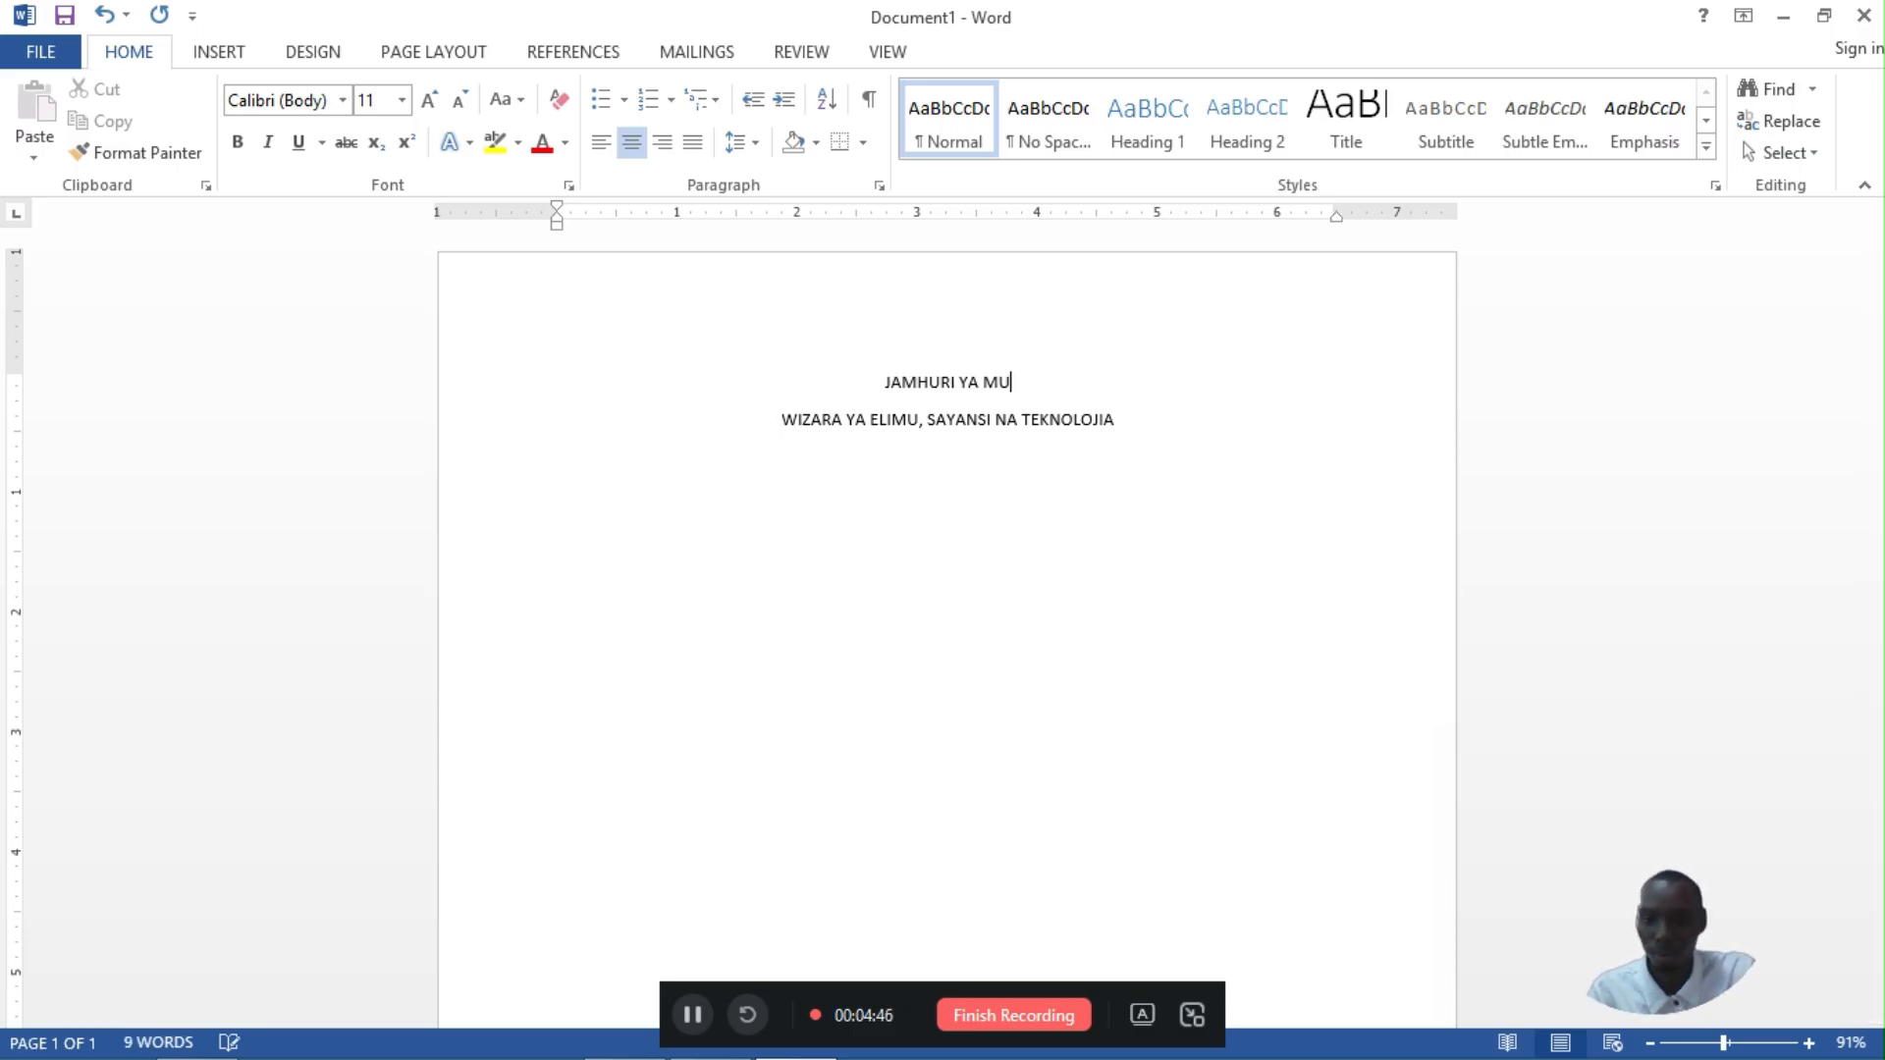
pyautogui.write('UG')
pyautogui.press('BackSpace')
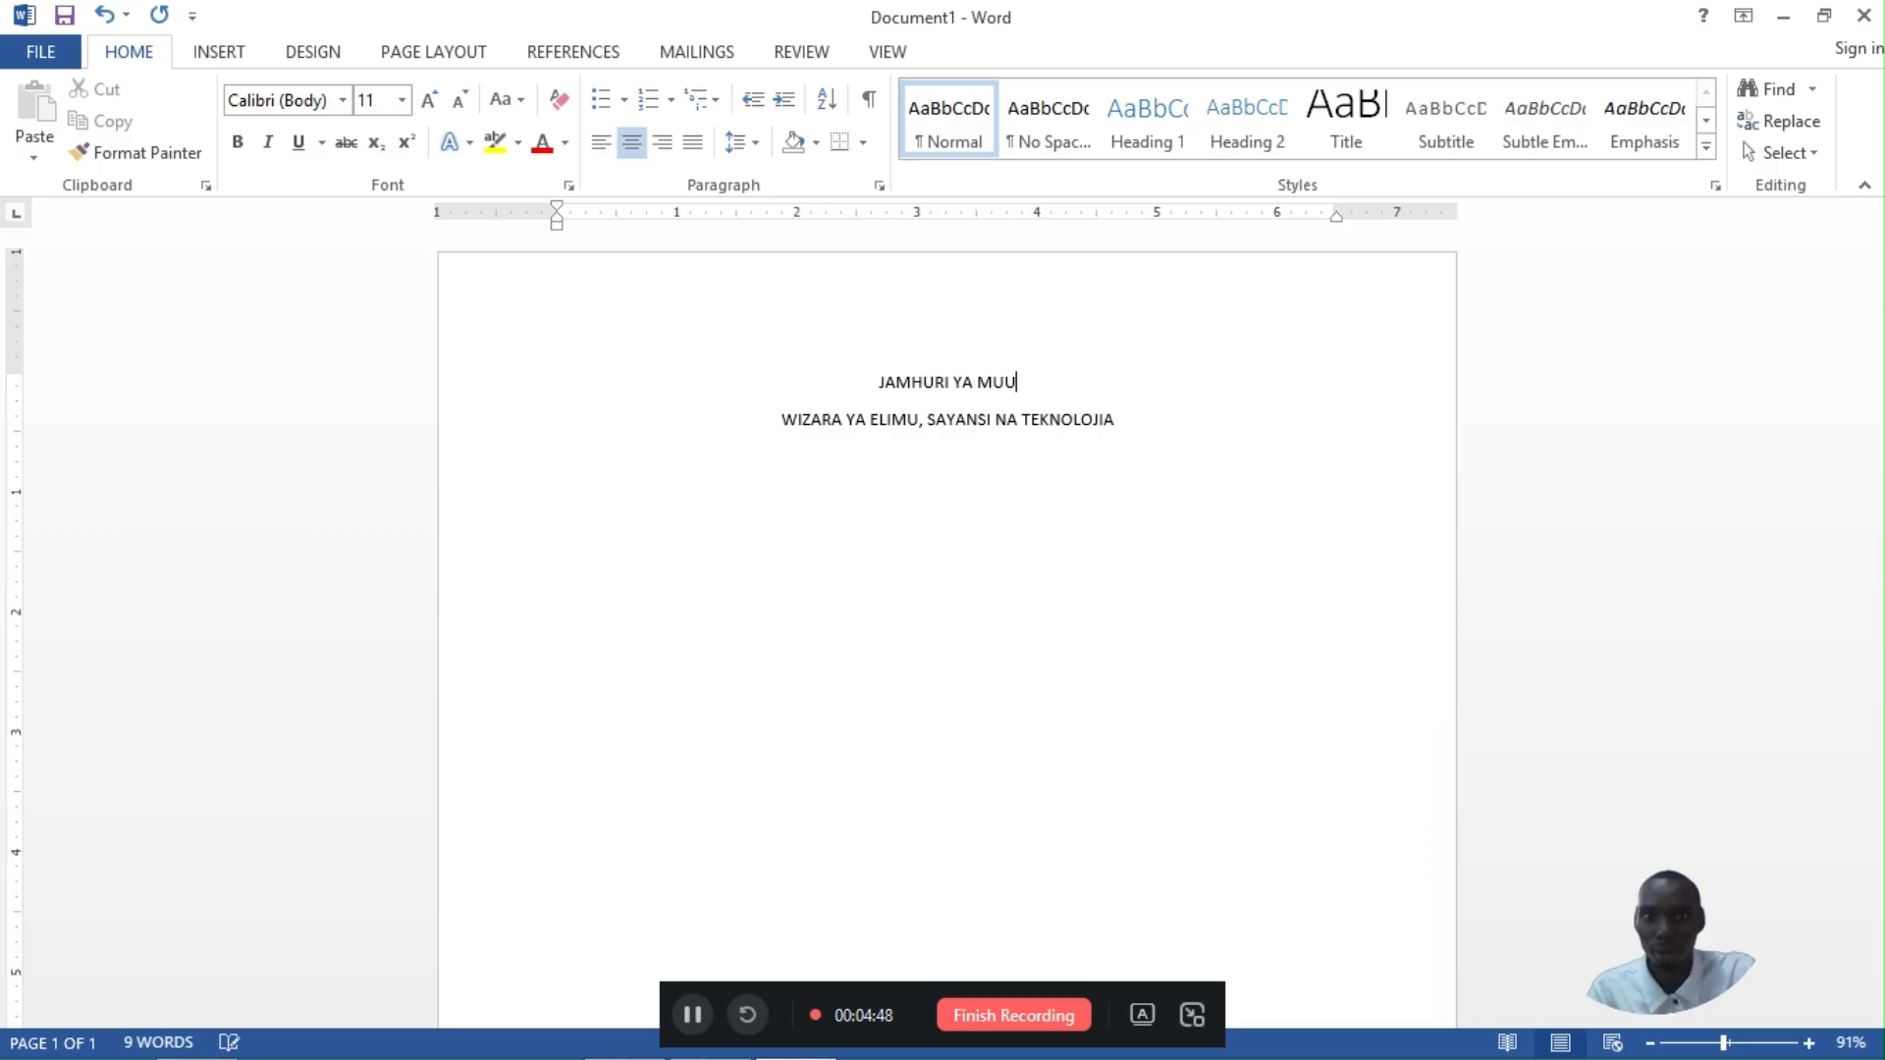
pyautogui.write('NGANO ')
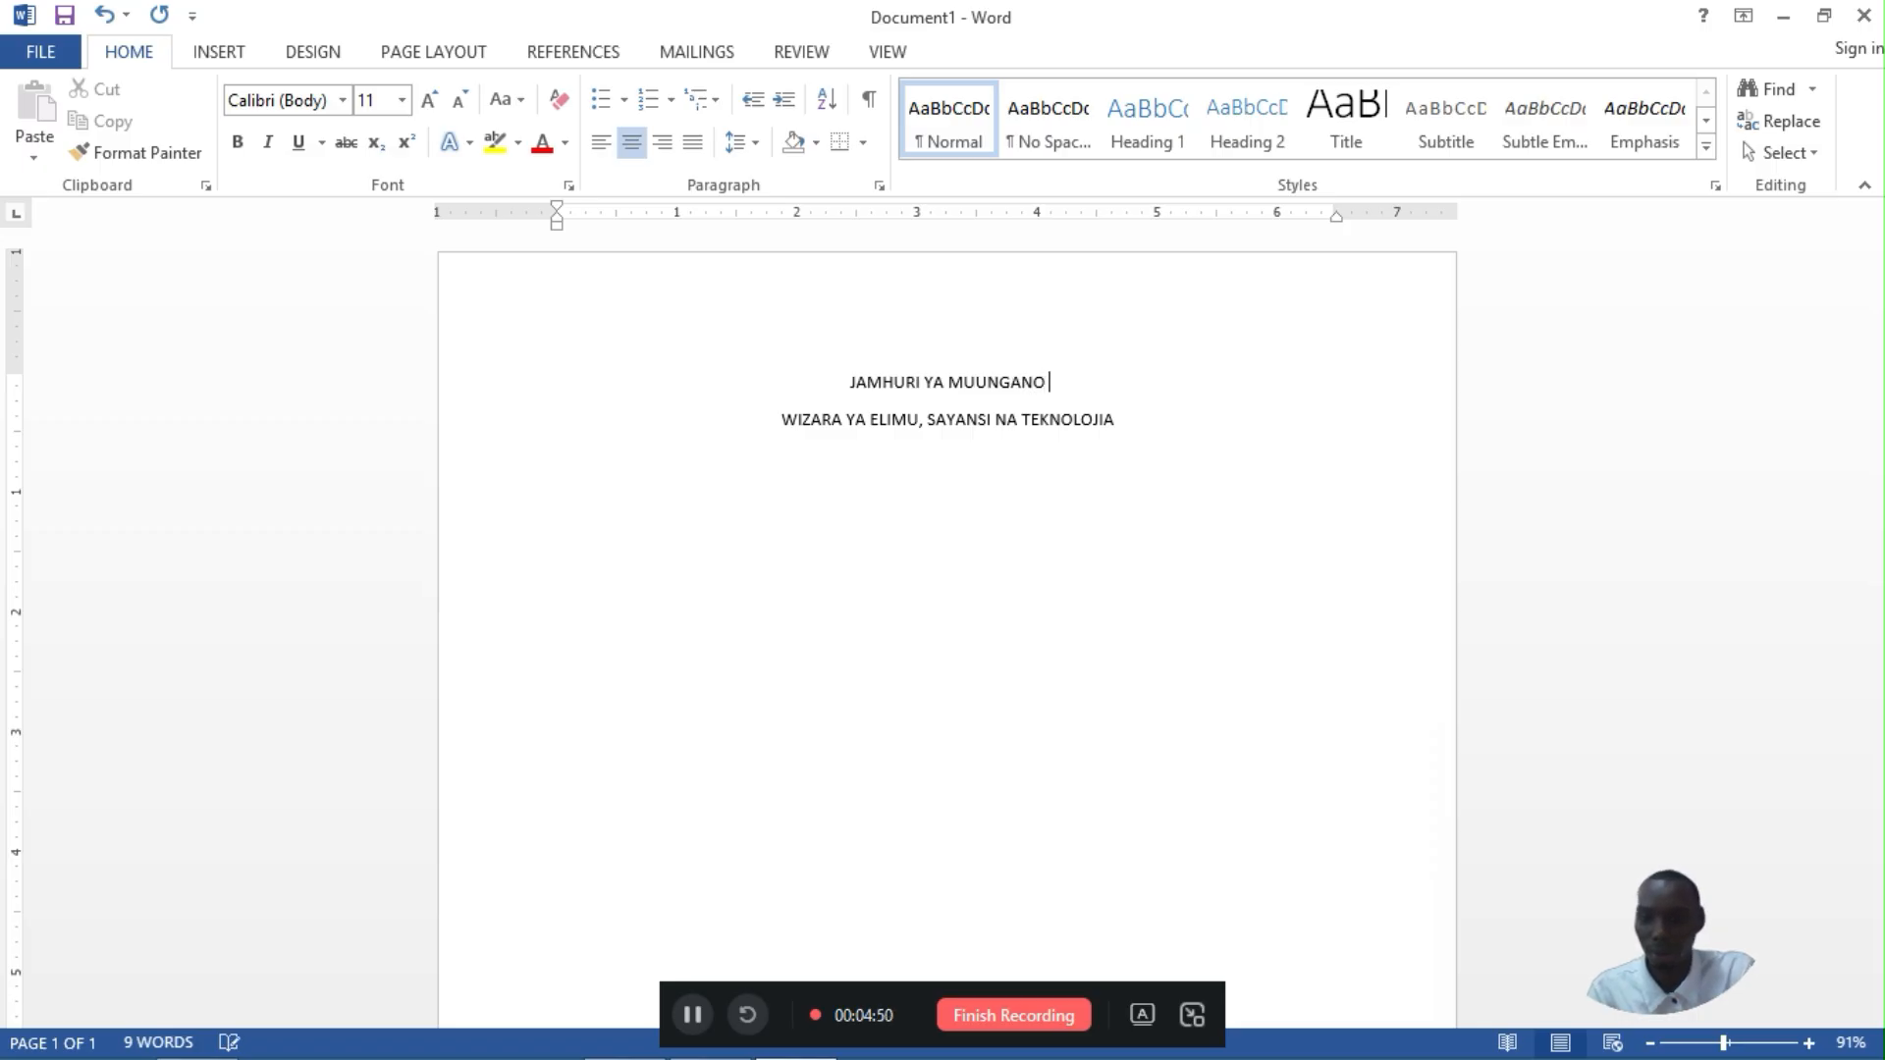
pyautogui.write('WA T')
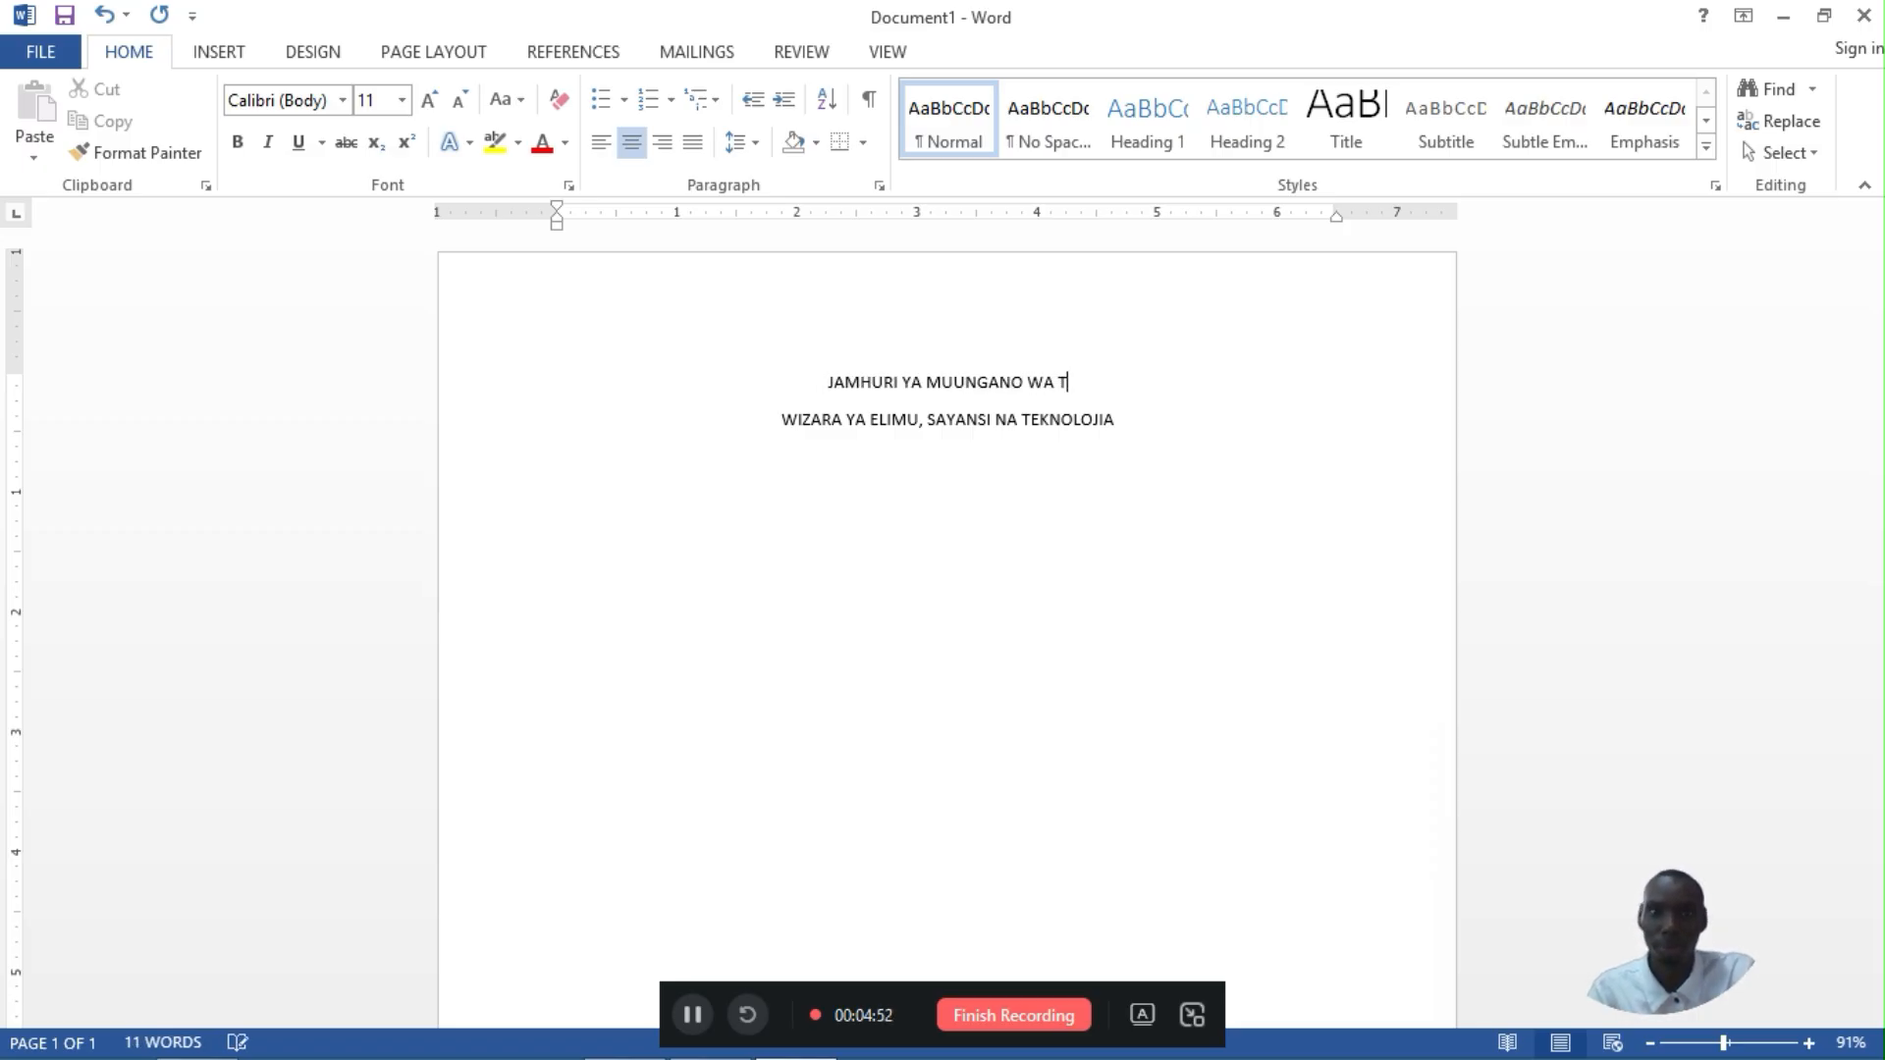
pyautogui.write('ANZANIA')
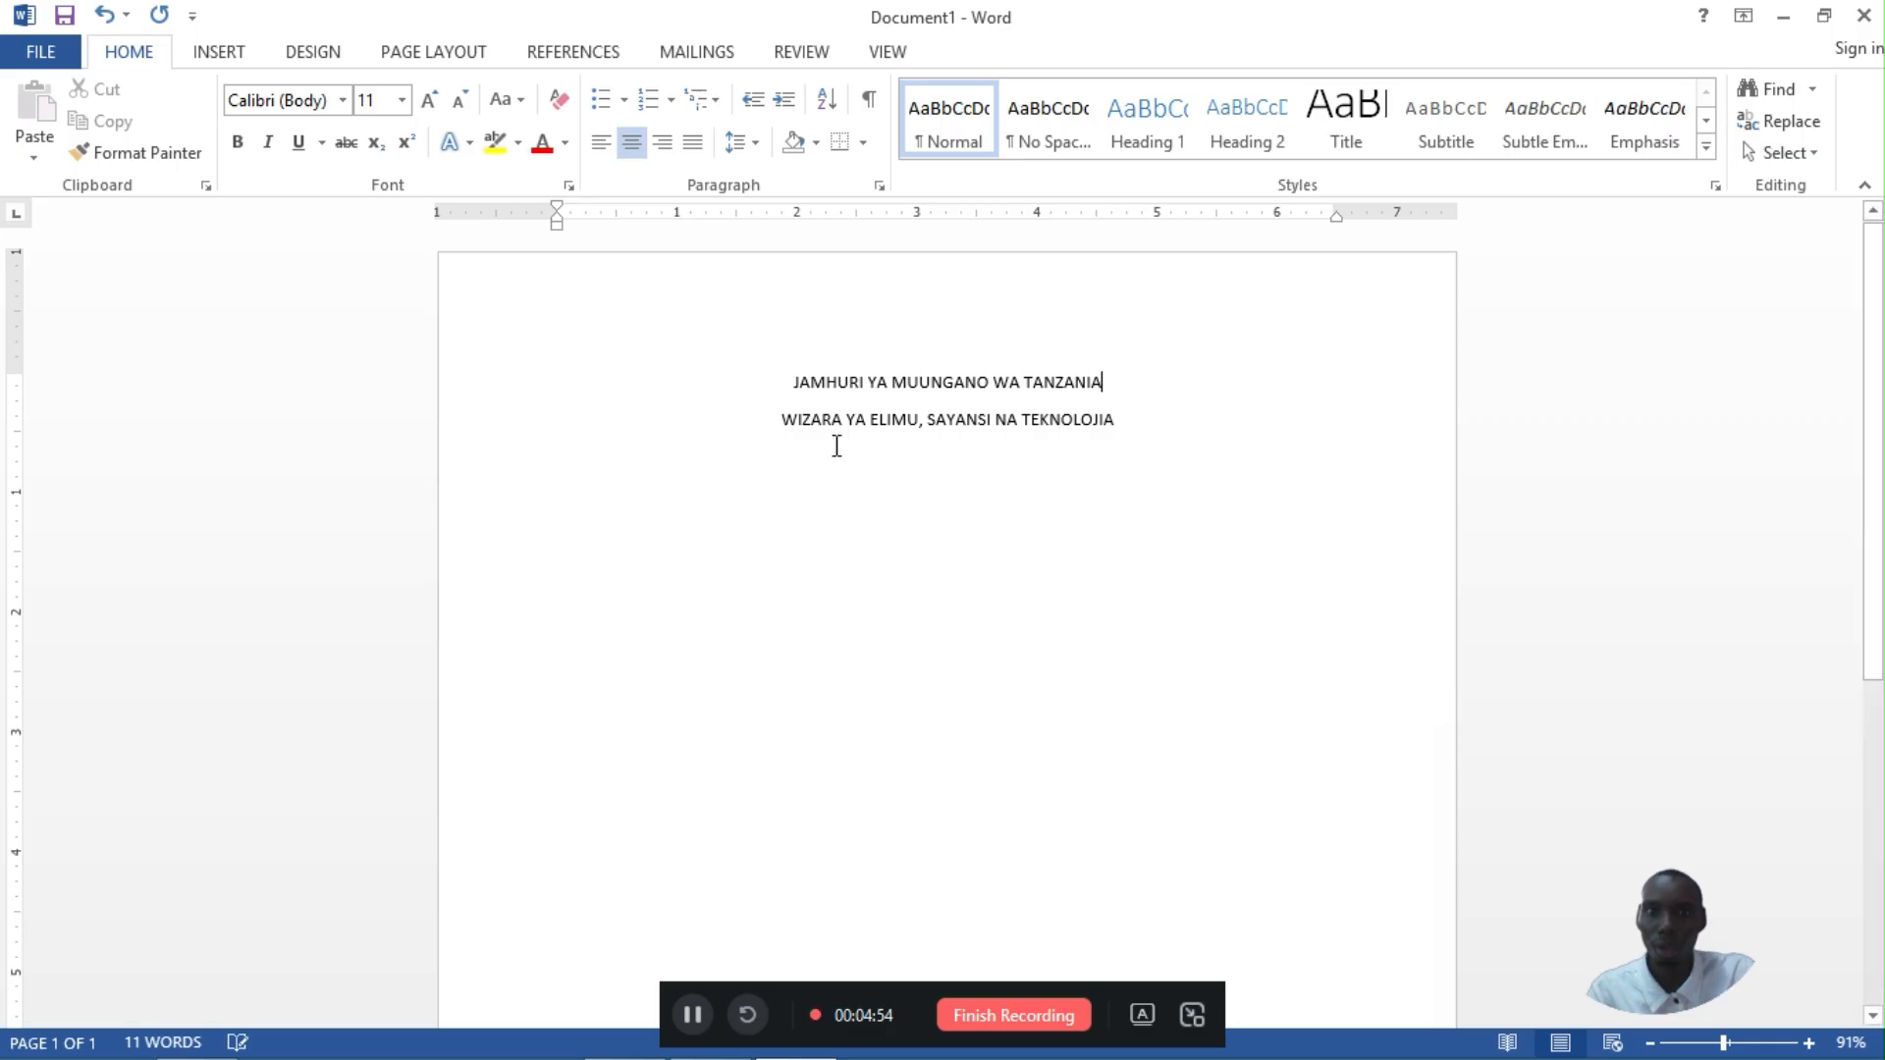
# Add a third centred heading line below the ministry line reading "CHUO CHA MAENDELEO YA WANANCHI HANDENI".
pyautogui.press('Return')
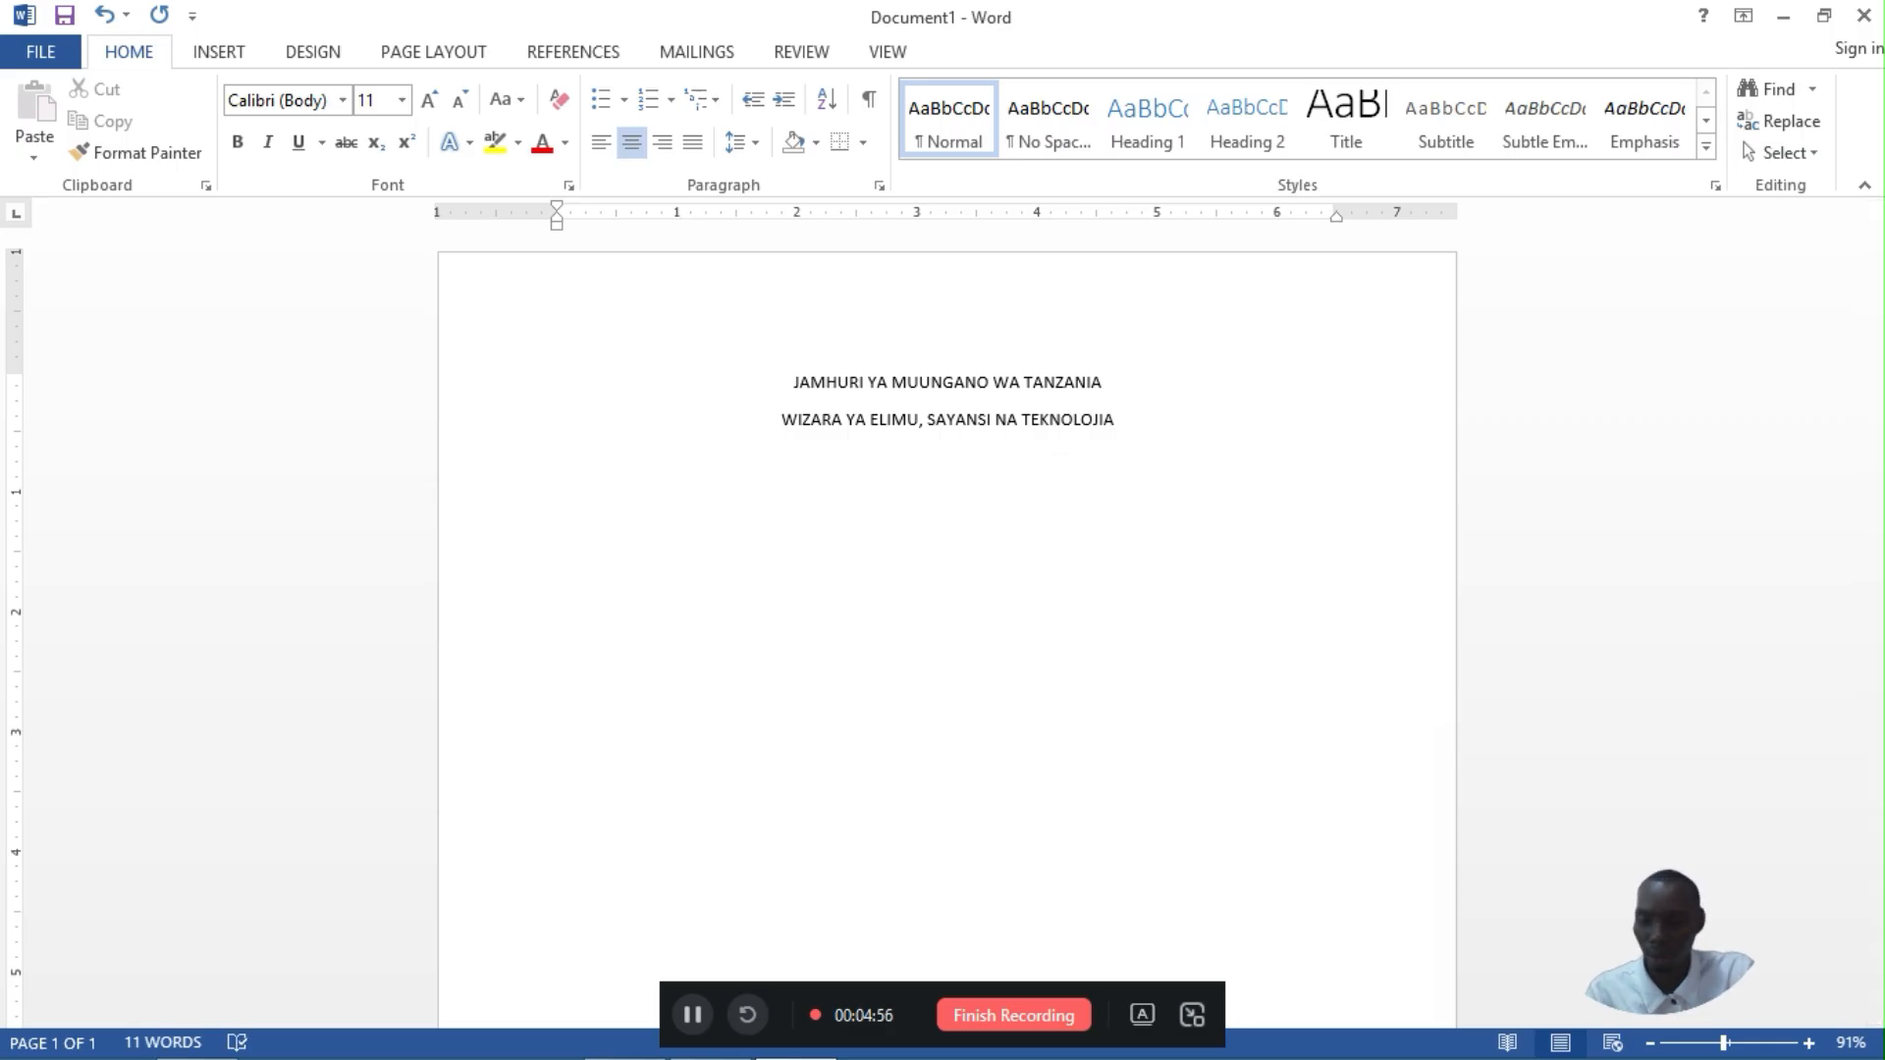
pyautogui.write('CHUO CH')
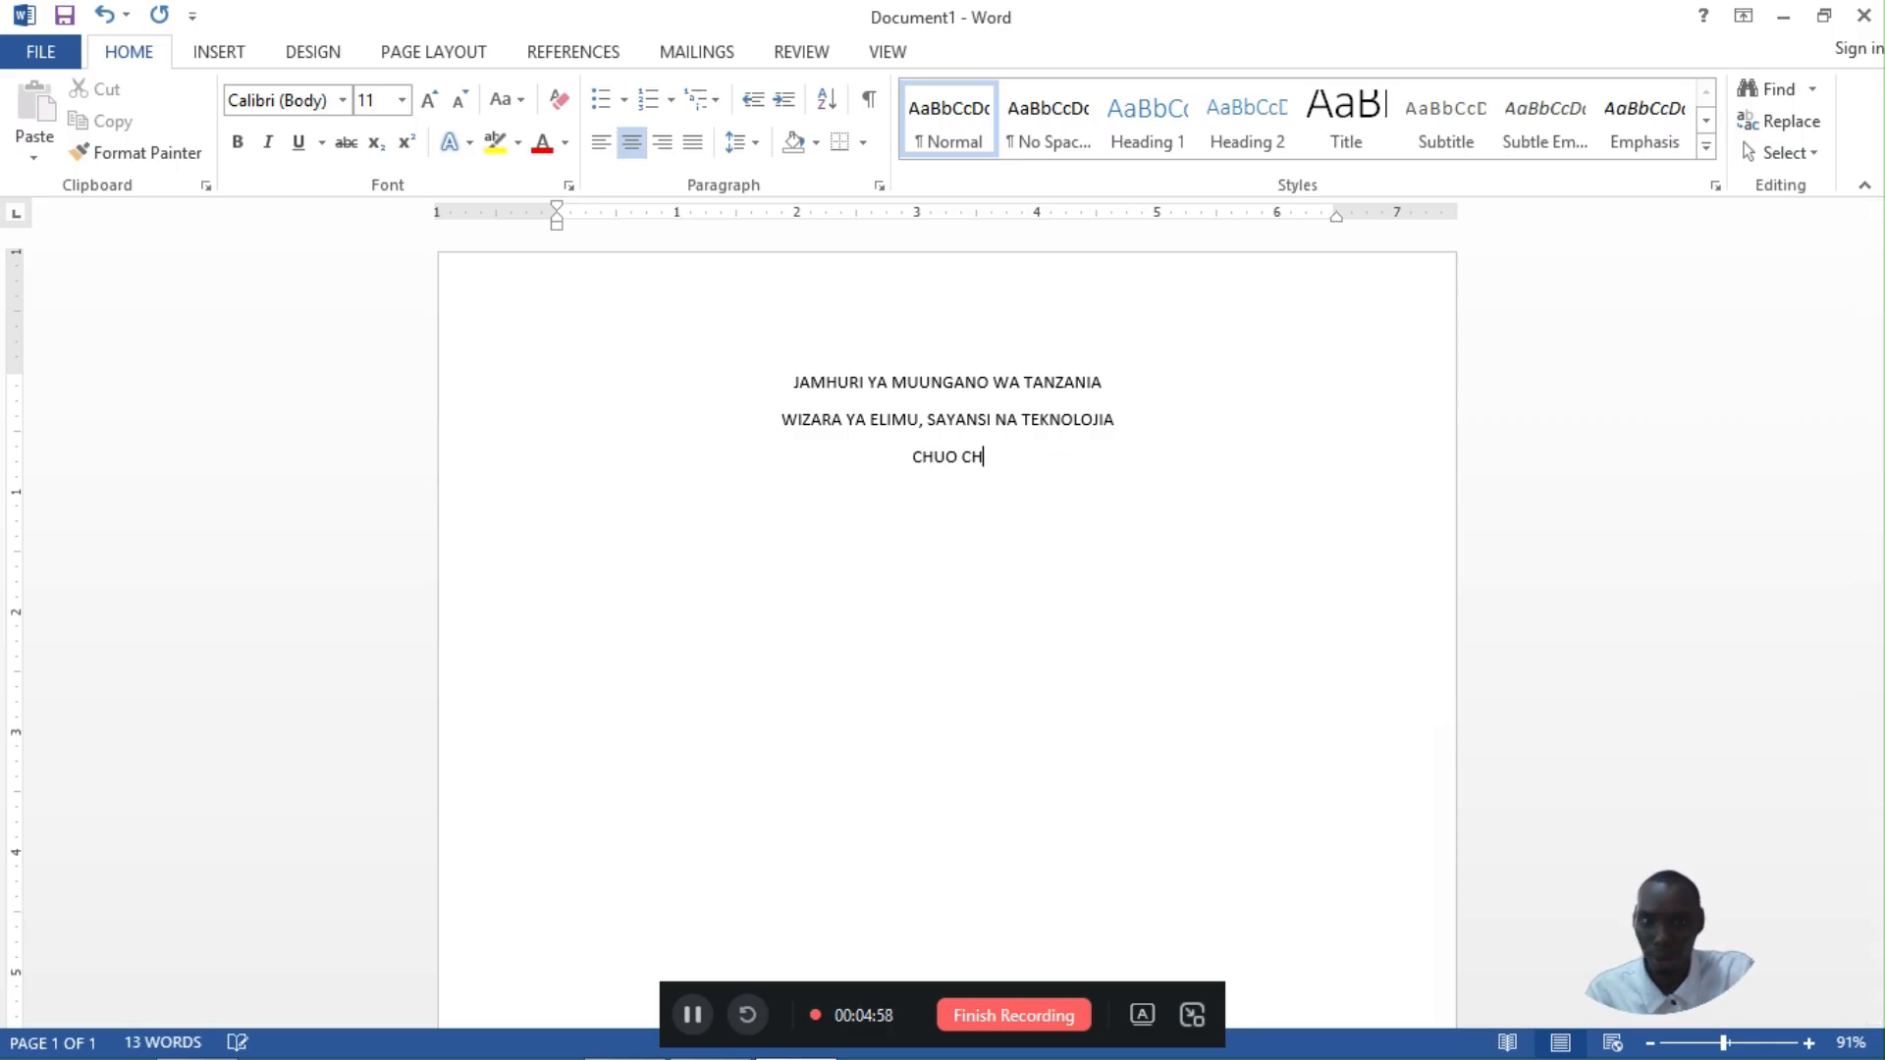
pyautogui.write('A MAEN')
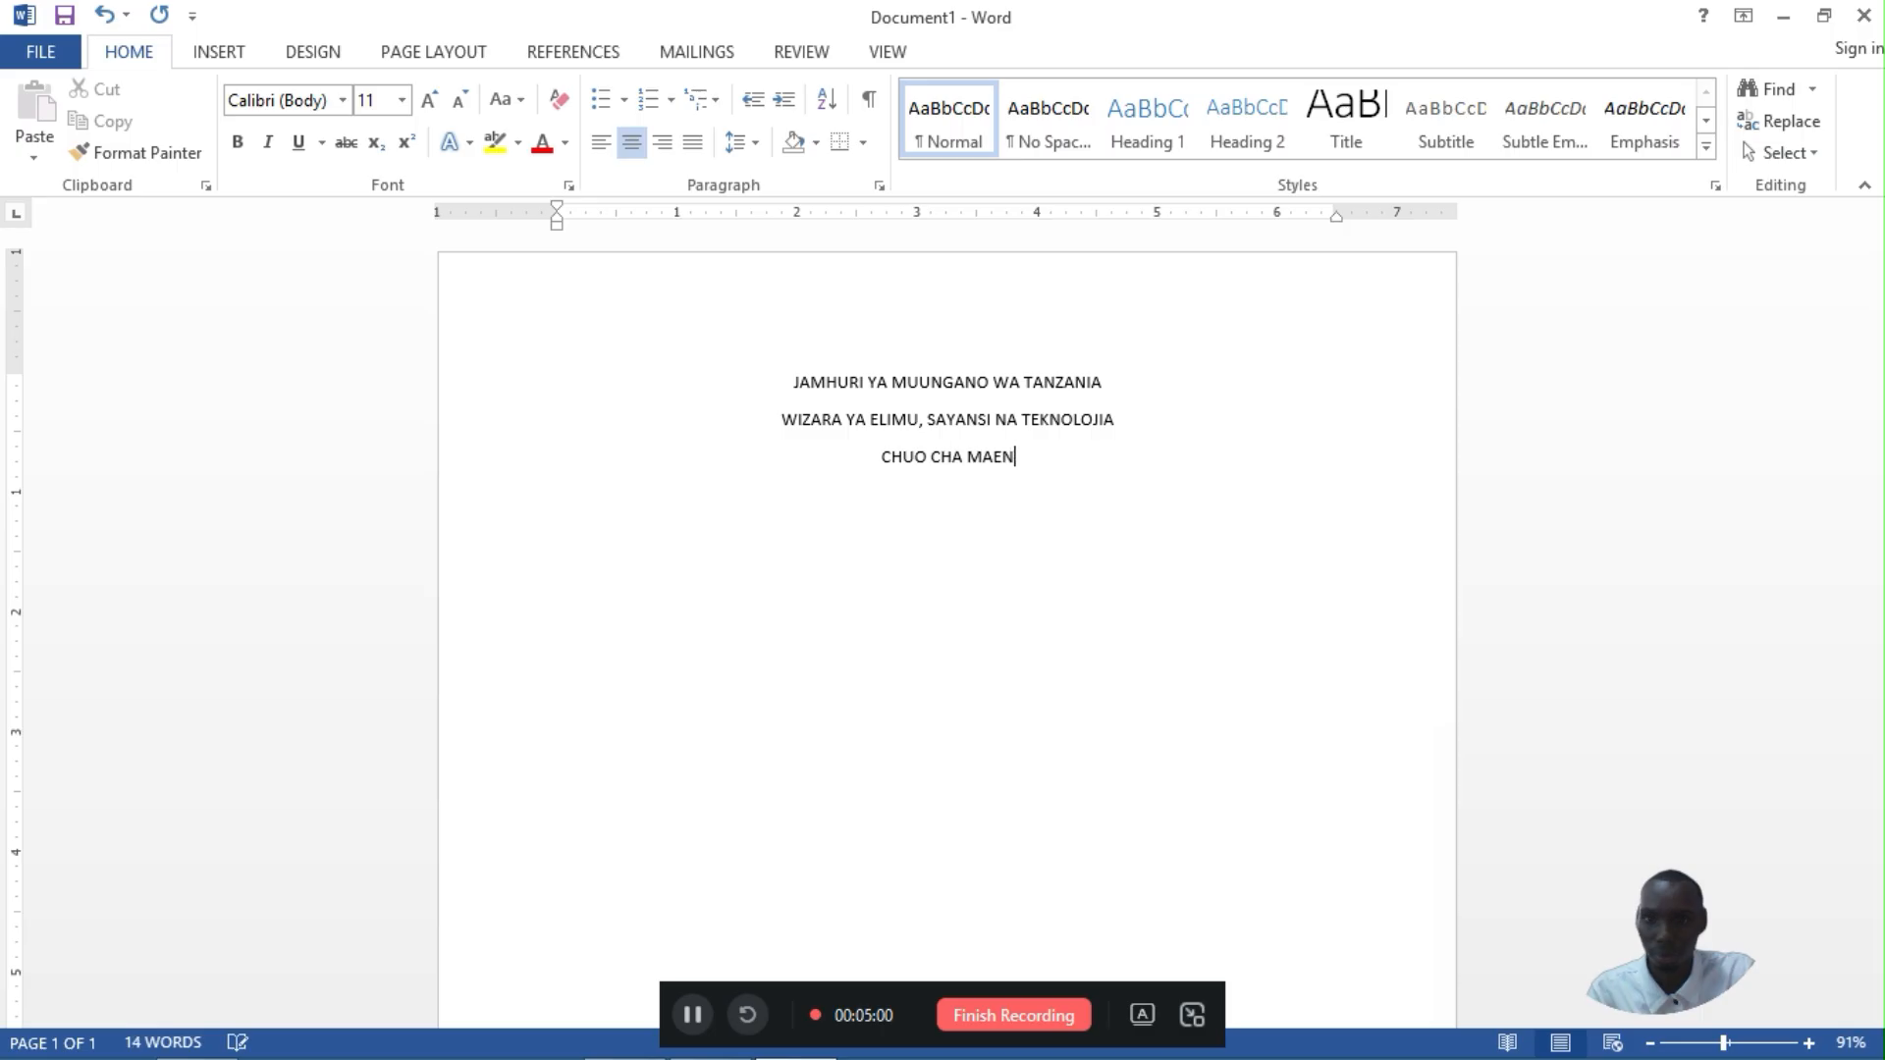
pyautogui.write('EDEL')
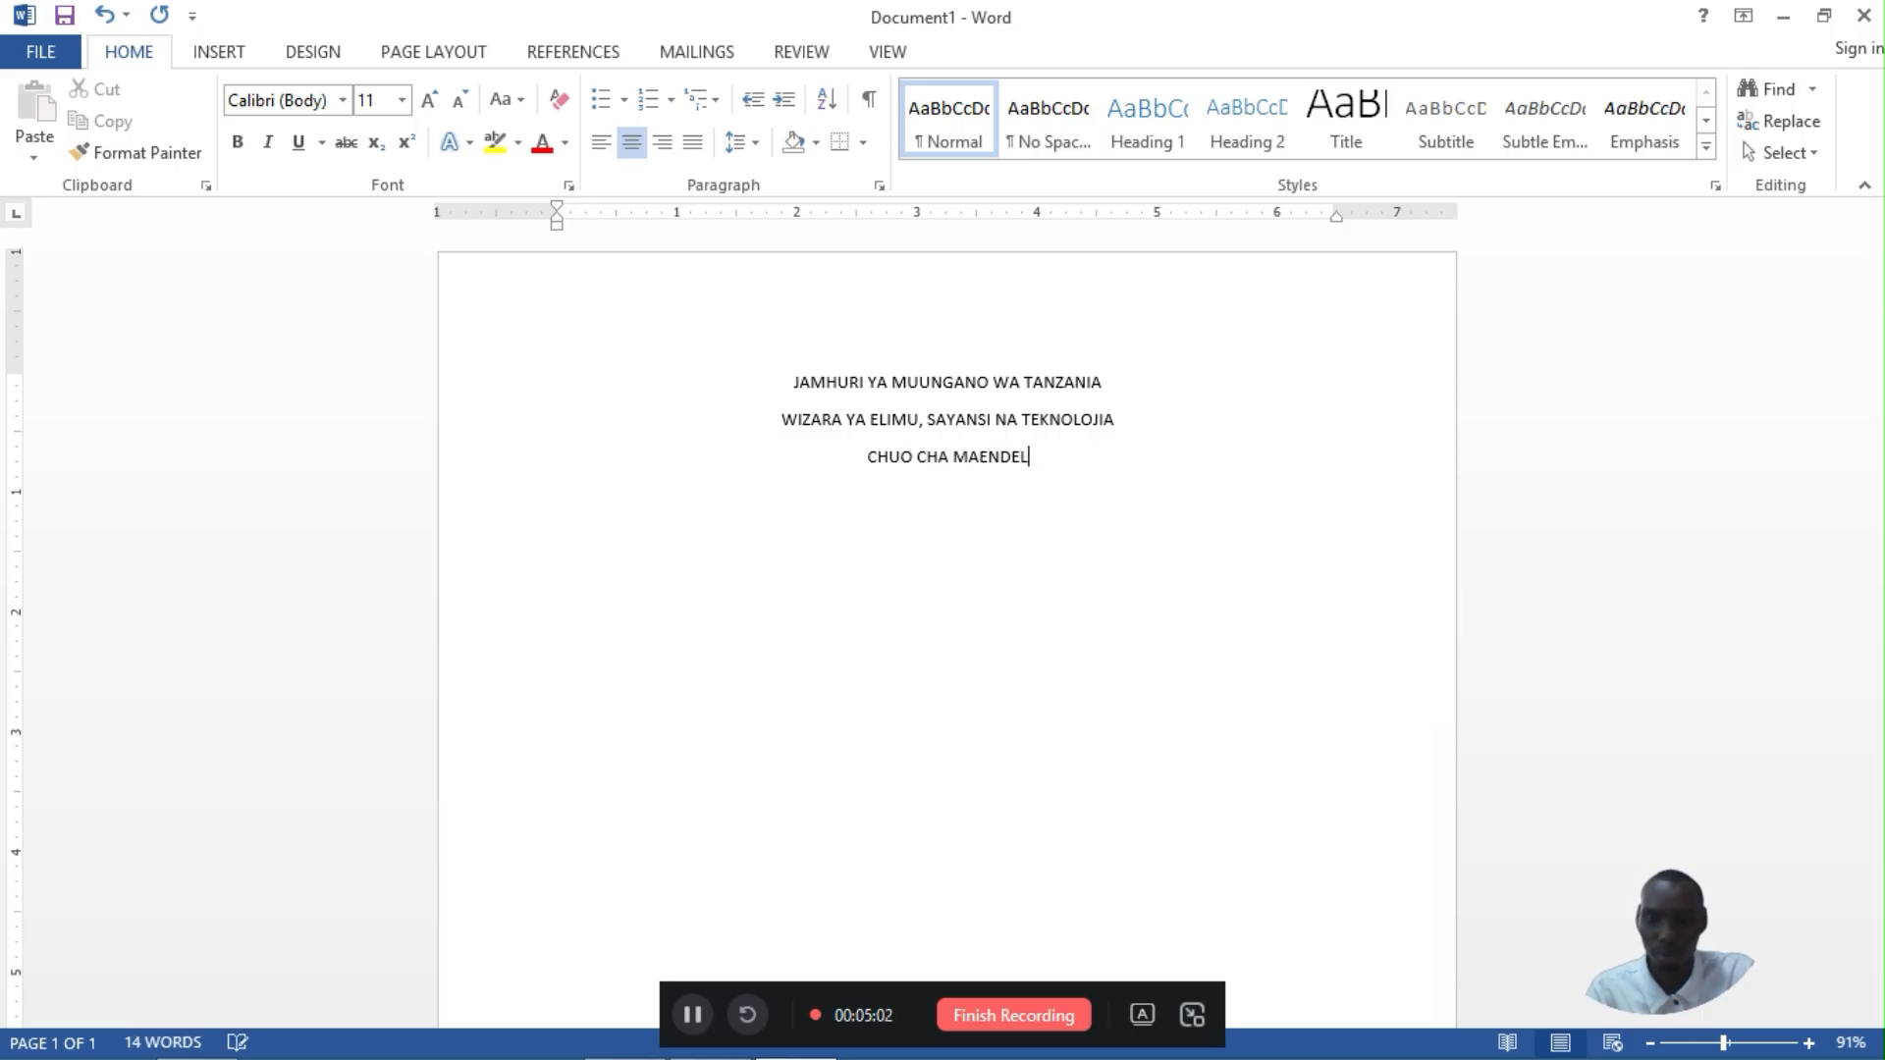
pyautogui.write('EO YA WANA')
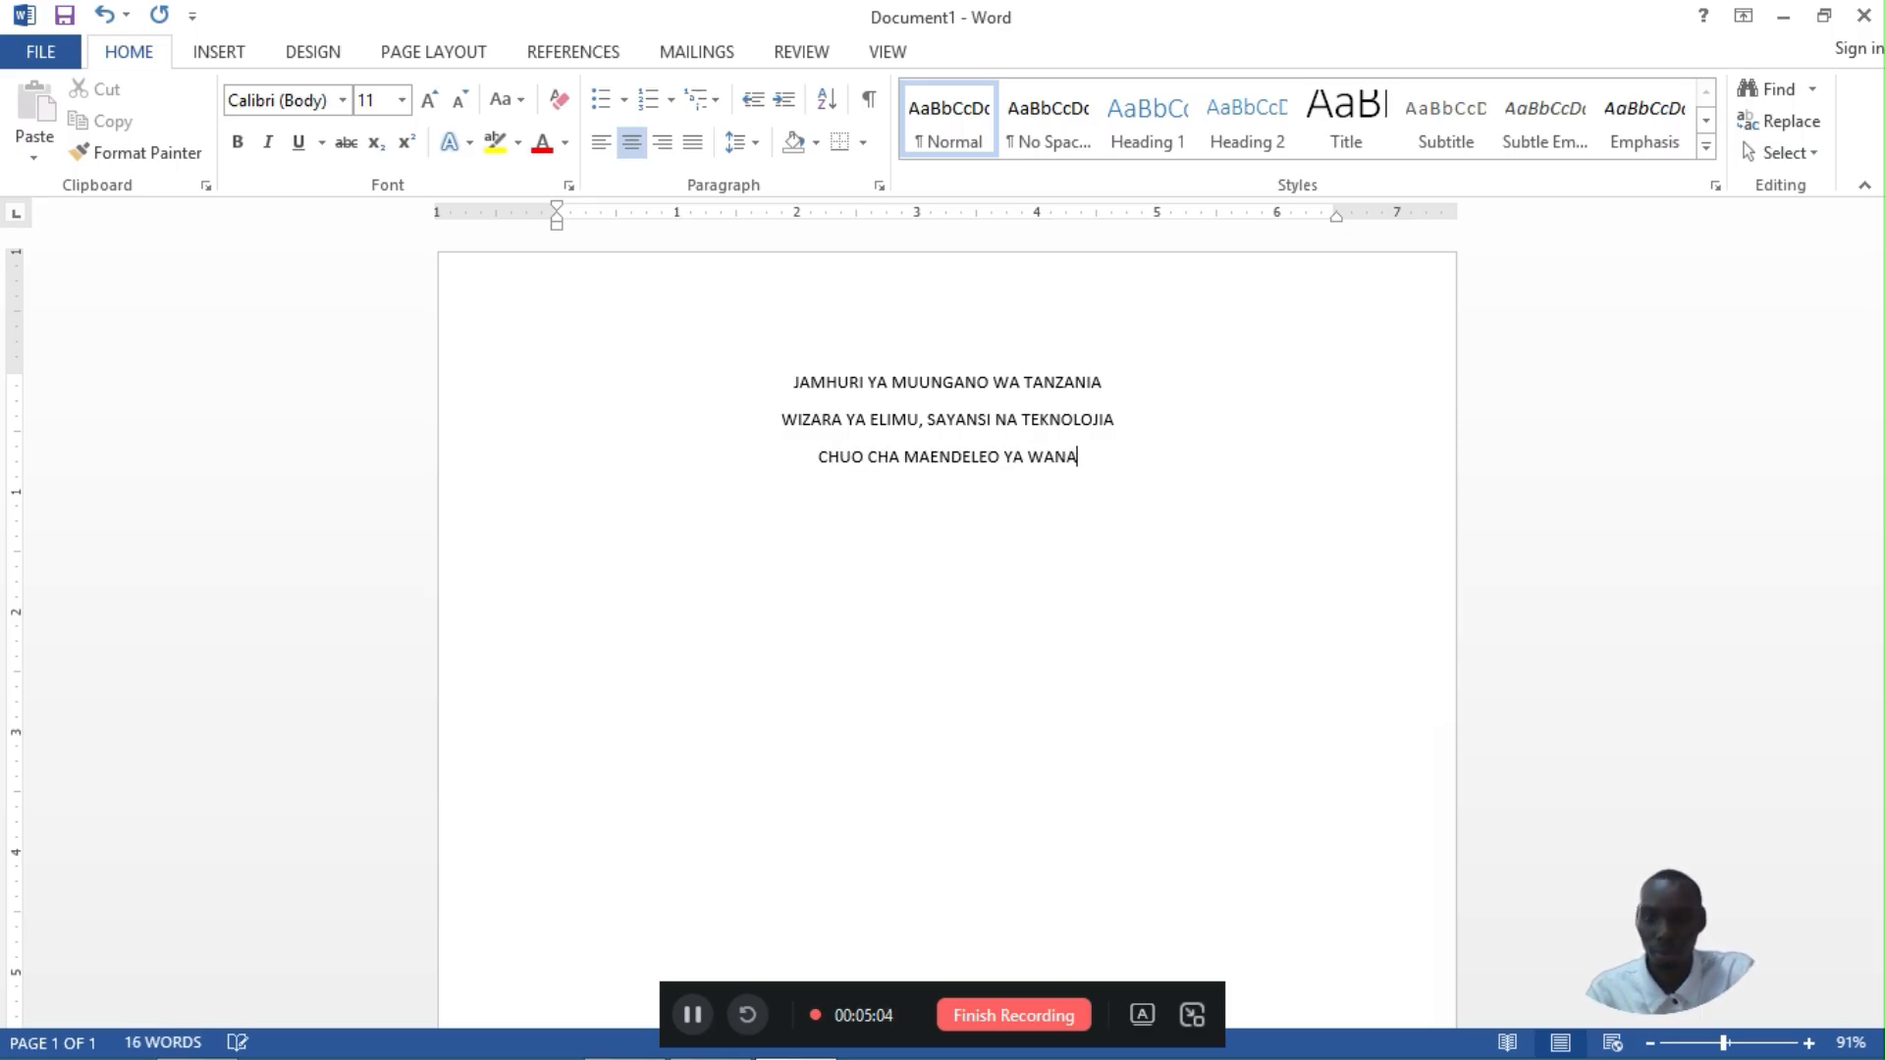
pyautogui.write('NCHI')
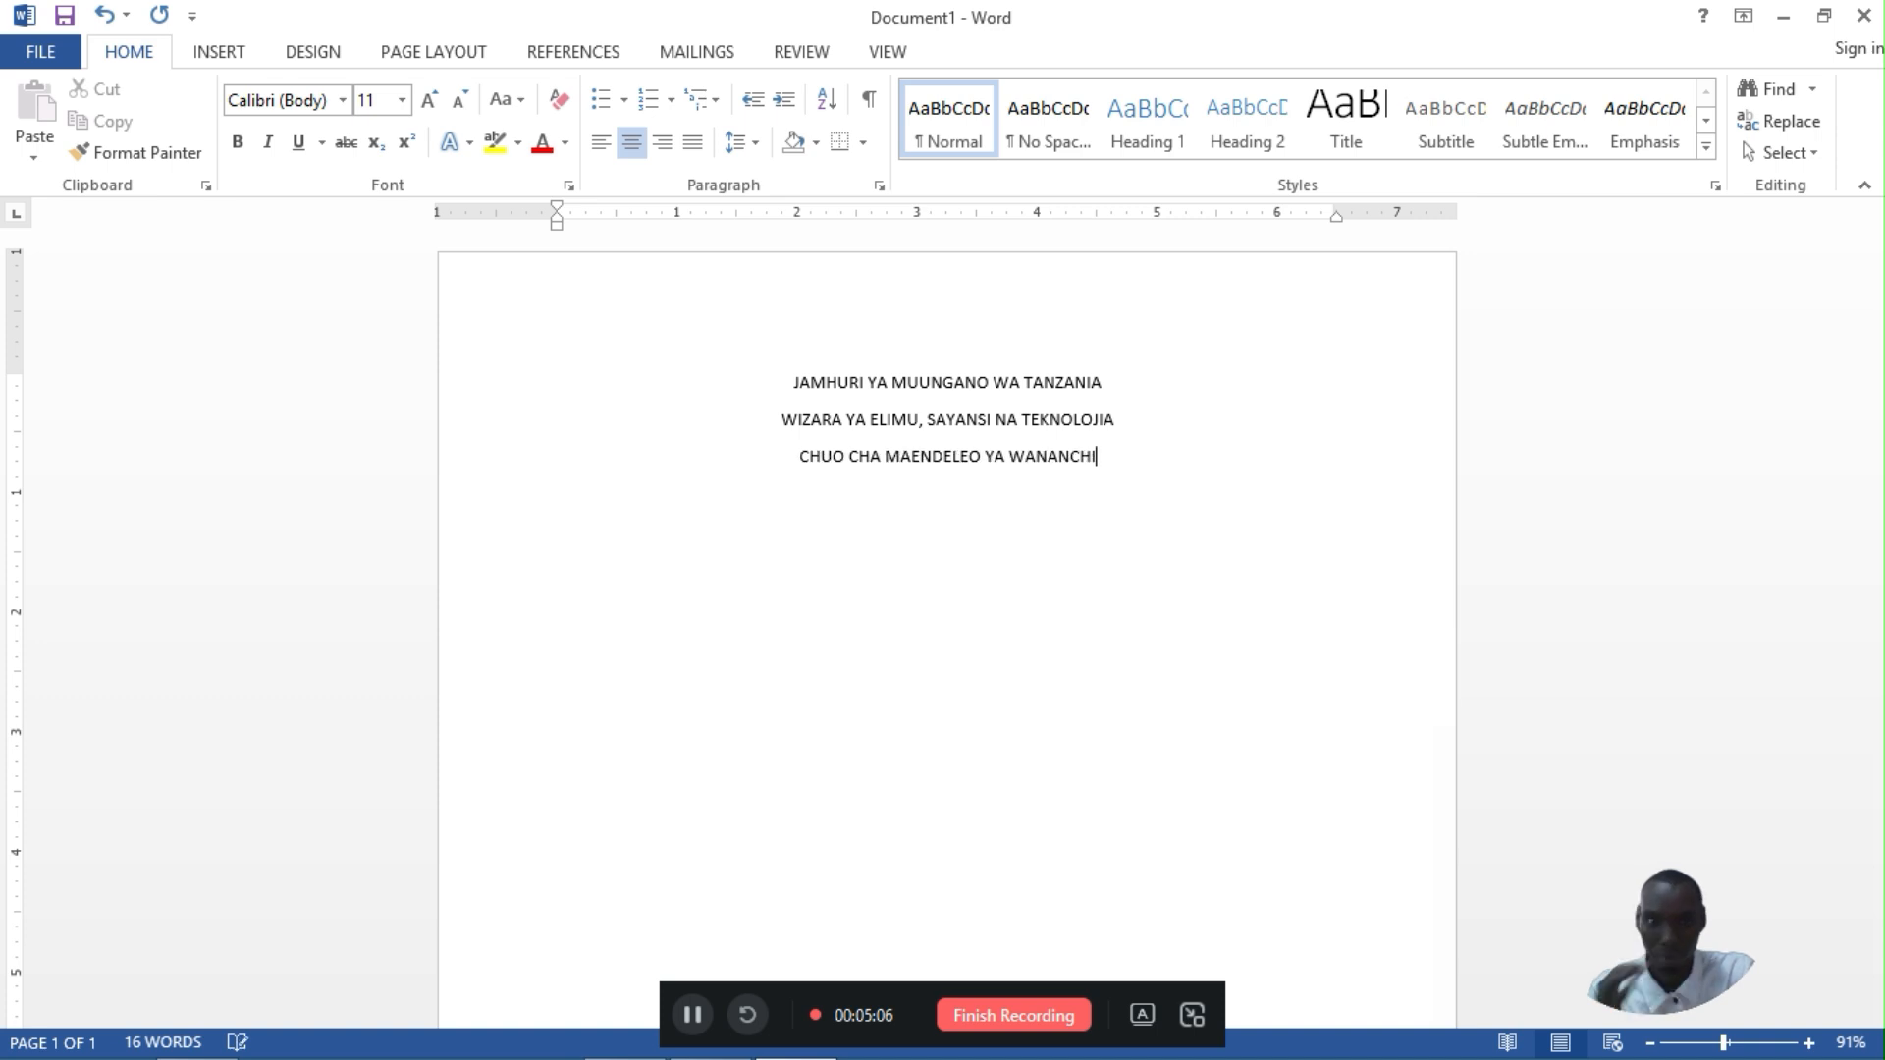
pyautogui.write(' HANDENI')
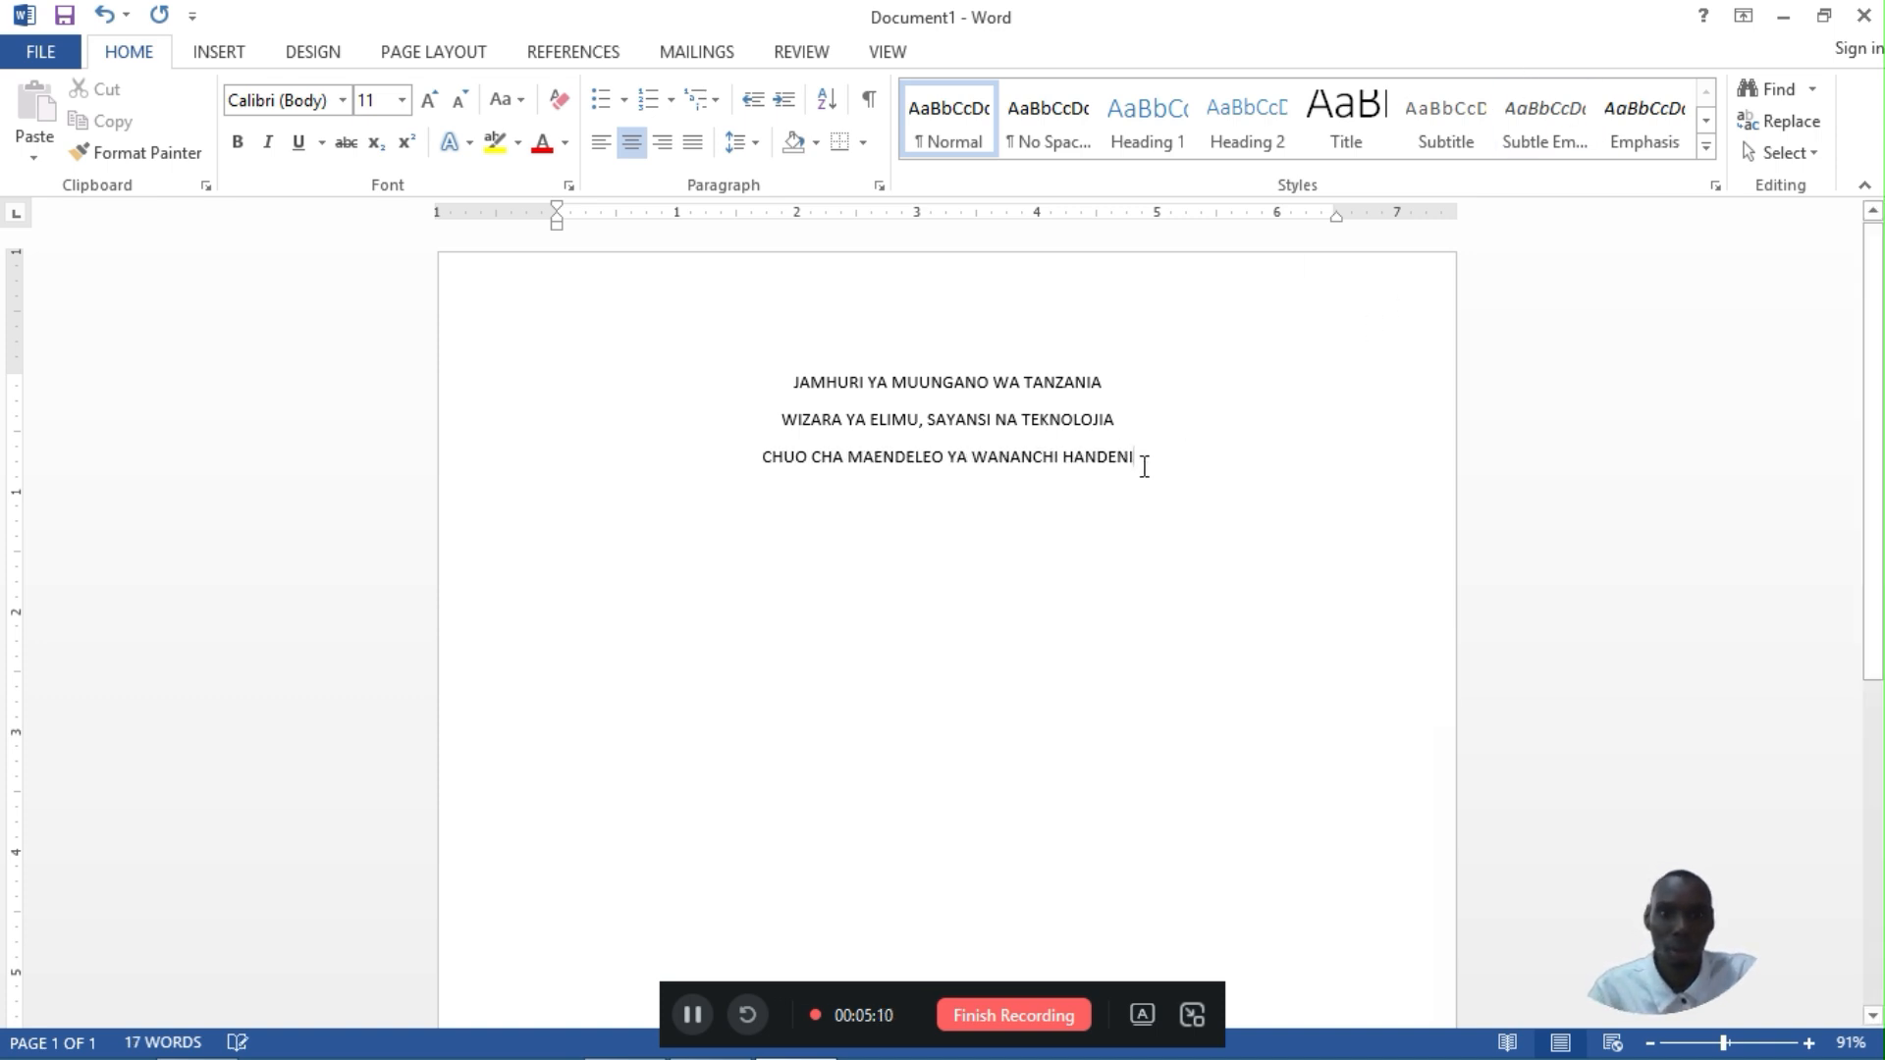
# Format all three heading lines in Times New Roman at font size 16 and deselect the text.
pyautogui.hotkey('ctrl', 'a')
pyautogui.click(304, 102)
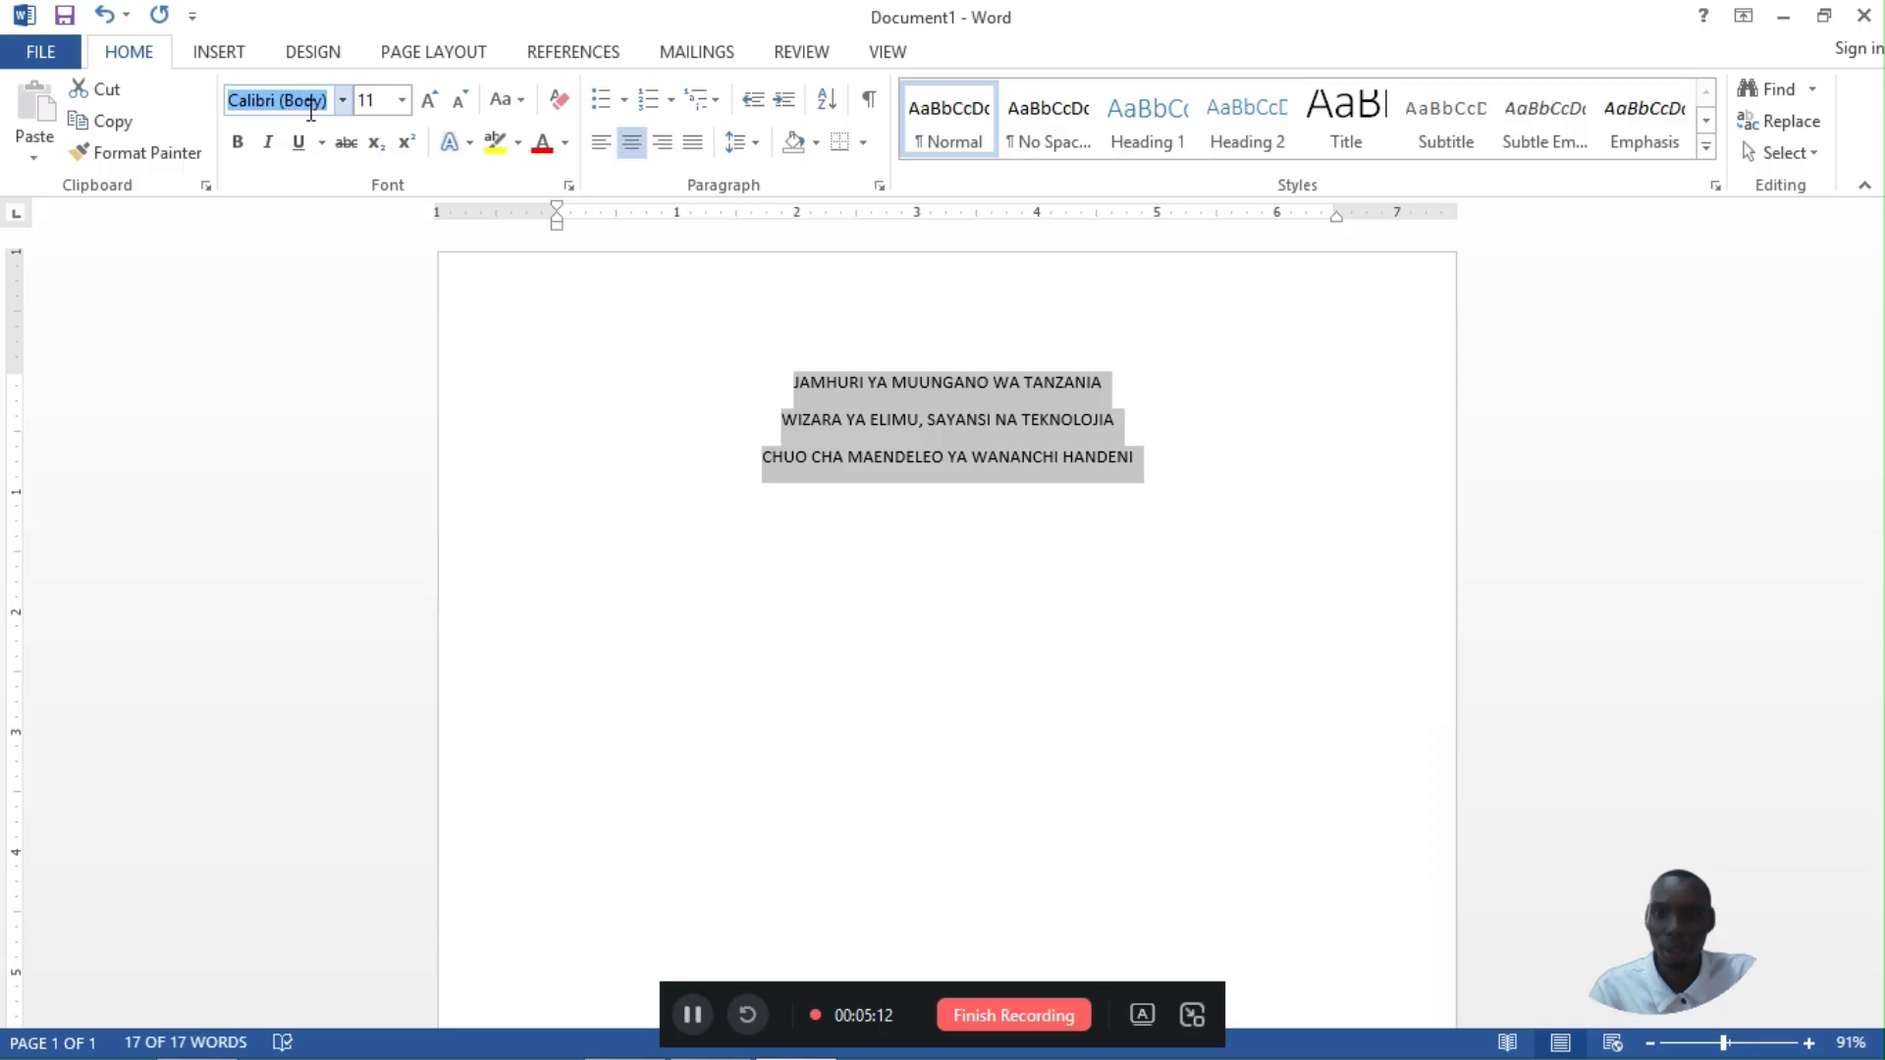
pyautogui.write('T')
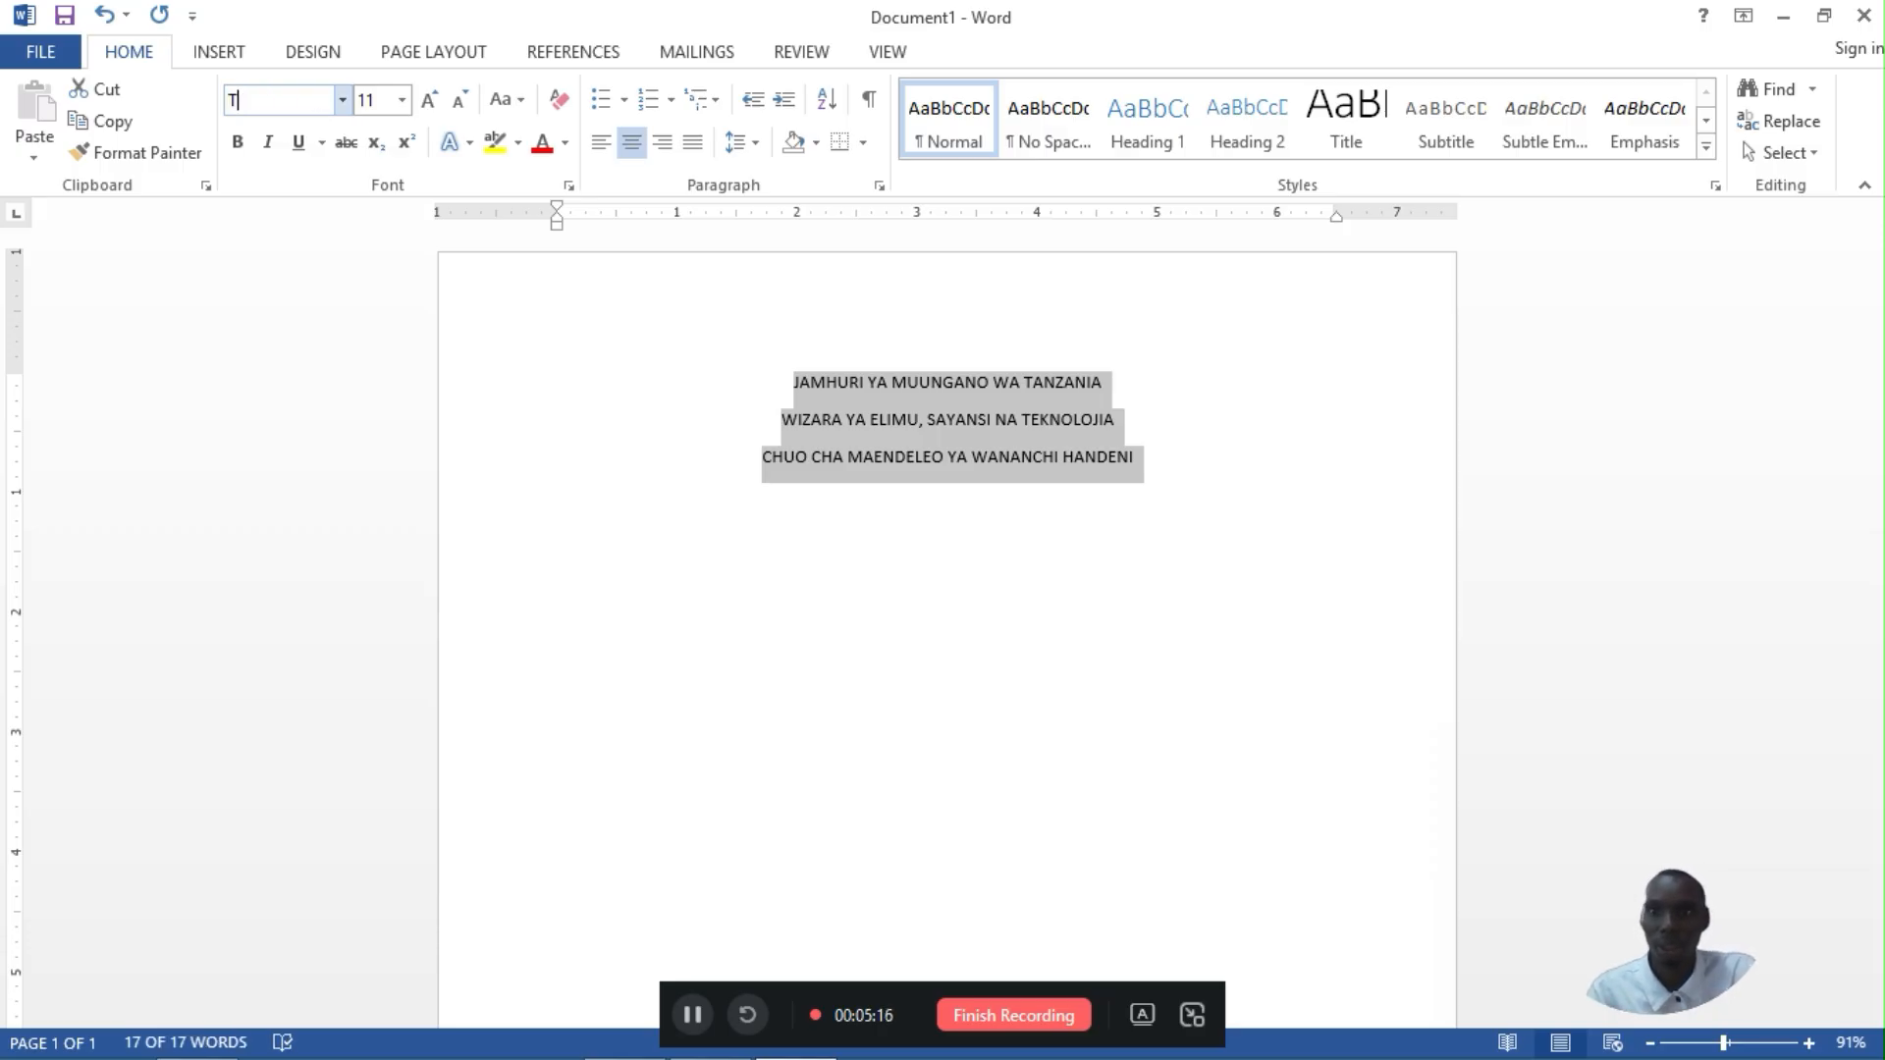
pyautogui.write('Mimes New Ro')
pyautogui.press('Return')
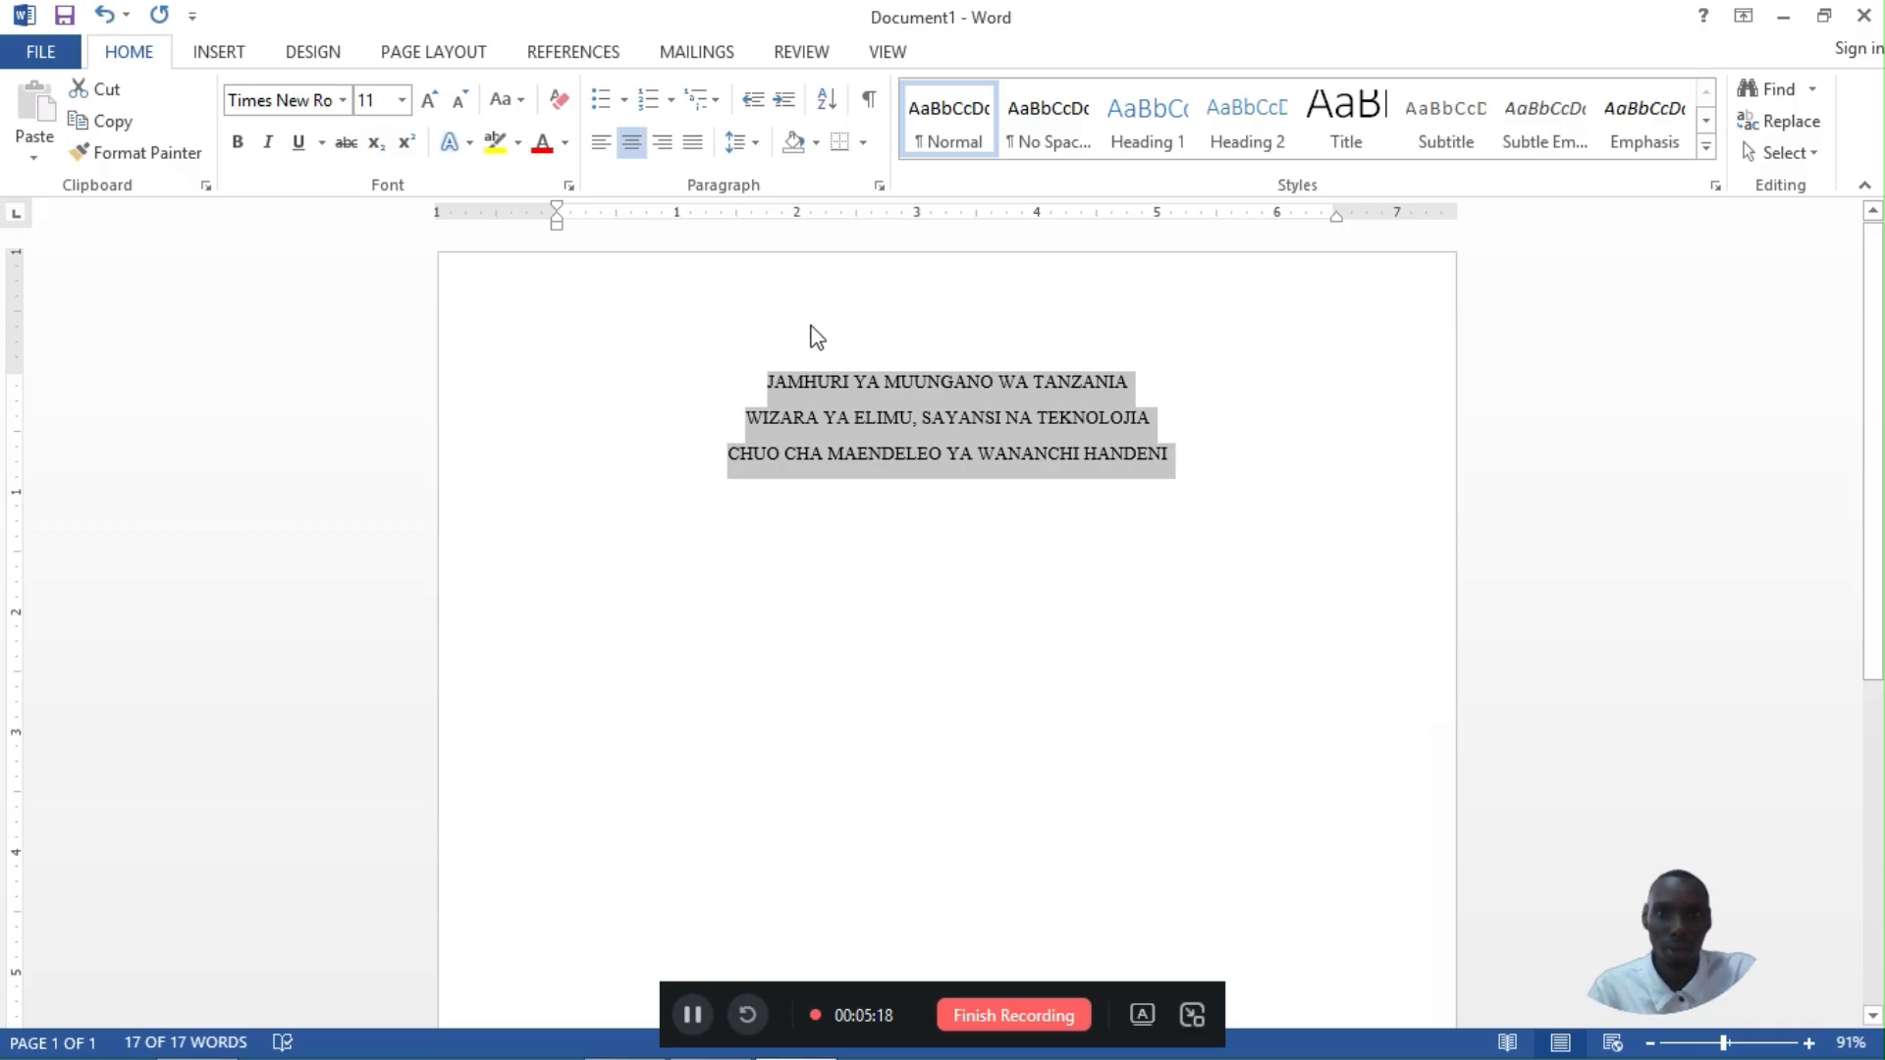
pyautogui.hotkey('ctrl', 'shift', '.')
pyautogui.hotkey('ctrl', 'shift', '.')
pyautogui.hotkey('ctrl', 'shift', '.')
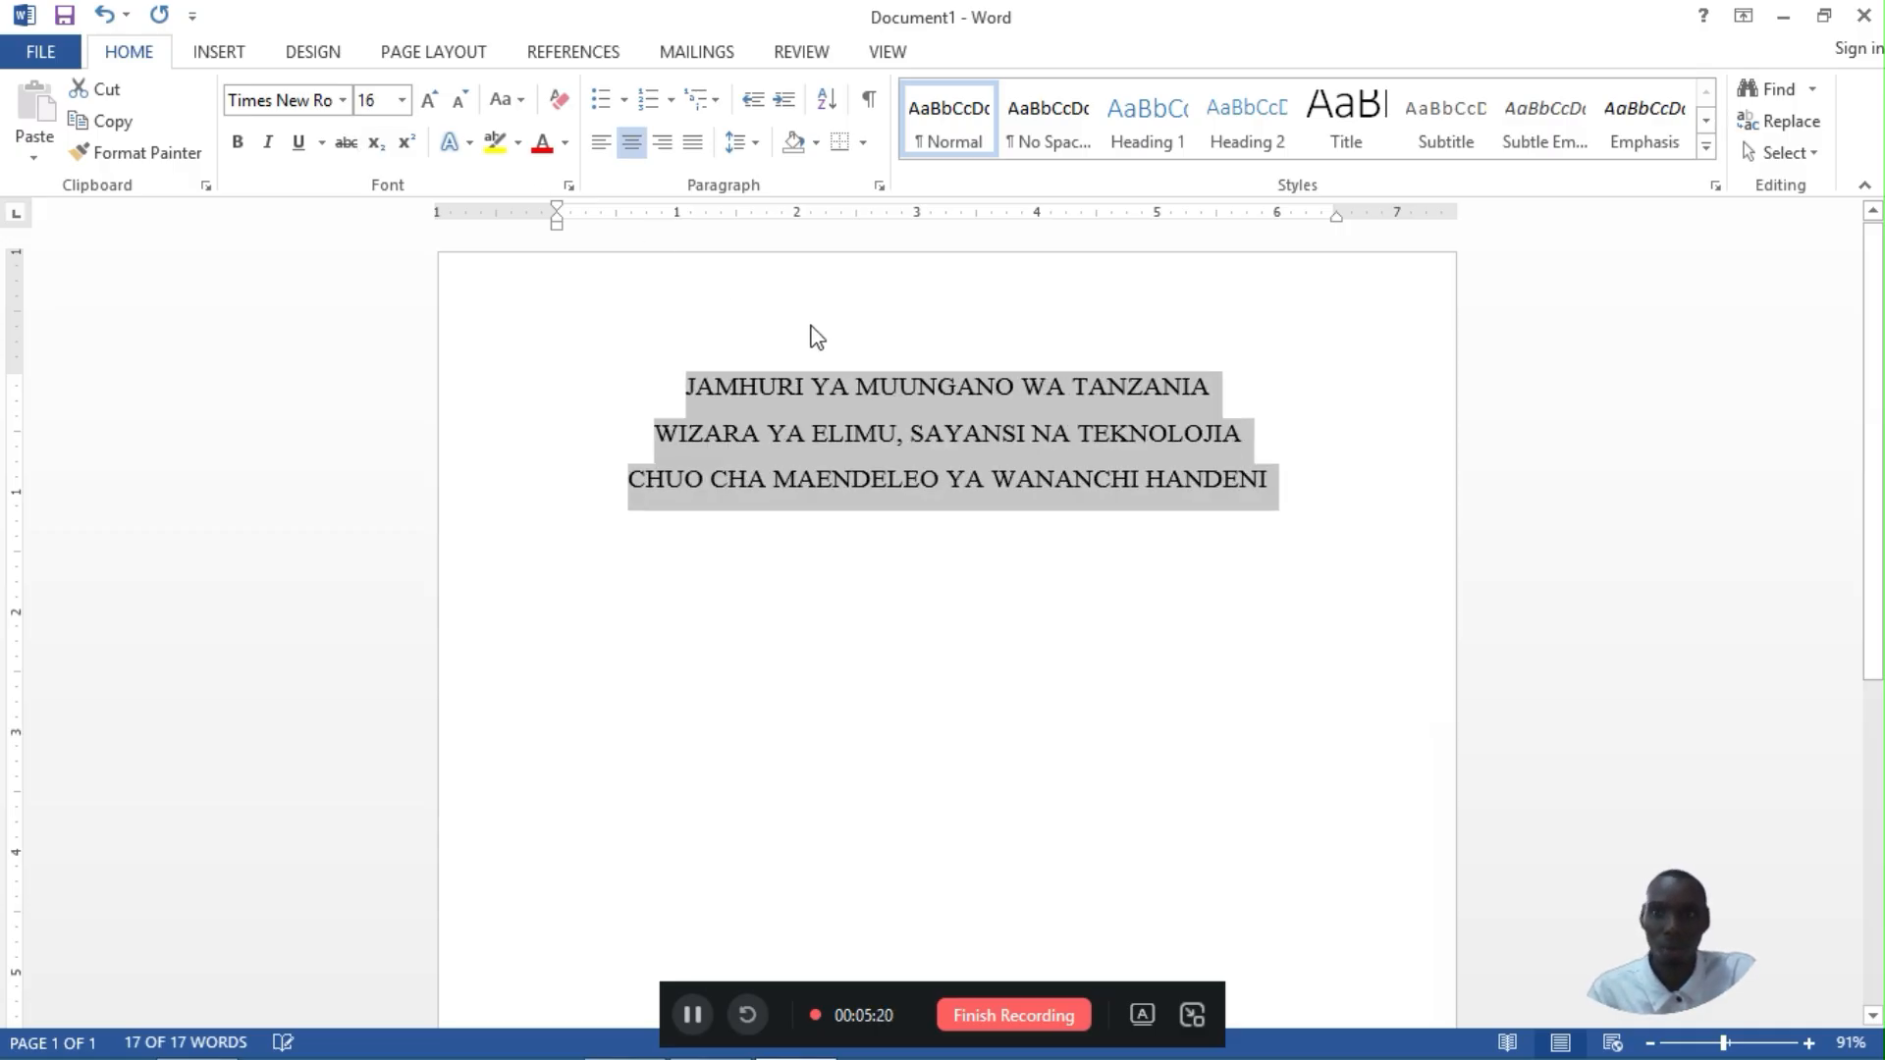
pyautogui.click(1220, 404)
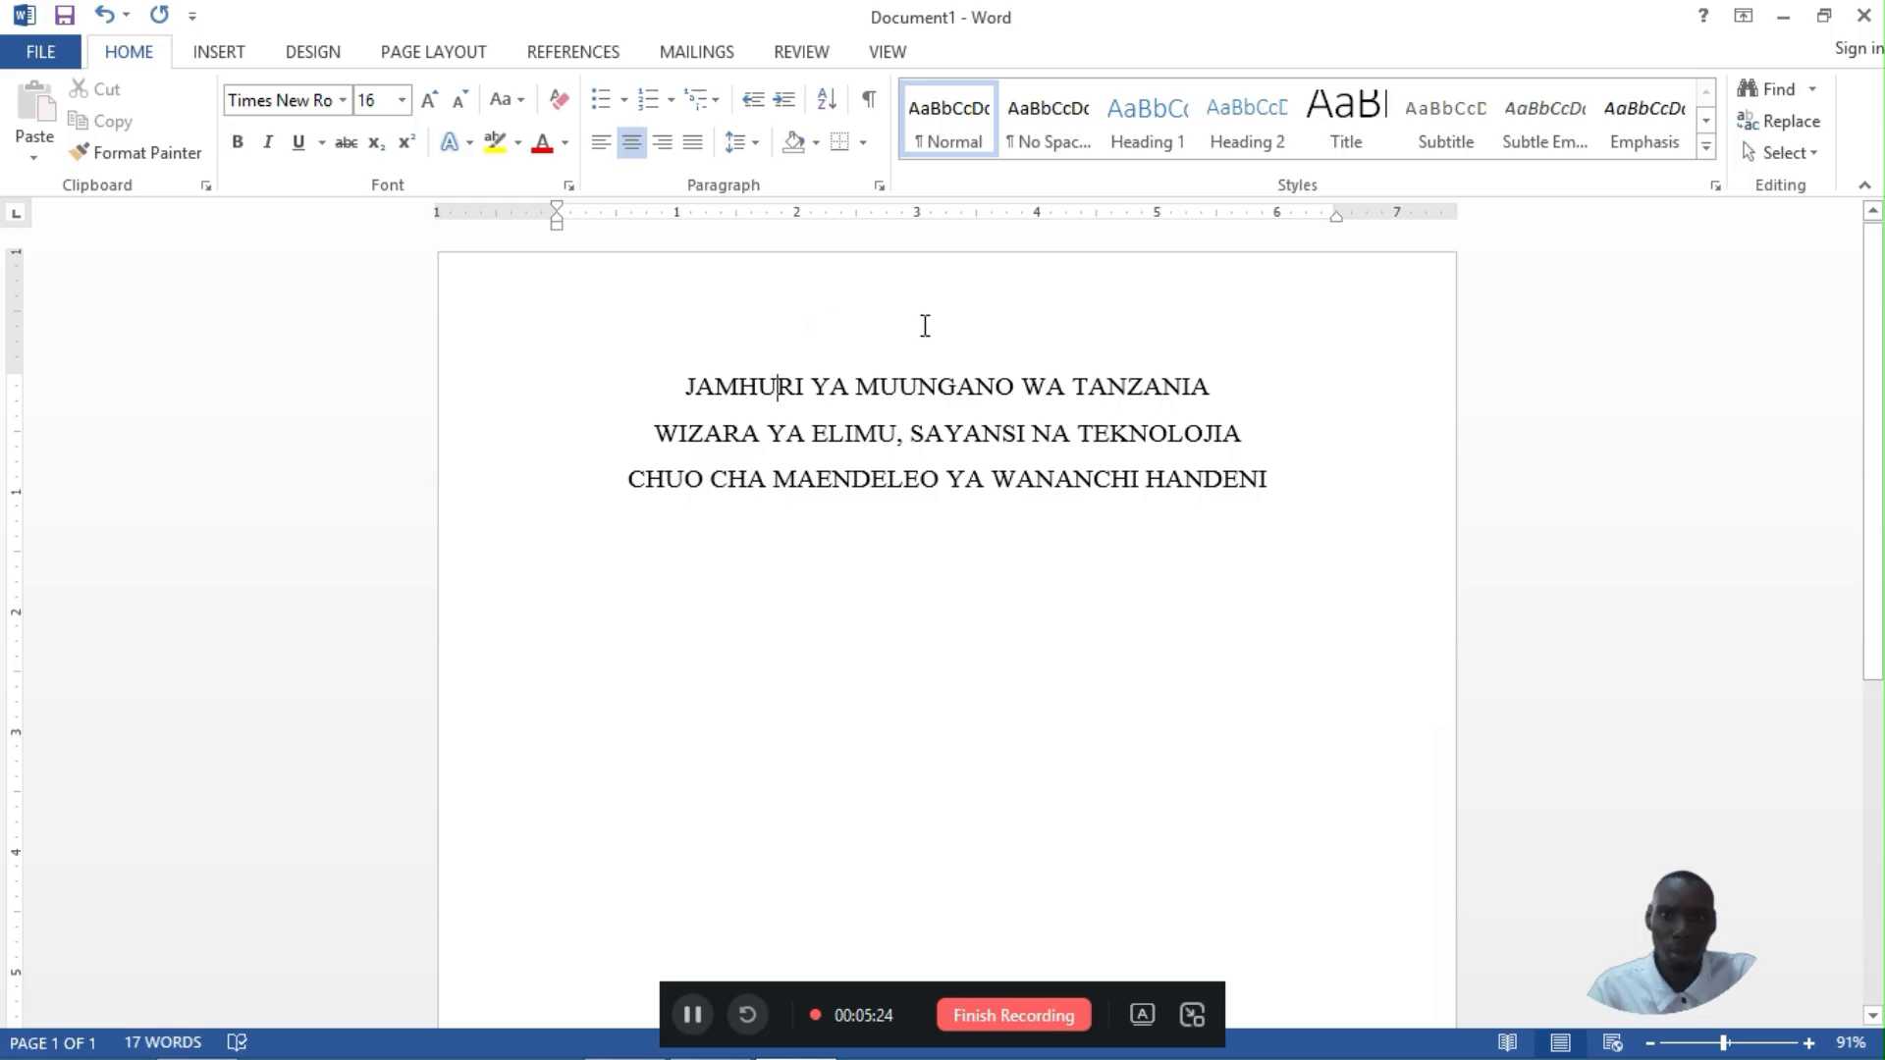
pyautogui.moveTo(1197, 361); pyautogui.dragTo(1214, 360)
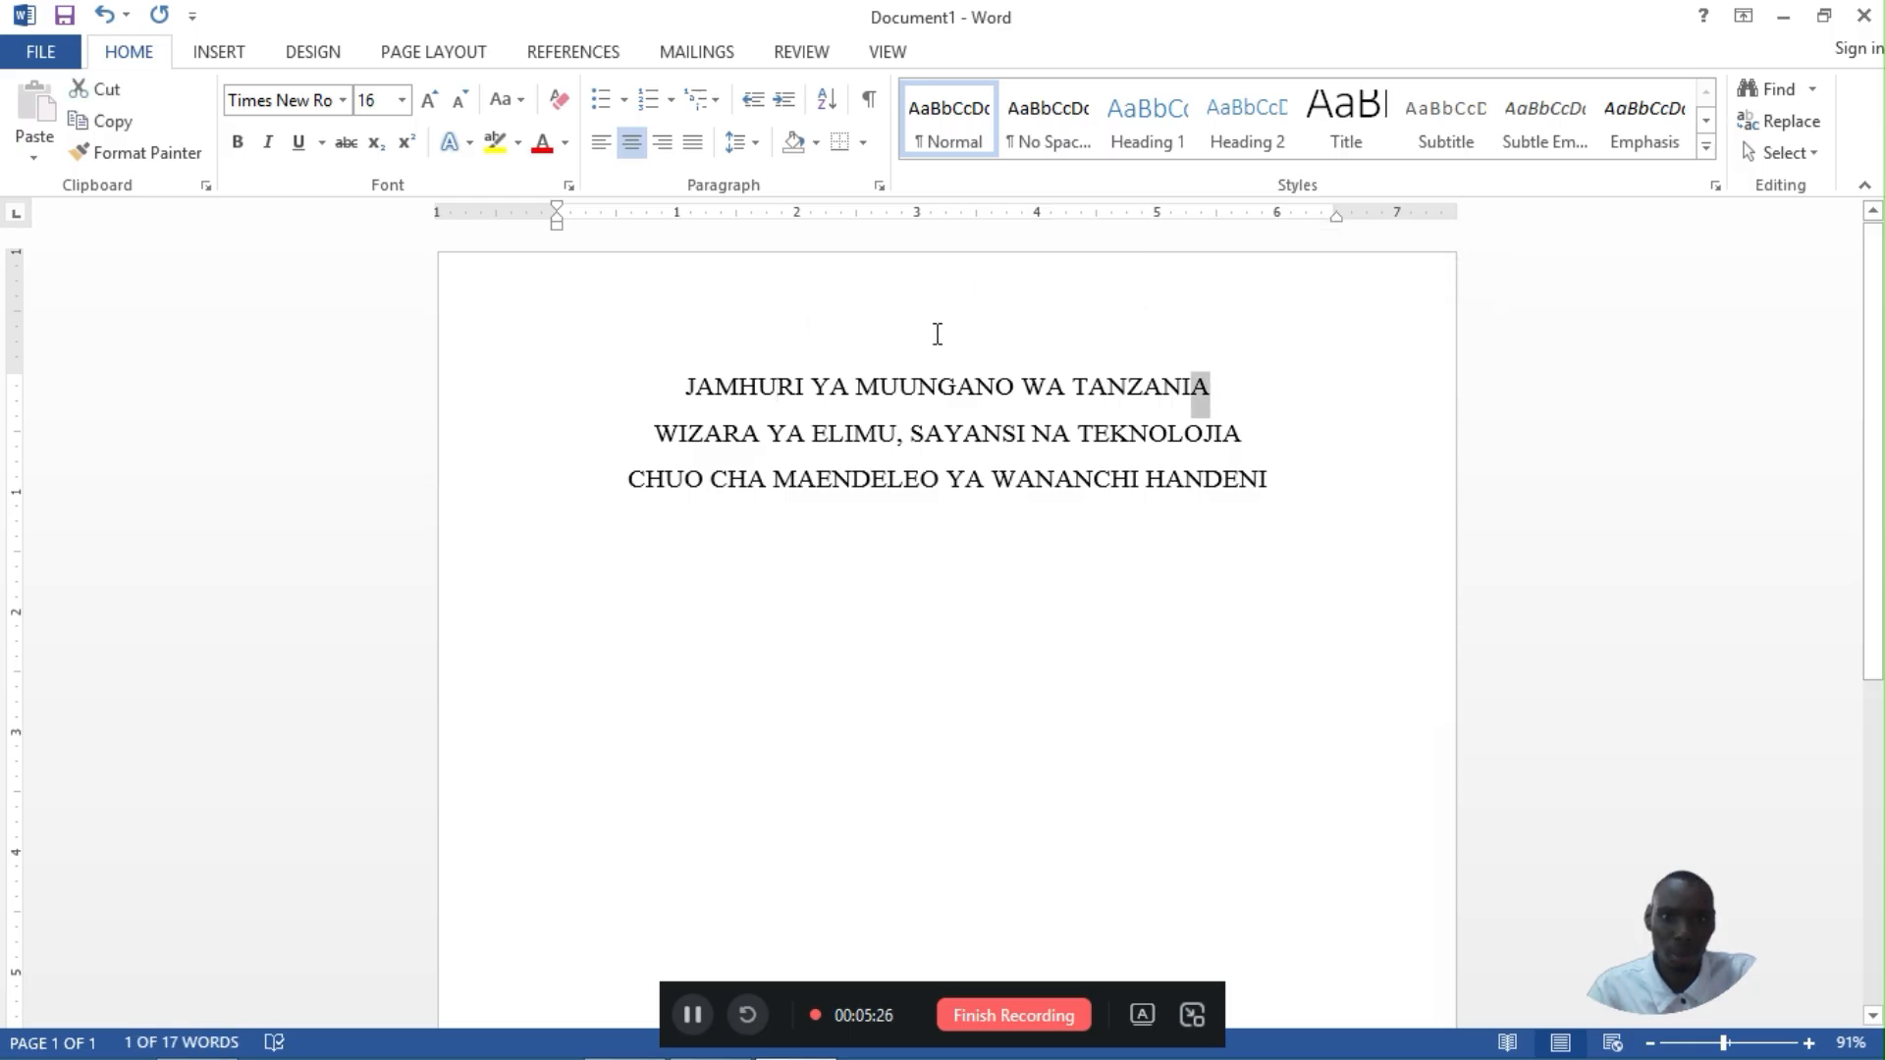
pyautogui.click(1212, 386)
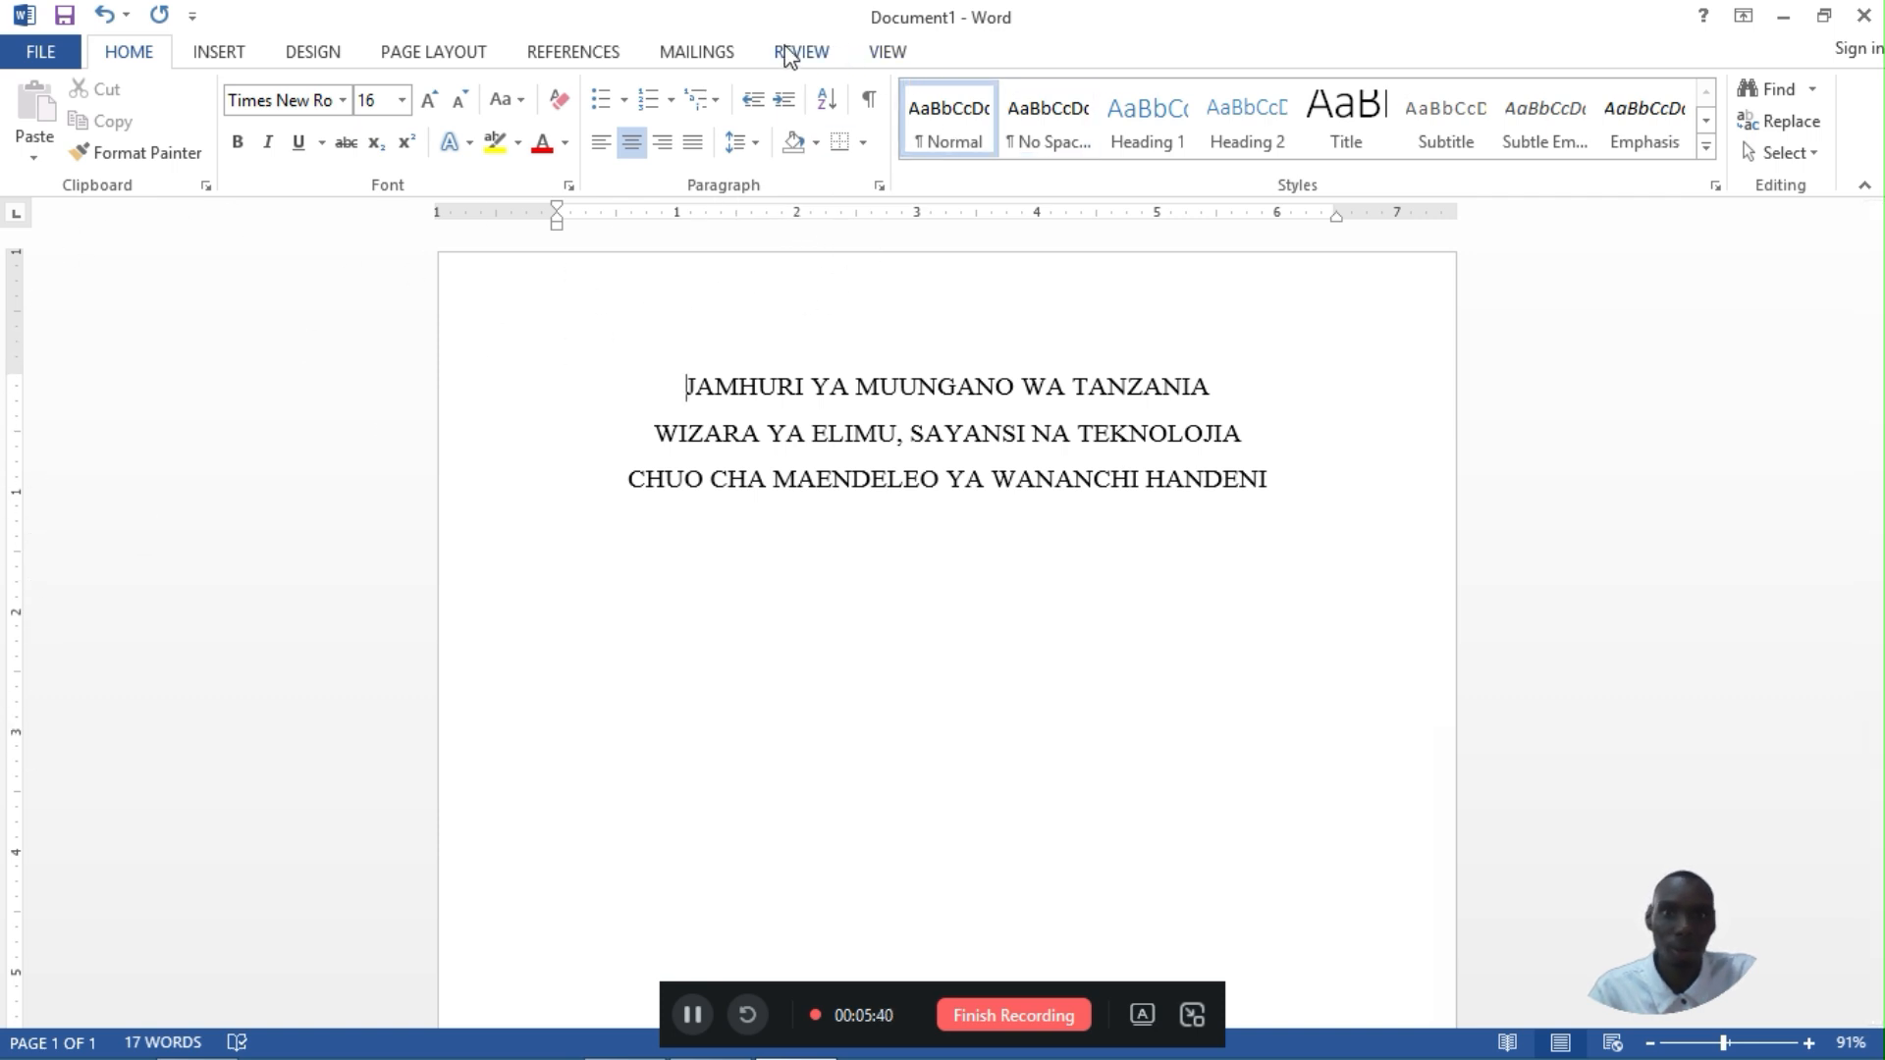
# Switch the ruler off and back on, and reduce the page's top margin to about 0.25 inch.
pyautogui.click(886, 56)
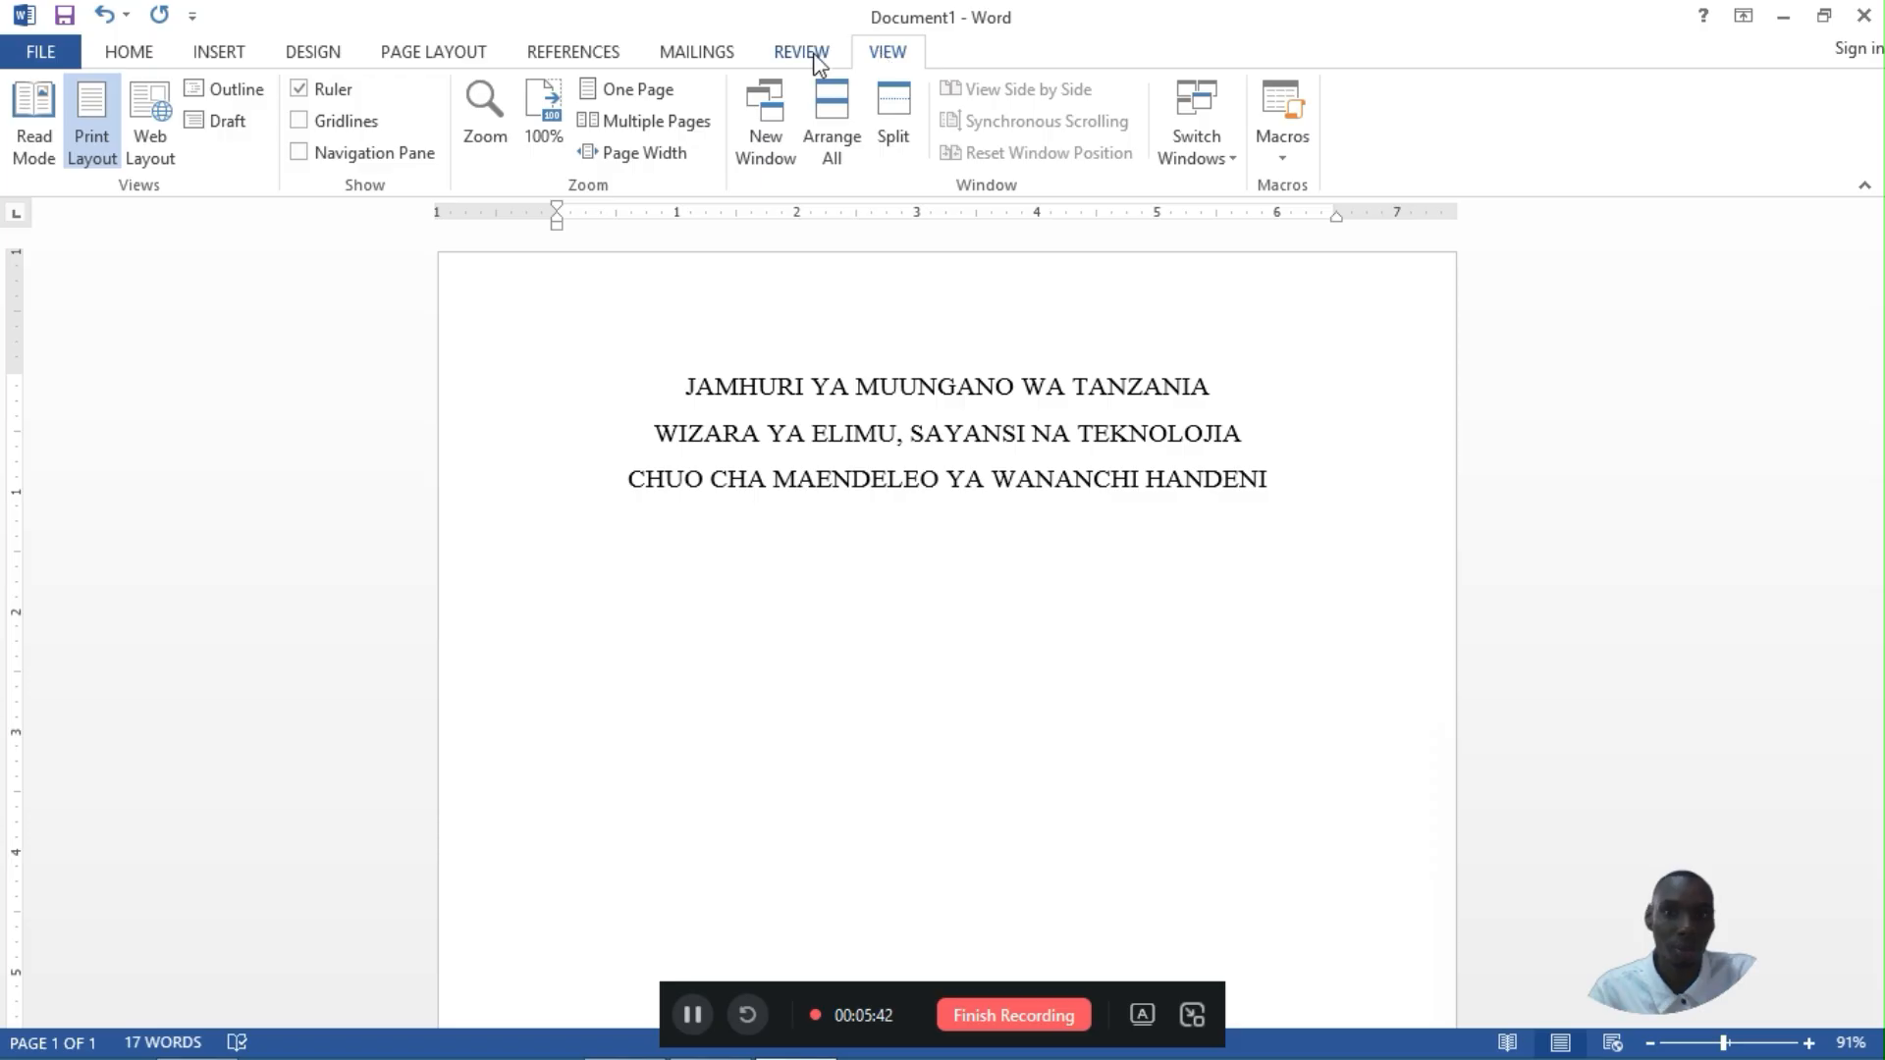
pyautogui.click(300, 91)
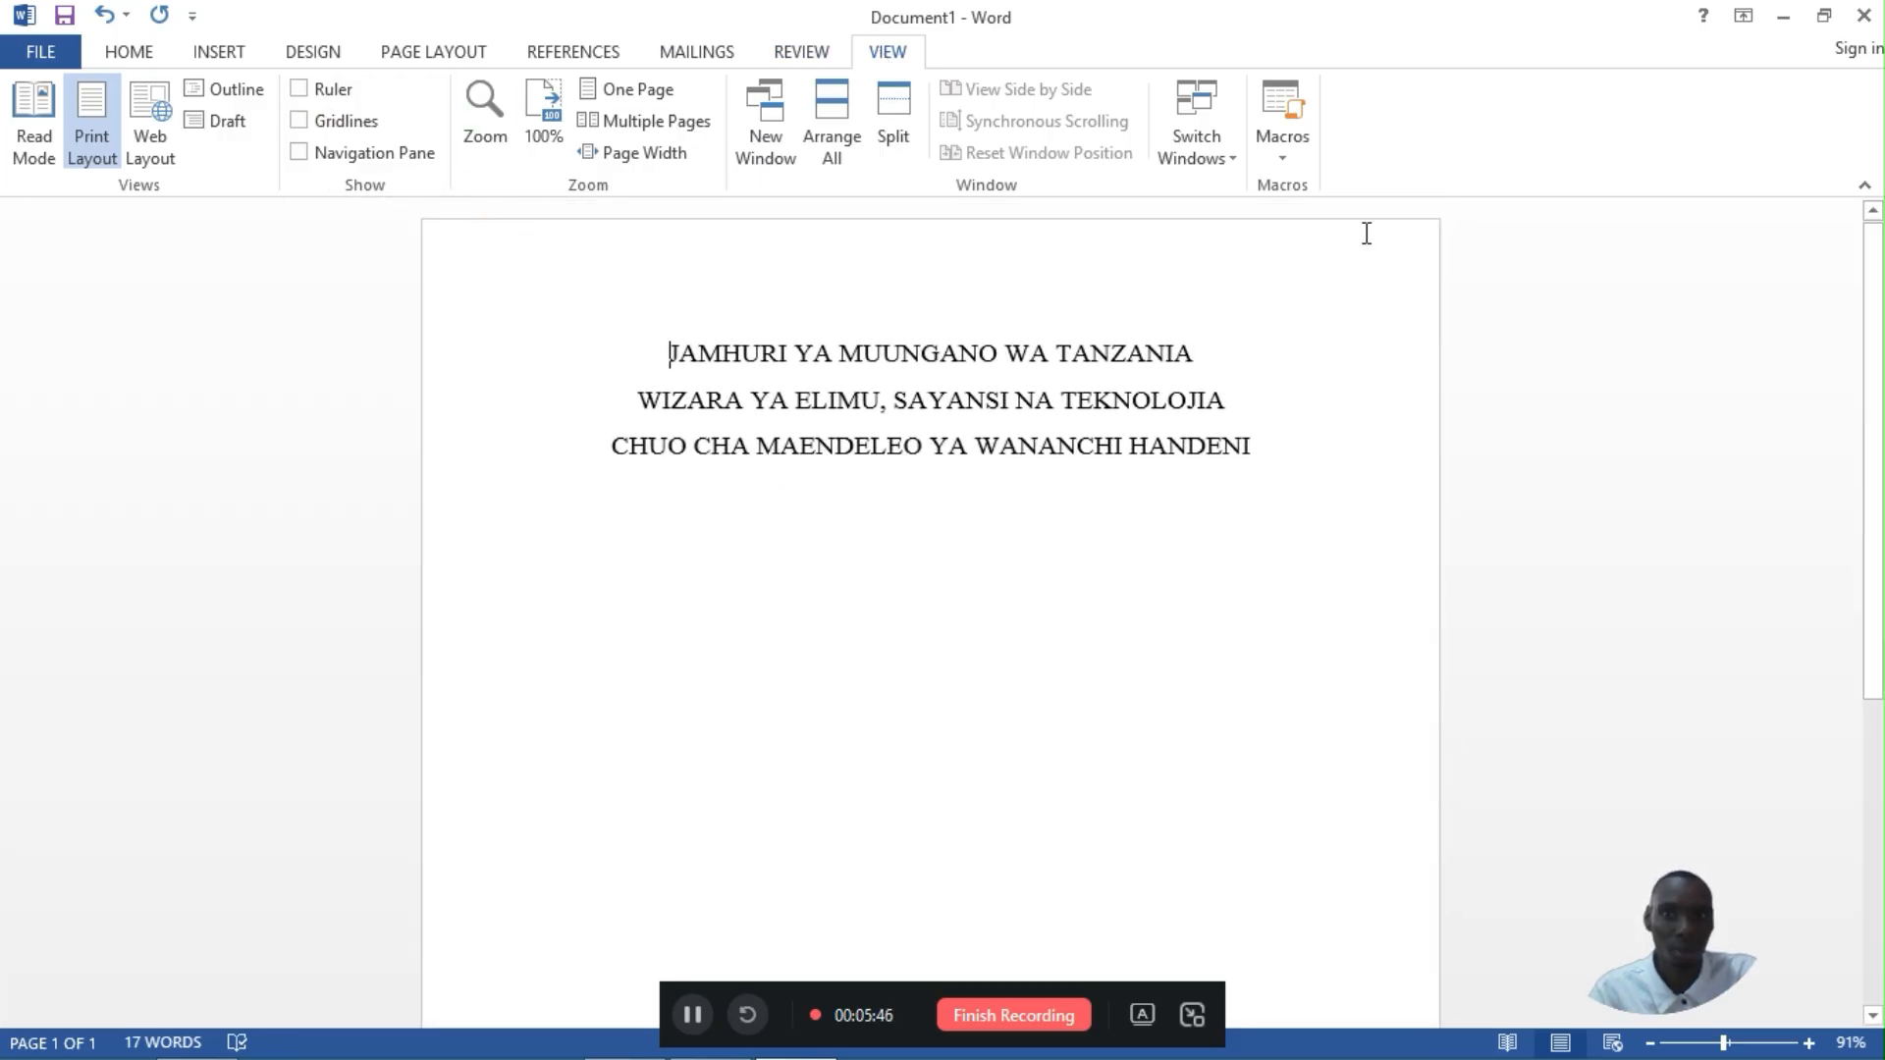
pyautogui.click(299, 90)
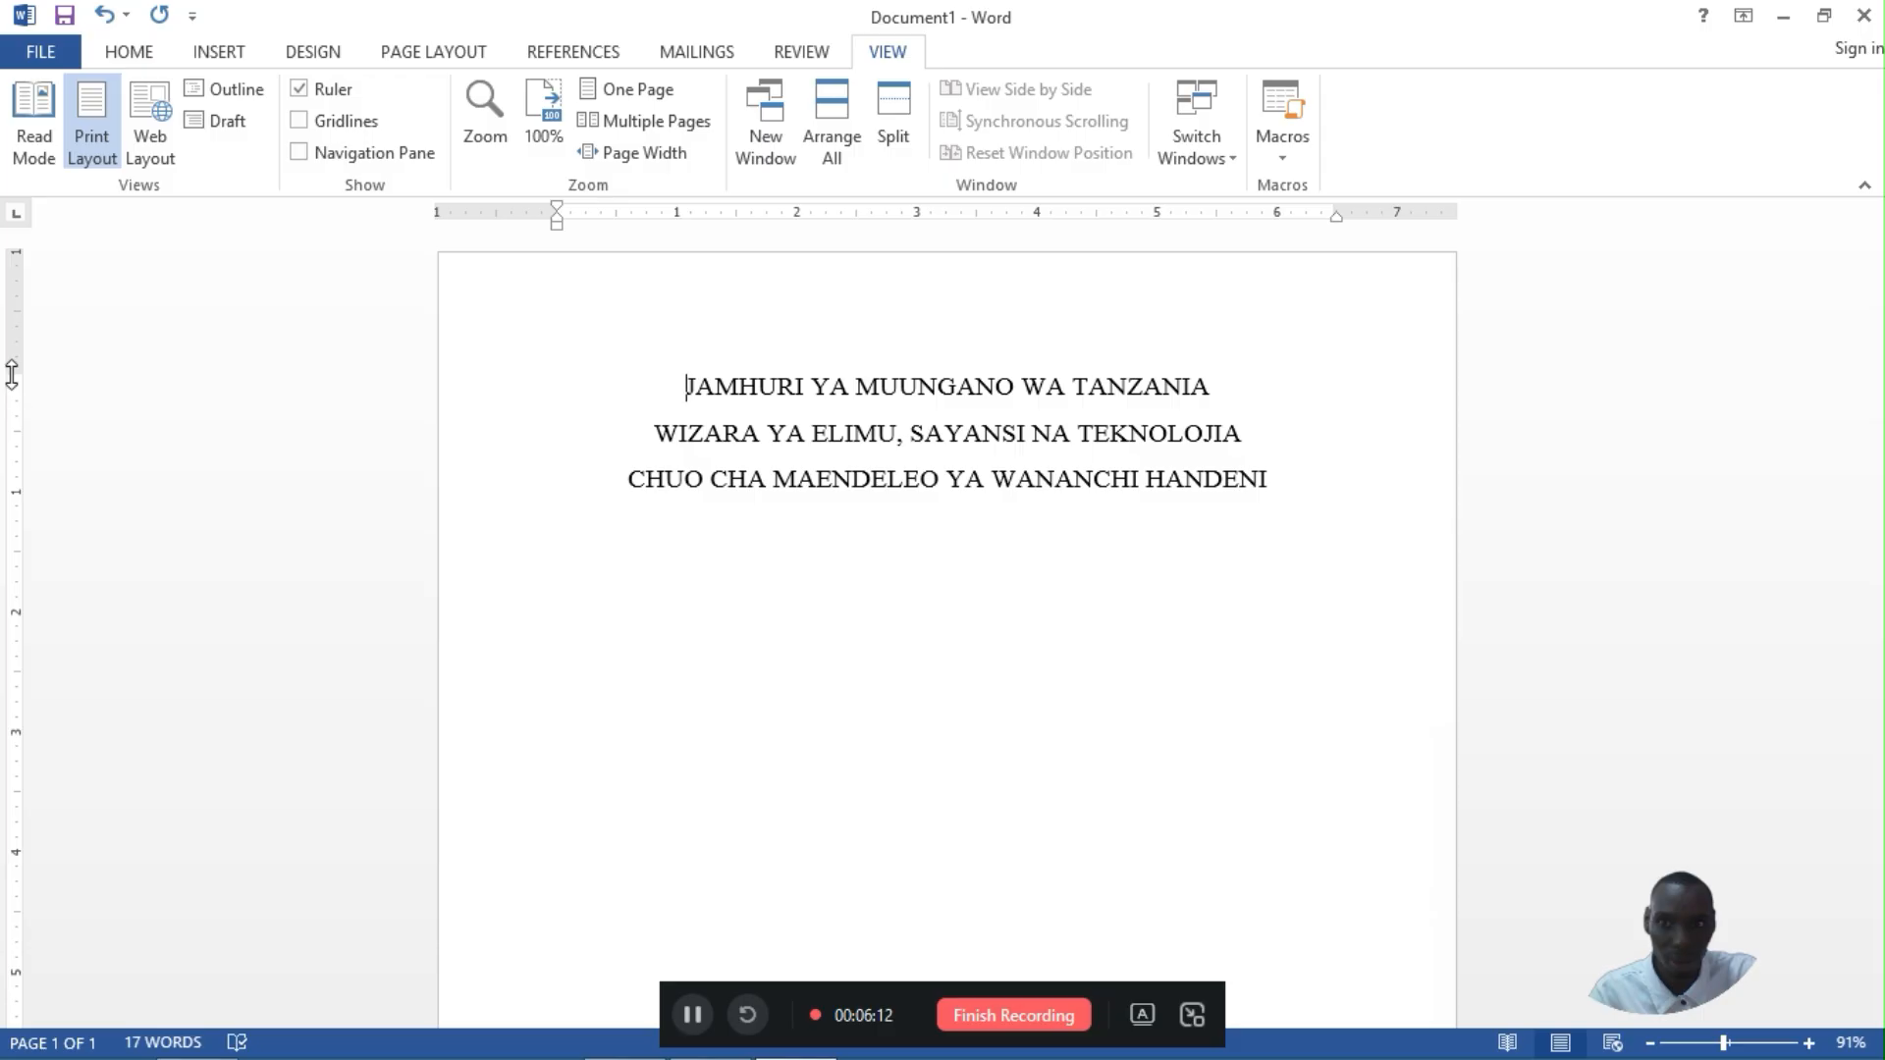
pyautogui.moveTo(12, 373); pyautogui.dragTo(19, 285)
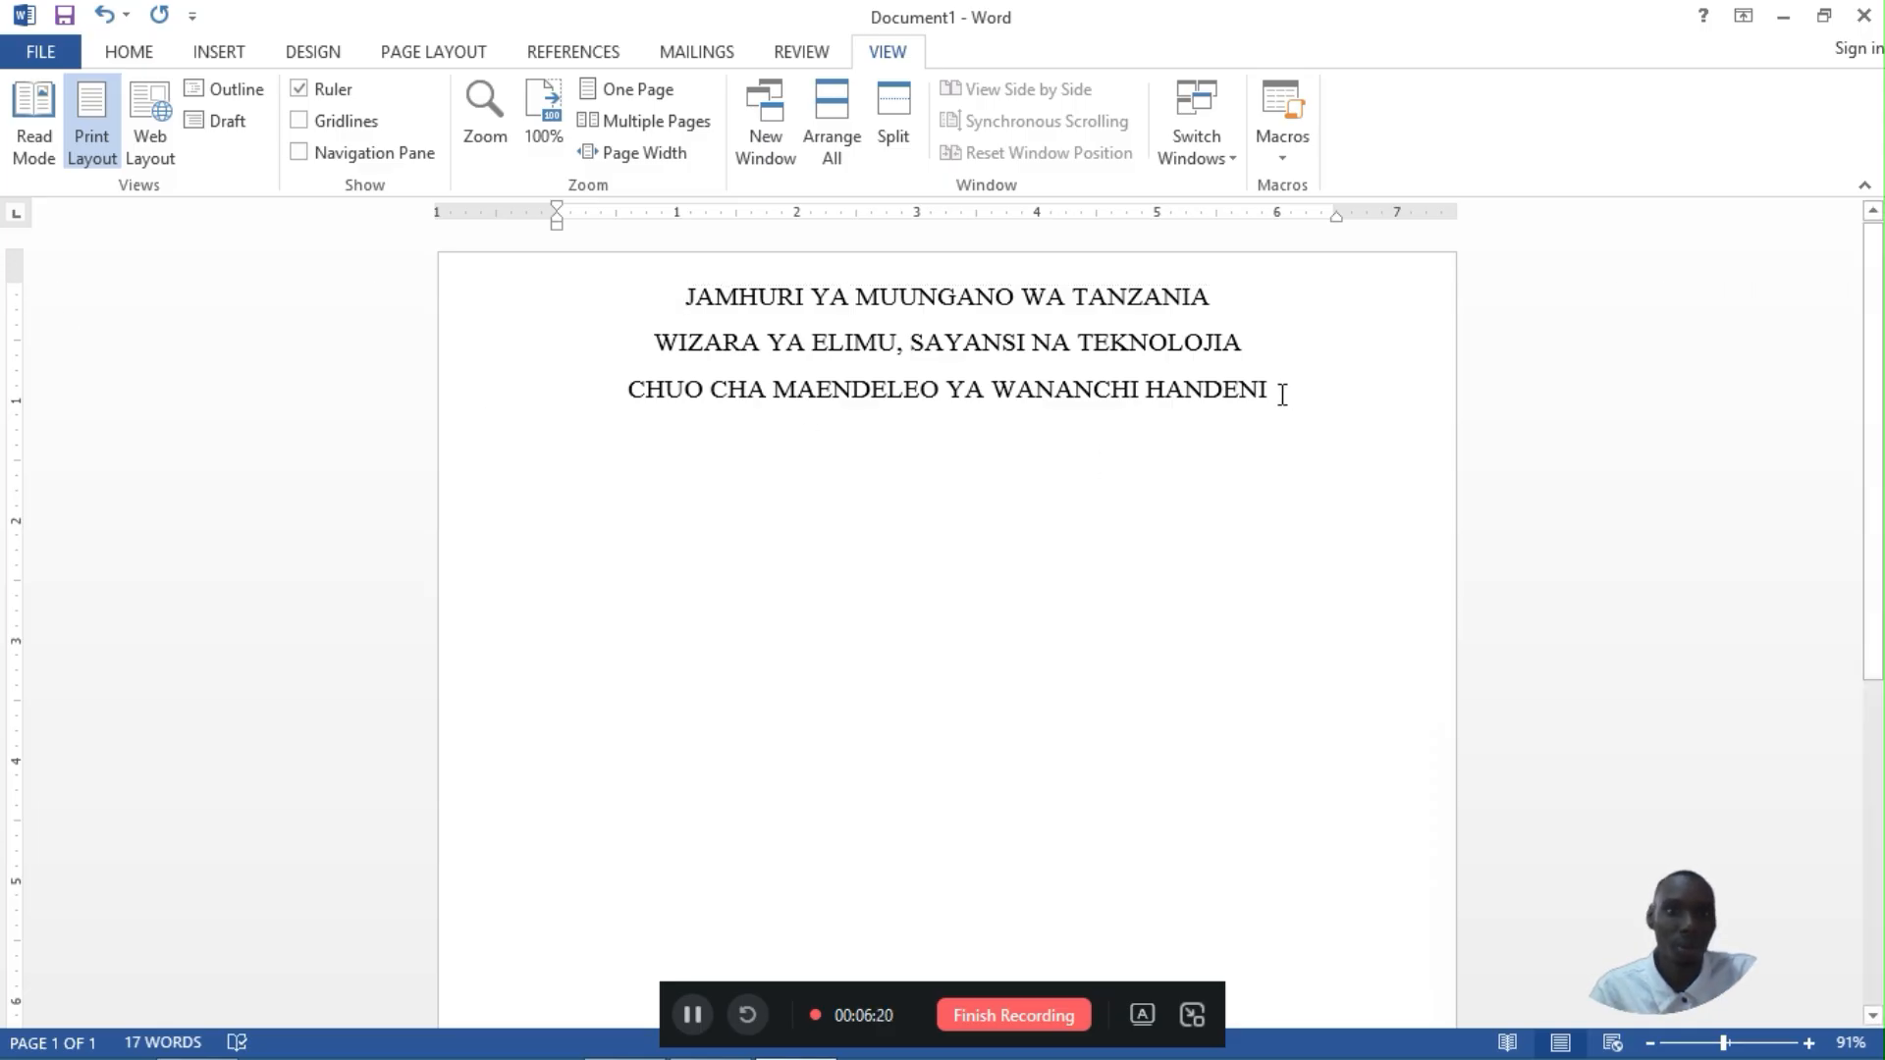
pyautogui.click(146, 57)
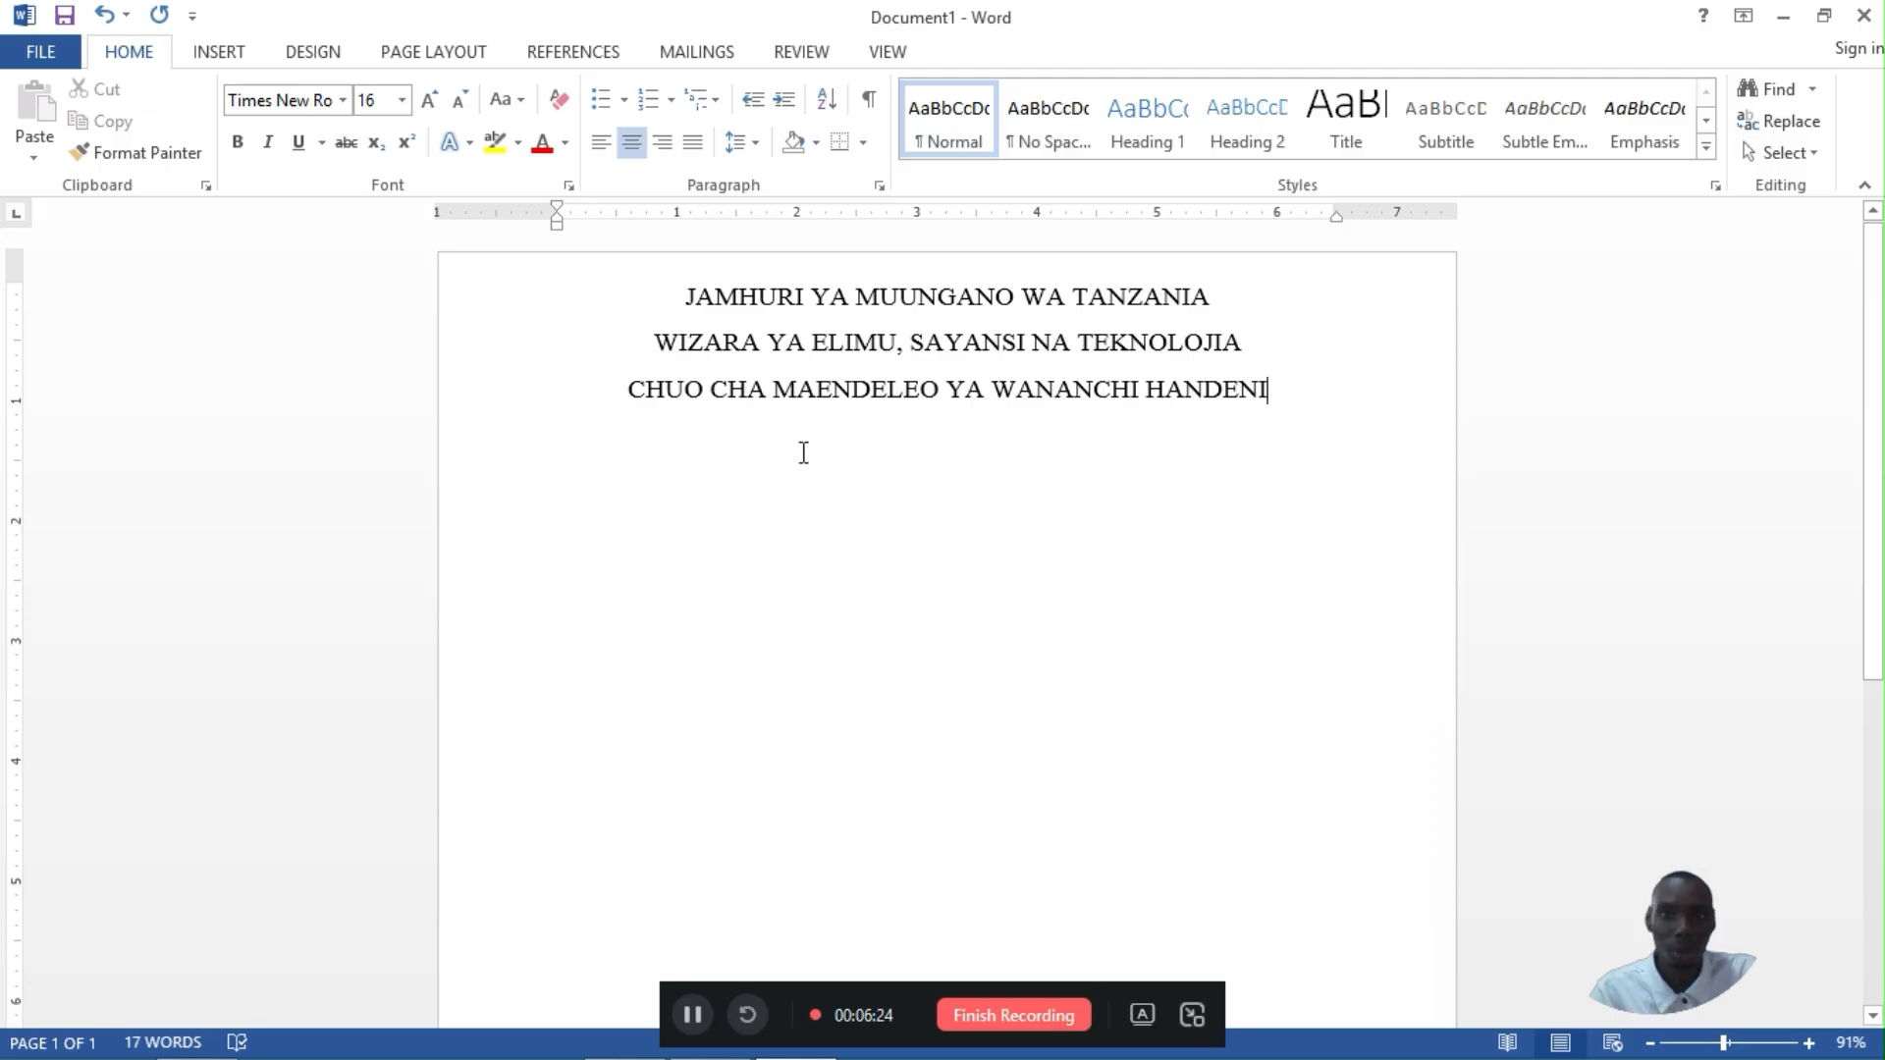
# Insert the picture NEMBO YA TAIFA REMOVED BACKGROUND after the last heading line and set its text wrapping to In Front of Text.
pyautogui.click(214, 54)
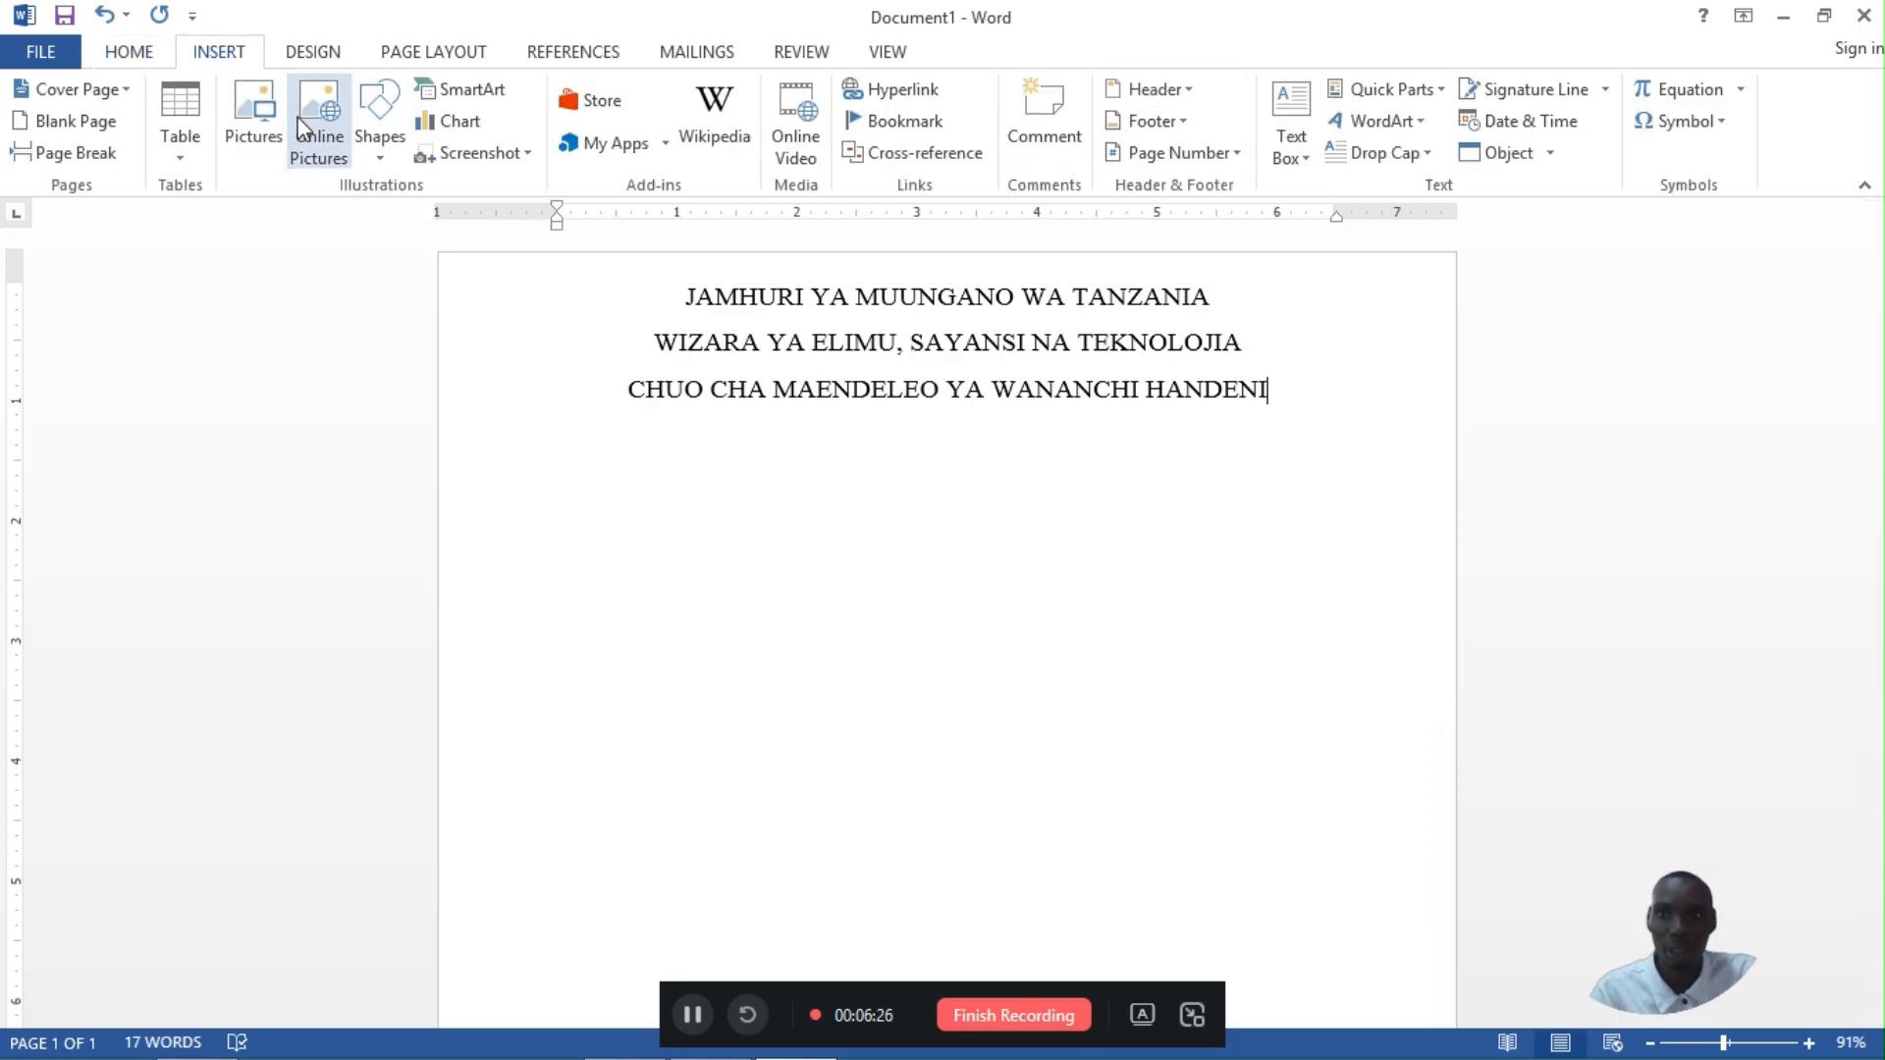
pyautogui.click(253, 123)
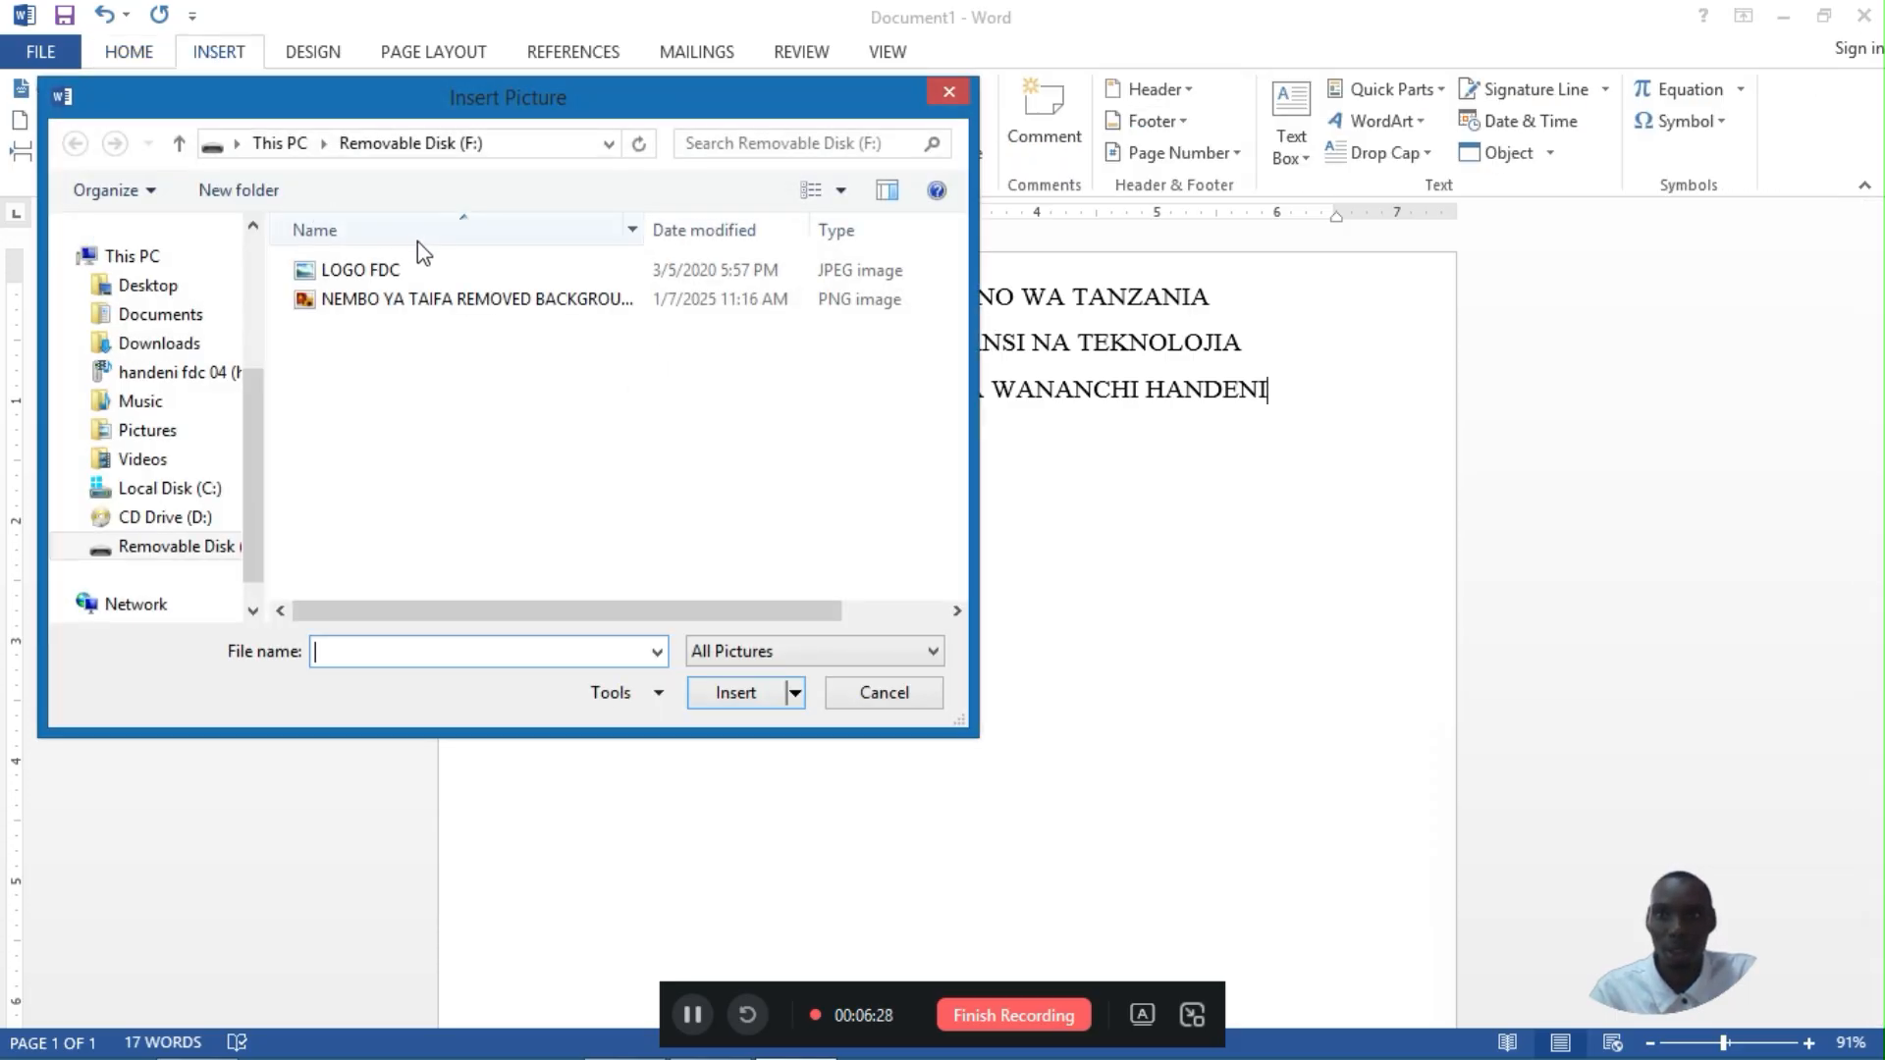
pyautogui.click(431, 301)
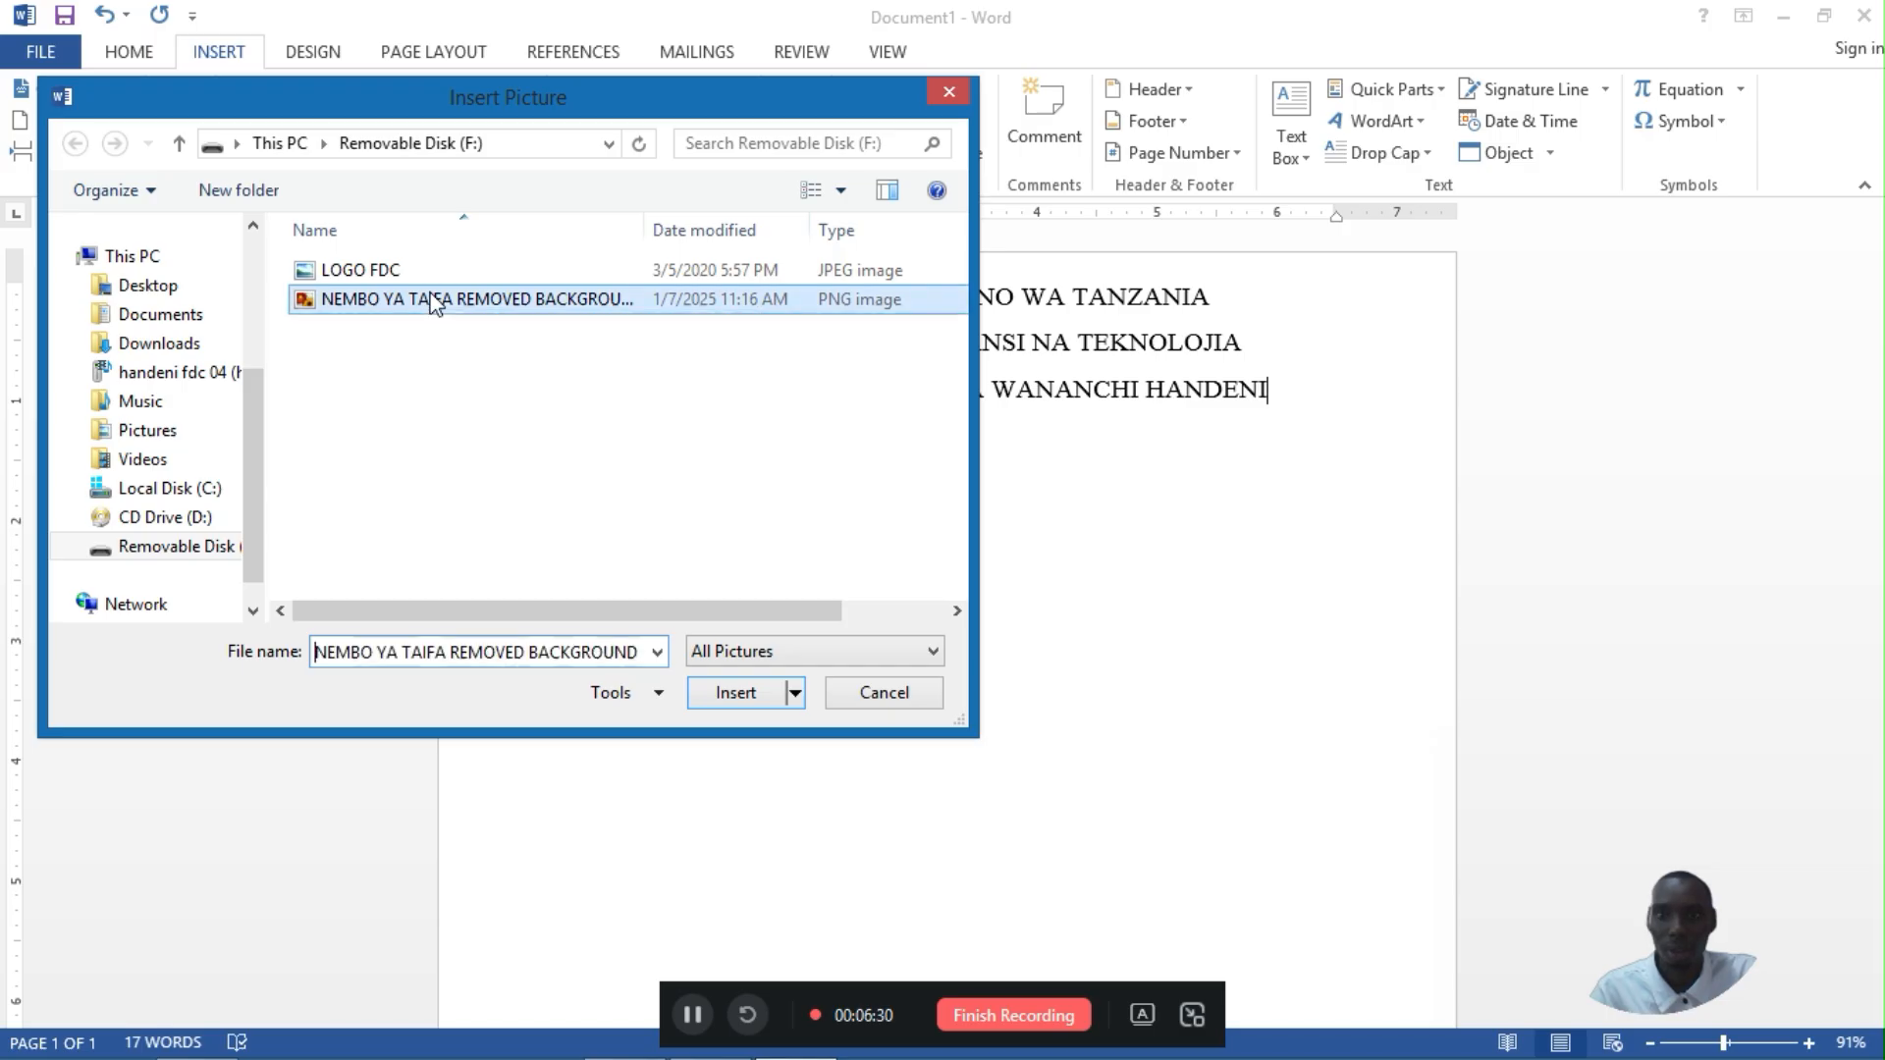
pyautogui.click(736, 699)
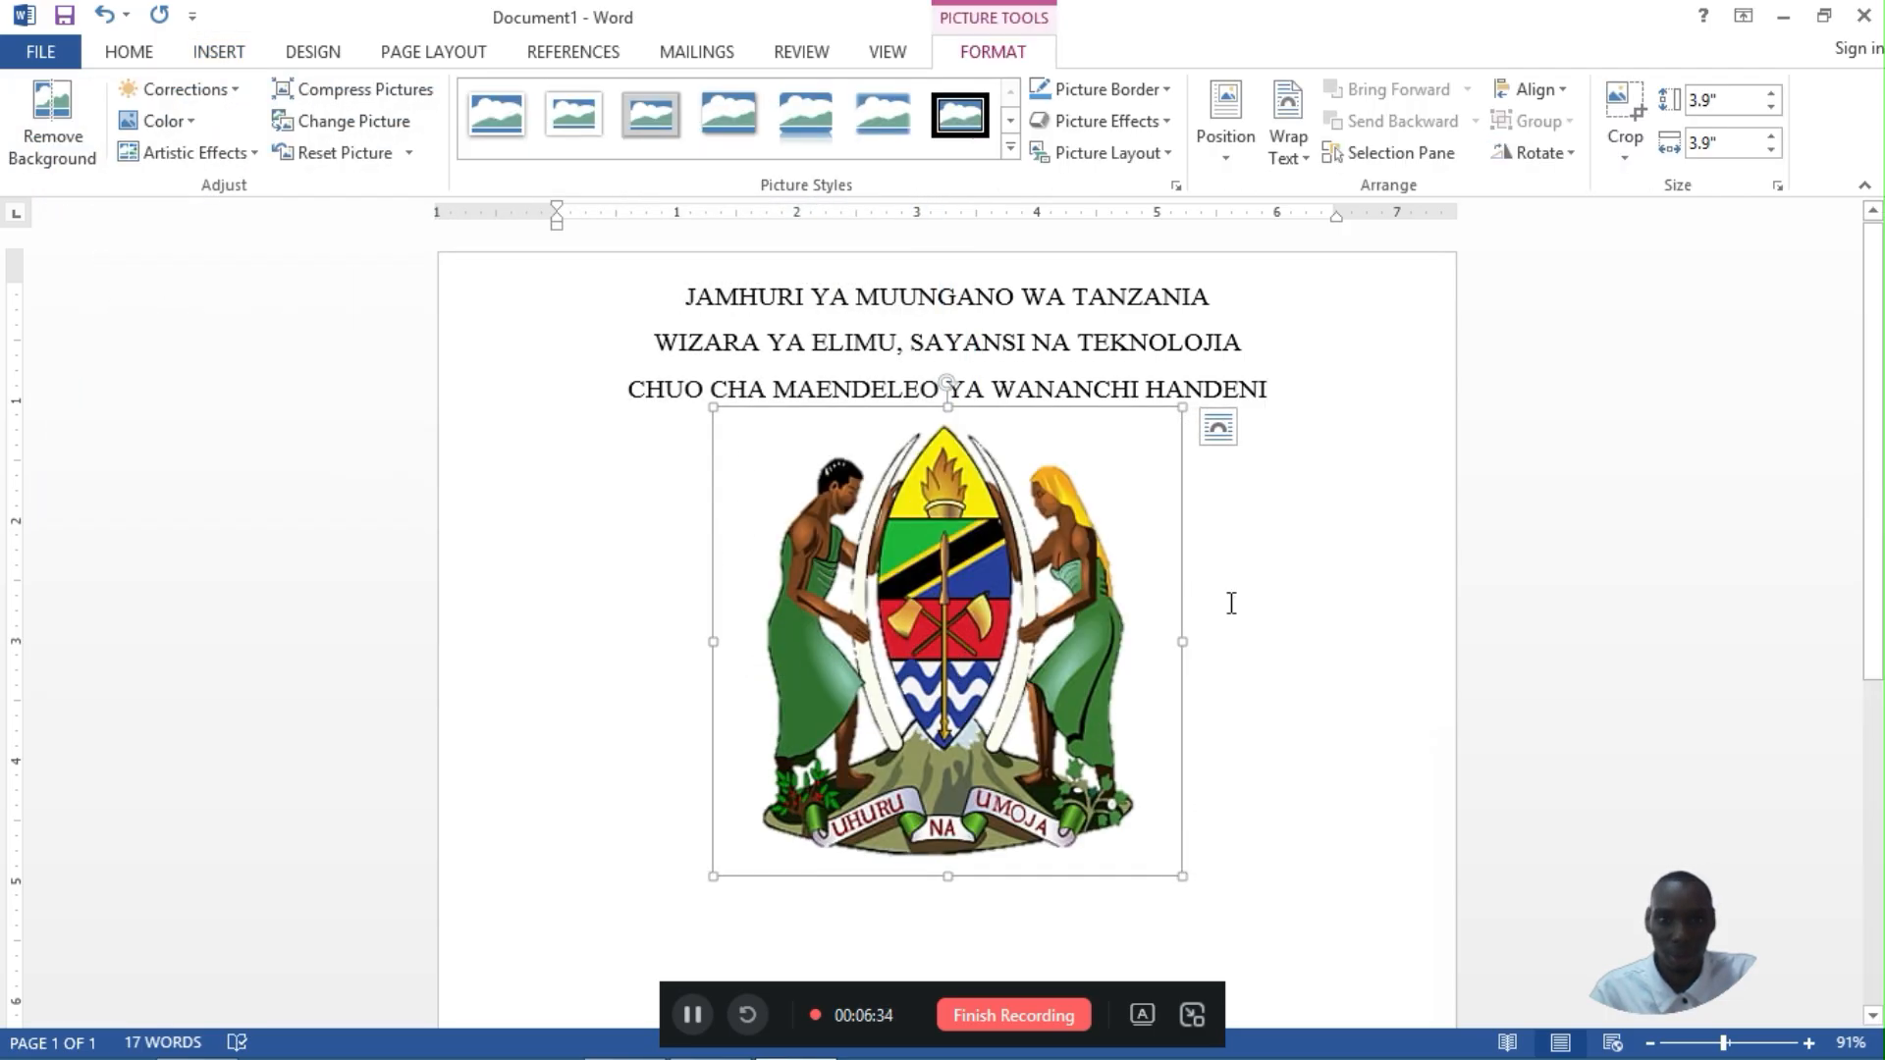
pyautogui.click(1217, 427)
pyautogui.click(1422, 669)
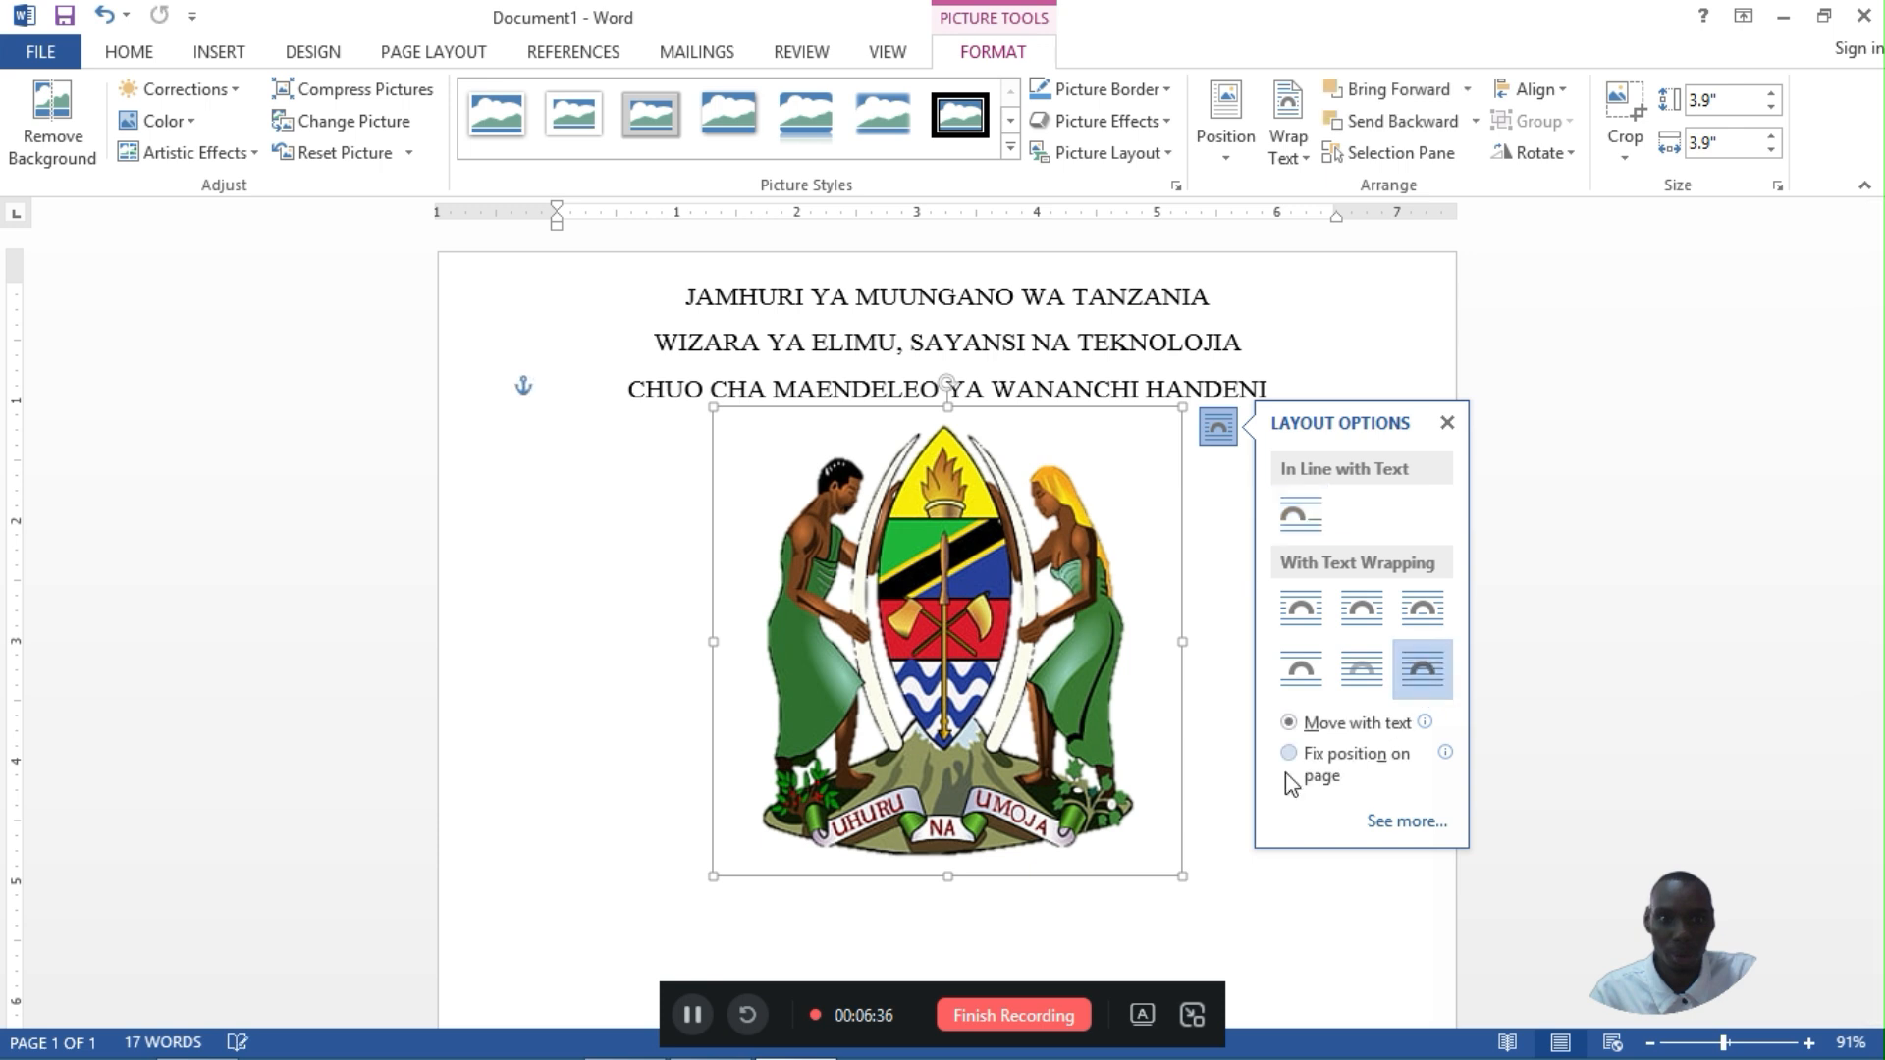
# Shrink the coat of arms to 1.24" by 1.24", place it to the left of the three heading lines and deselect it.
pyautogui.moveTo(1182, 874); pyautogui.dragTo(895, 589)
pyautogui.moveTo(796, 461); pyautogui.dragTo(535, 282)
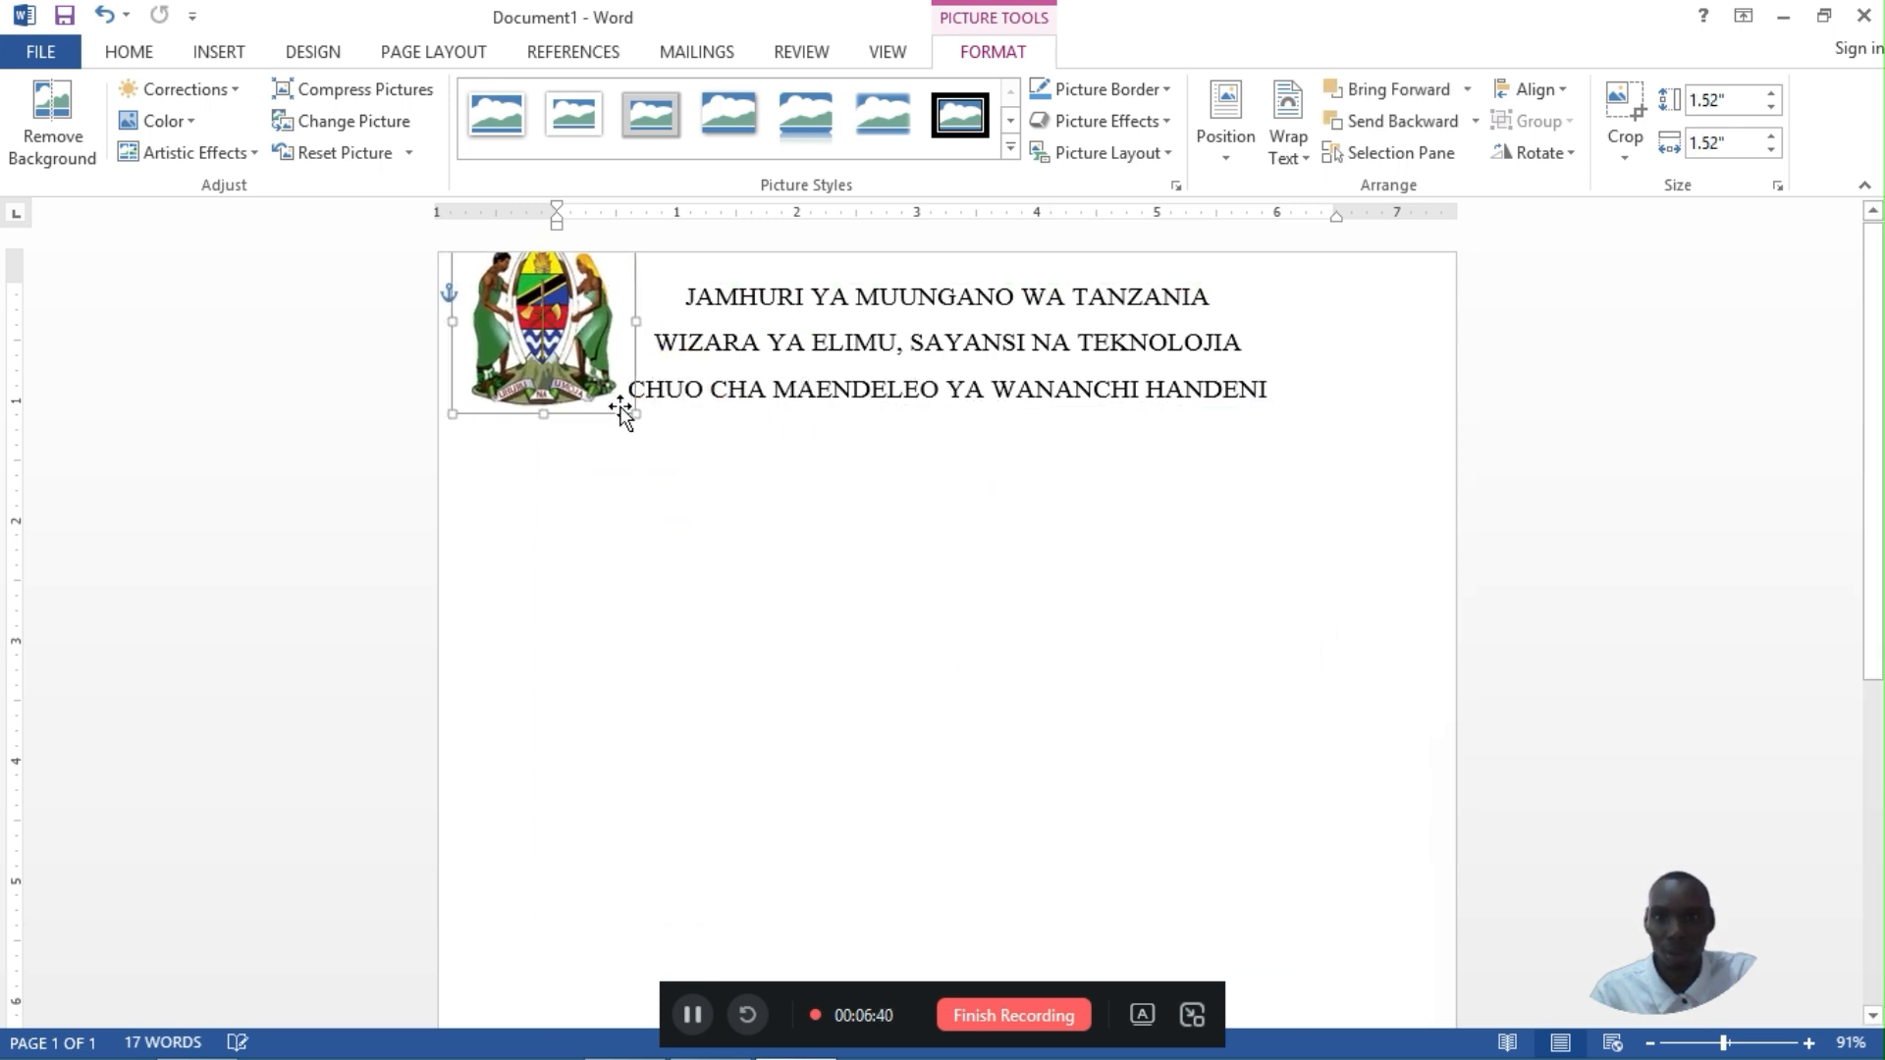
pyautogui.moveTo(638, 412); pyautogui.dragTo(575, 397)
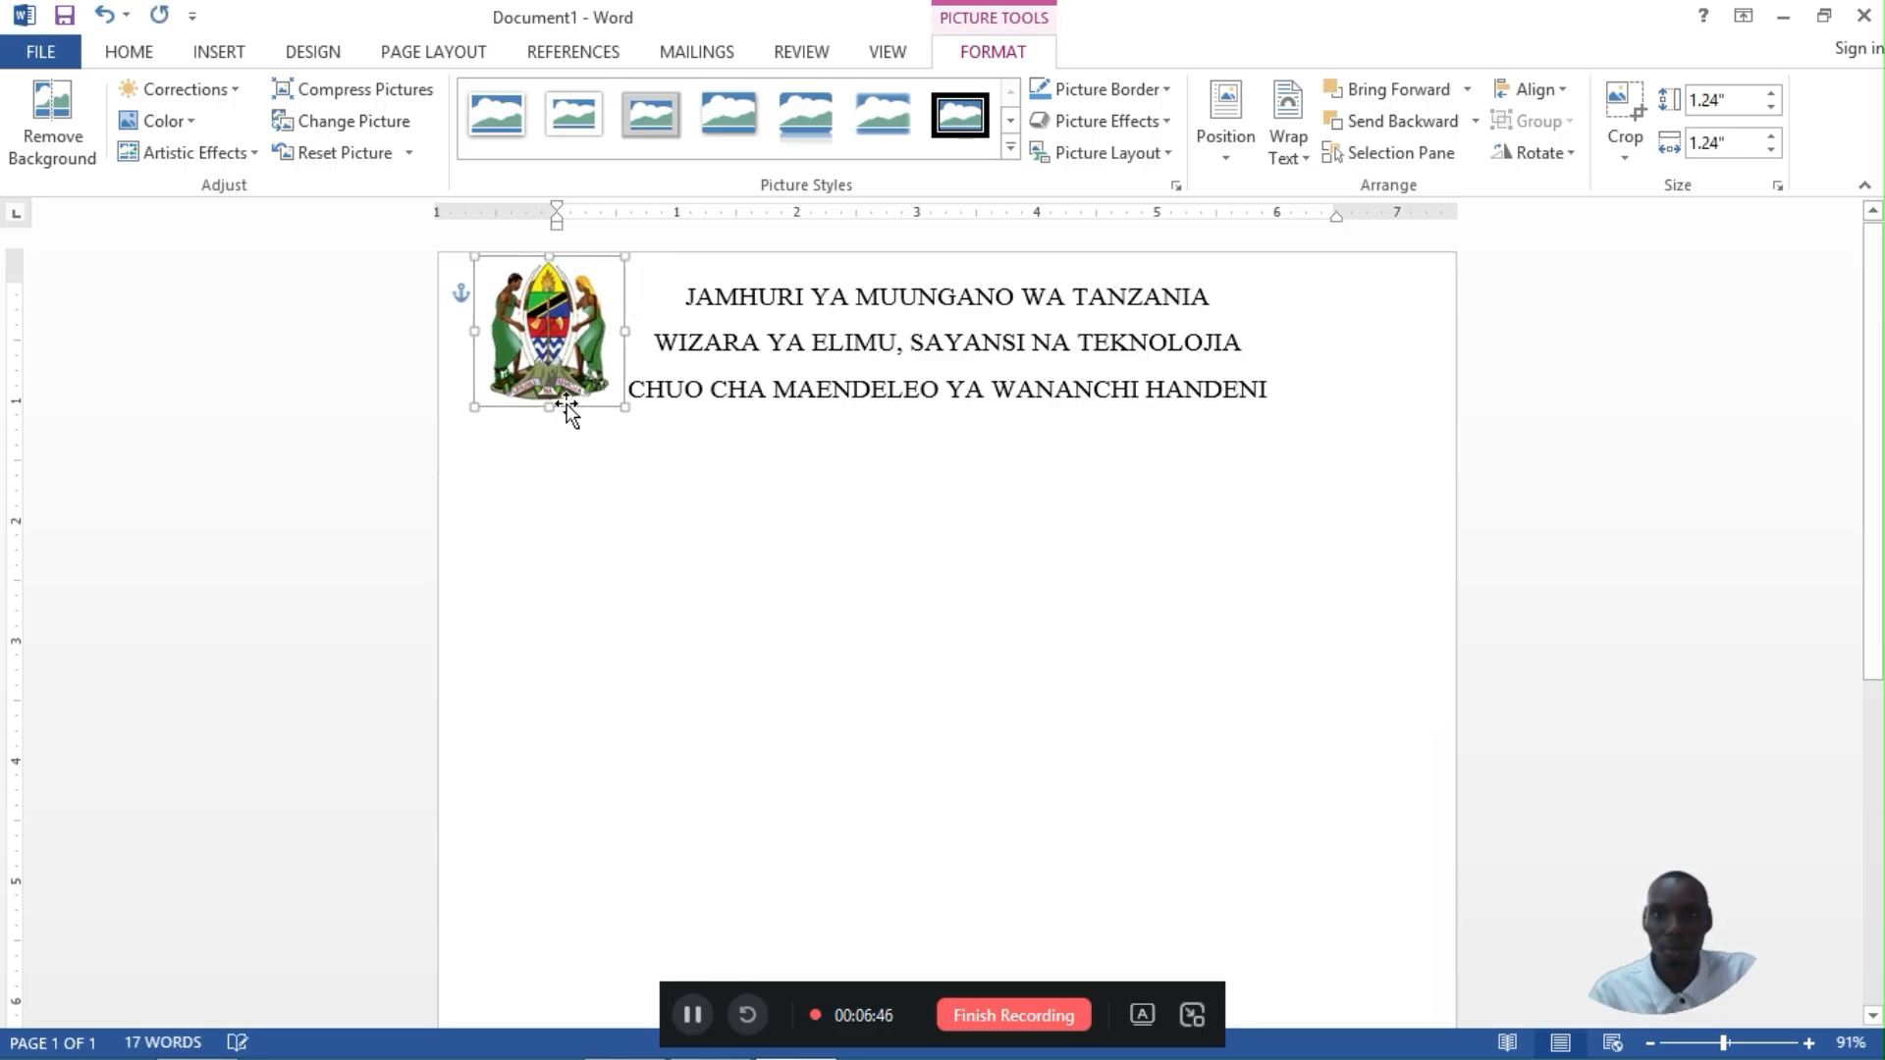
pyautogui.click(1366, 391)
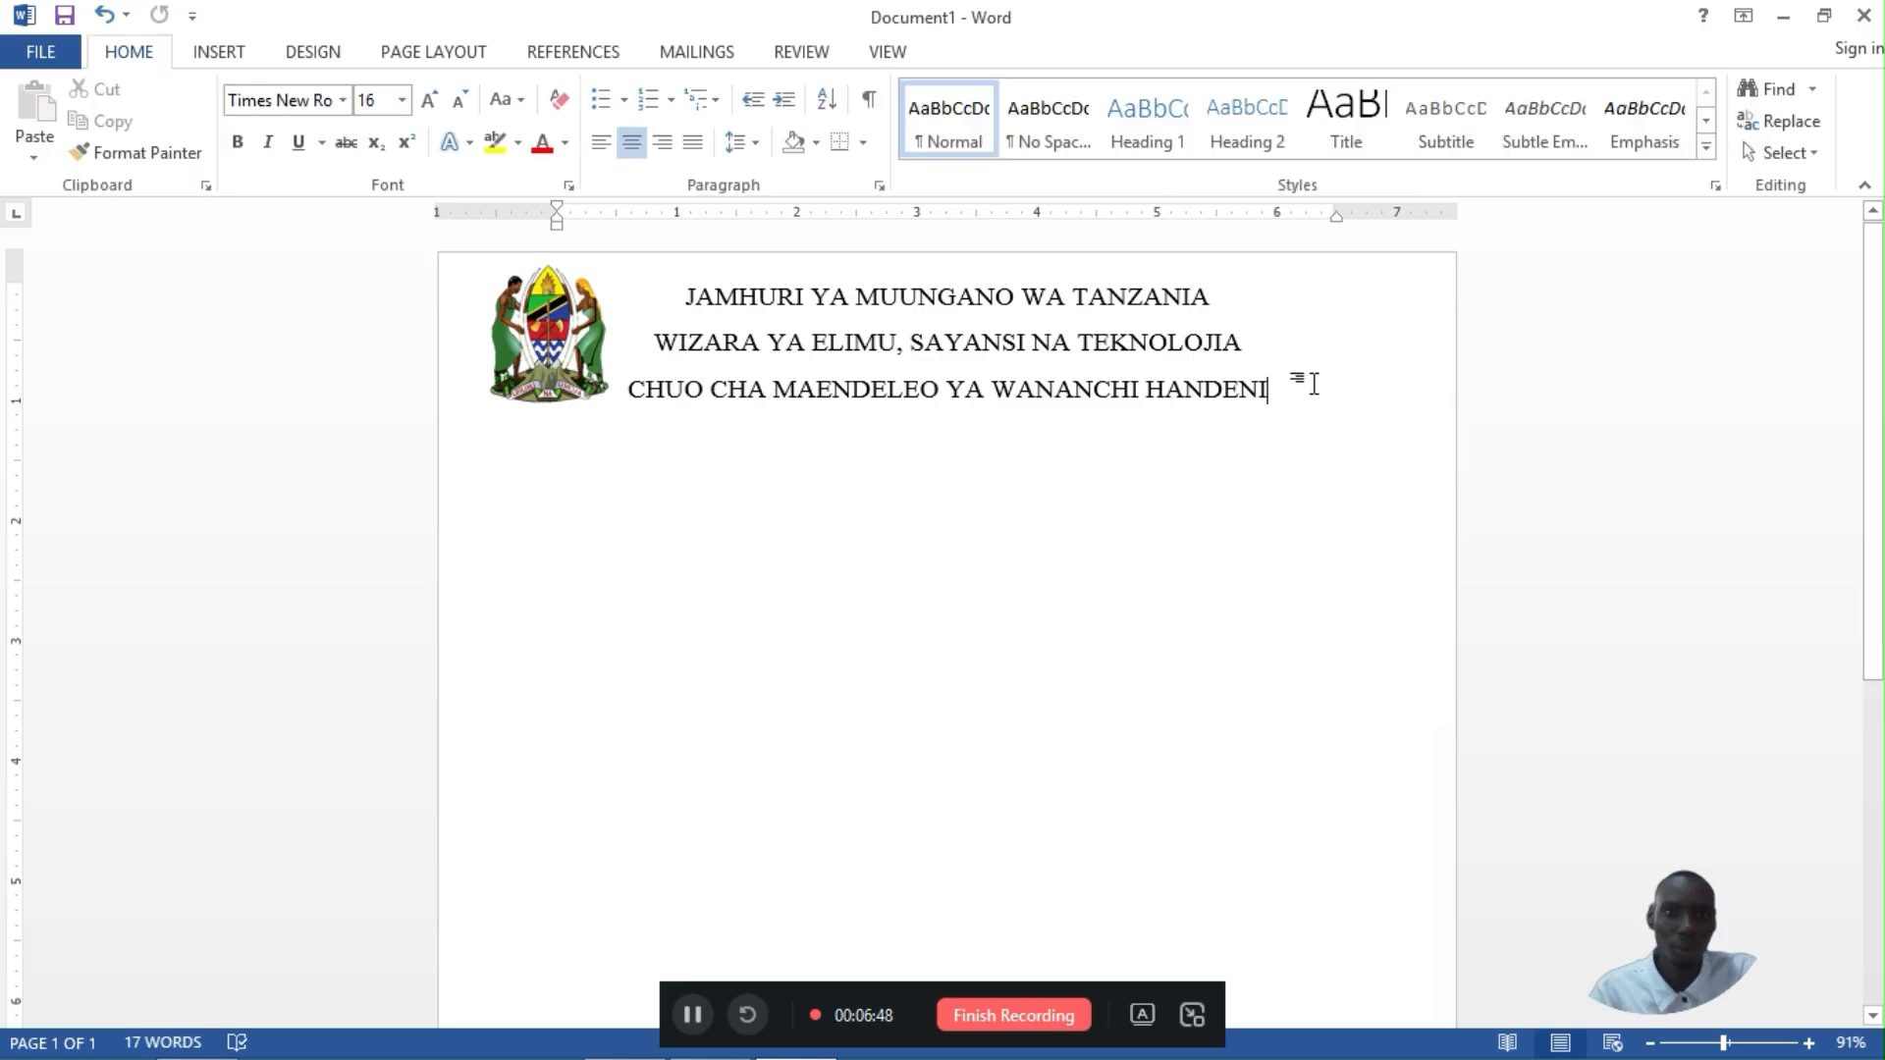
# Insert the picture LOGO FDC after the last heading line and set its text wrapping to In Front of Text.
pyautogui.click(216, 55)
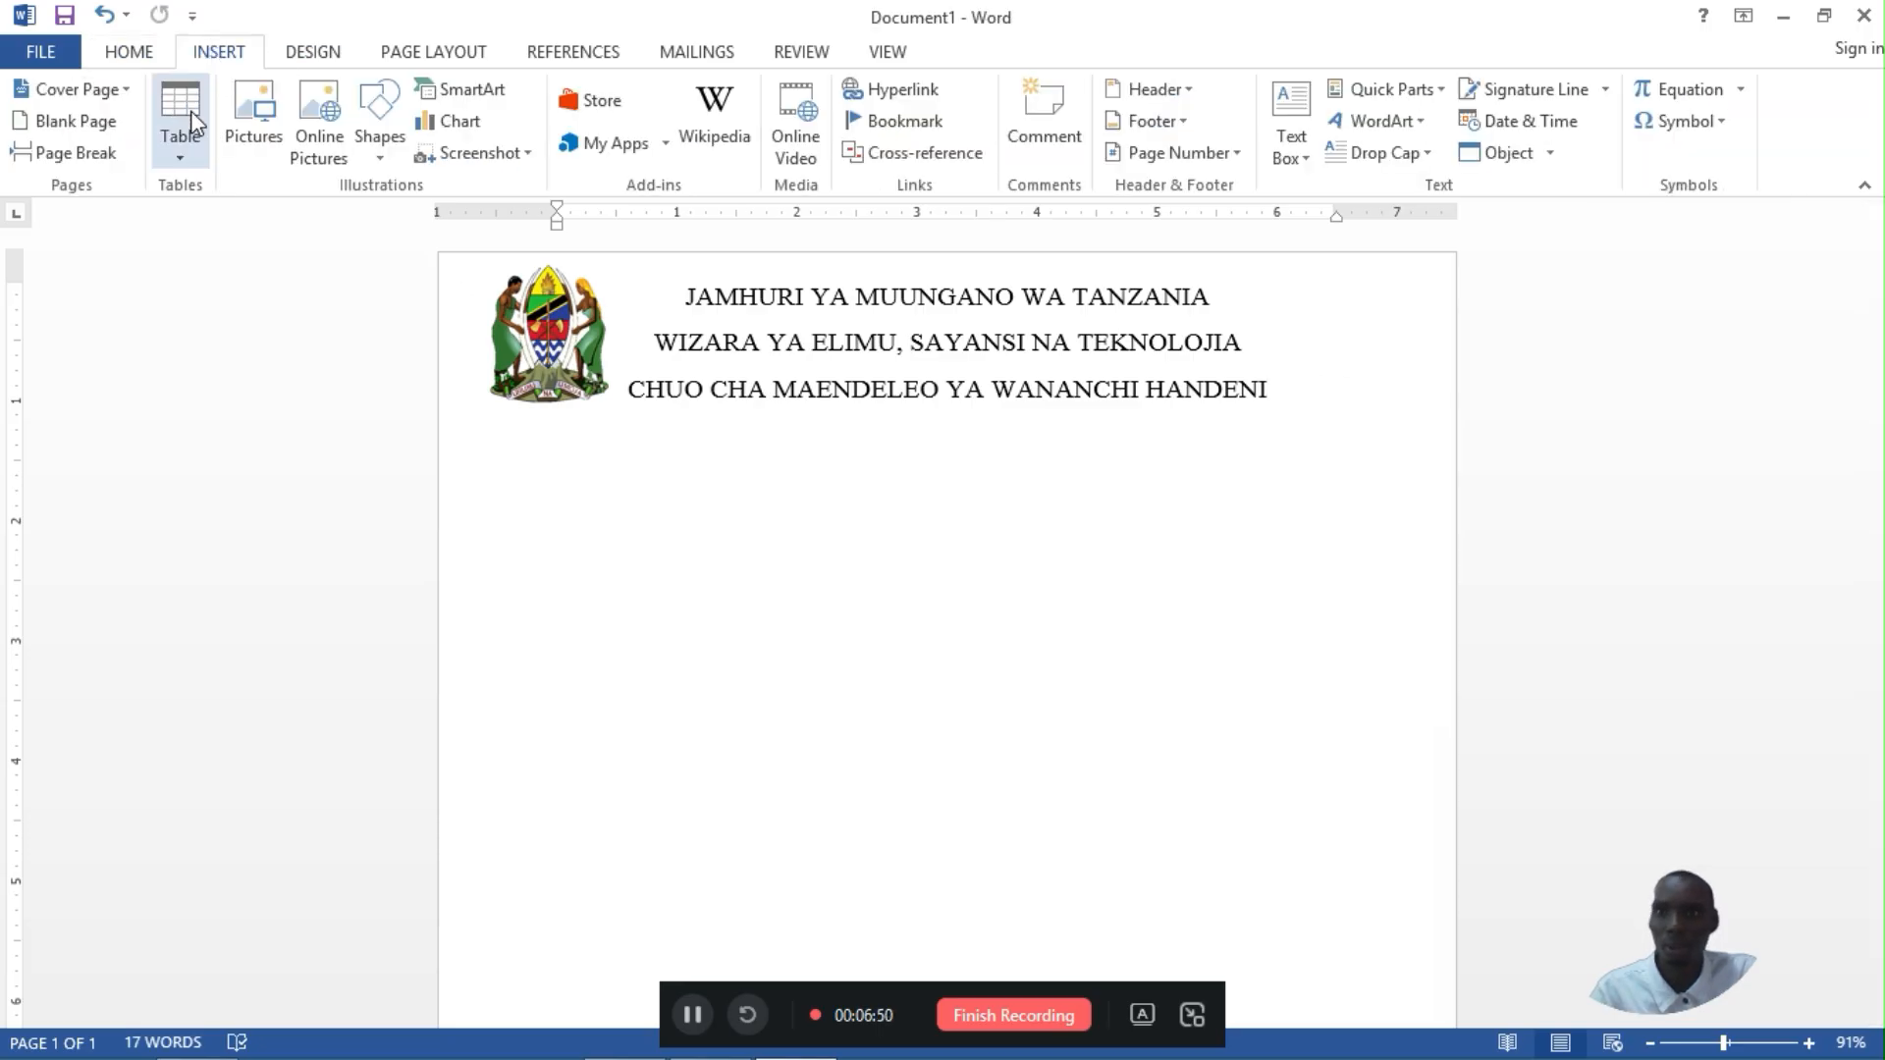
pyautogui.click(250, 125)
pyautogui.click(352, 270)
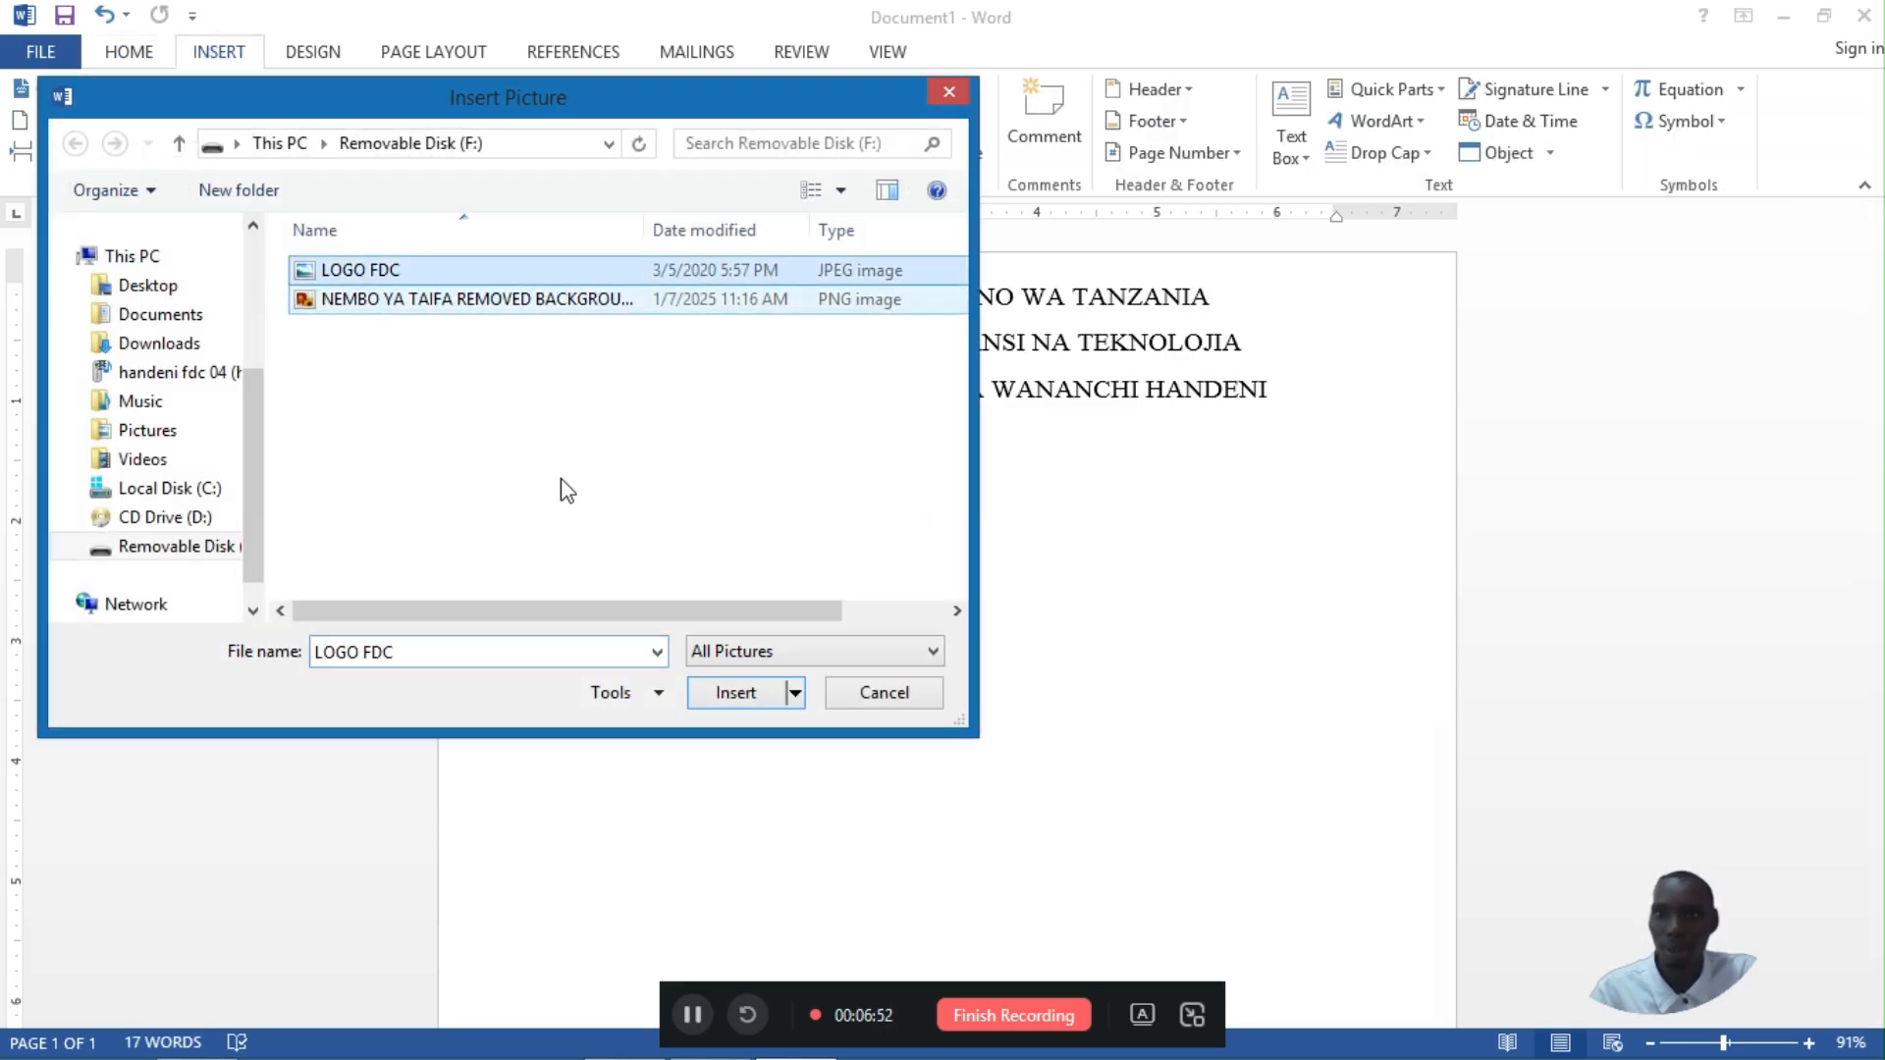
pyautogui.click(751, 693)
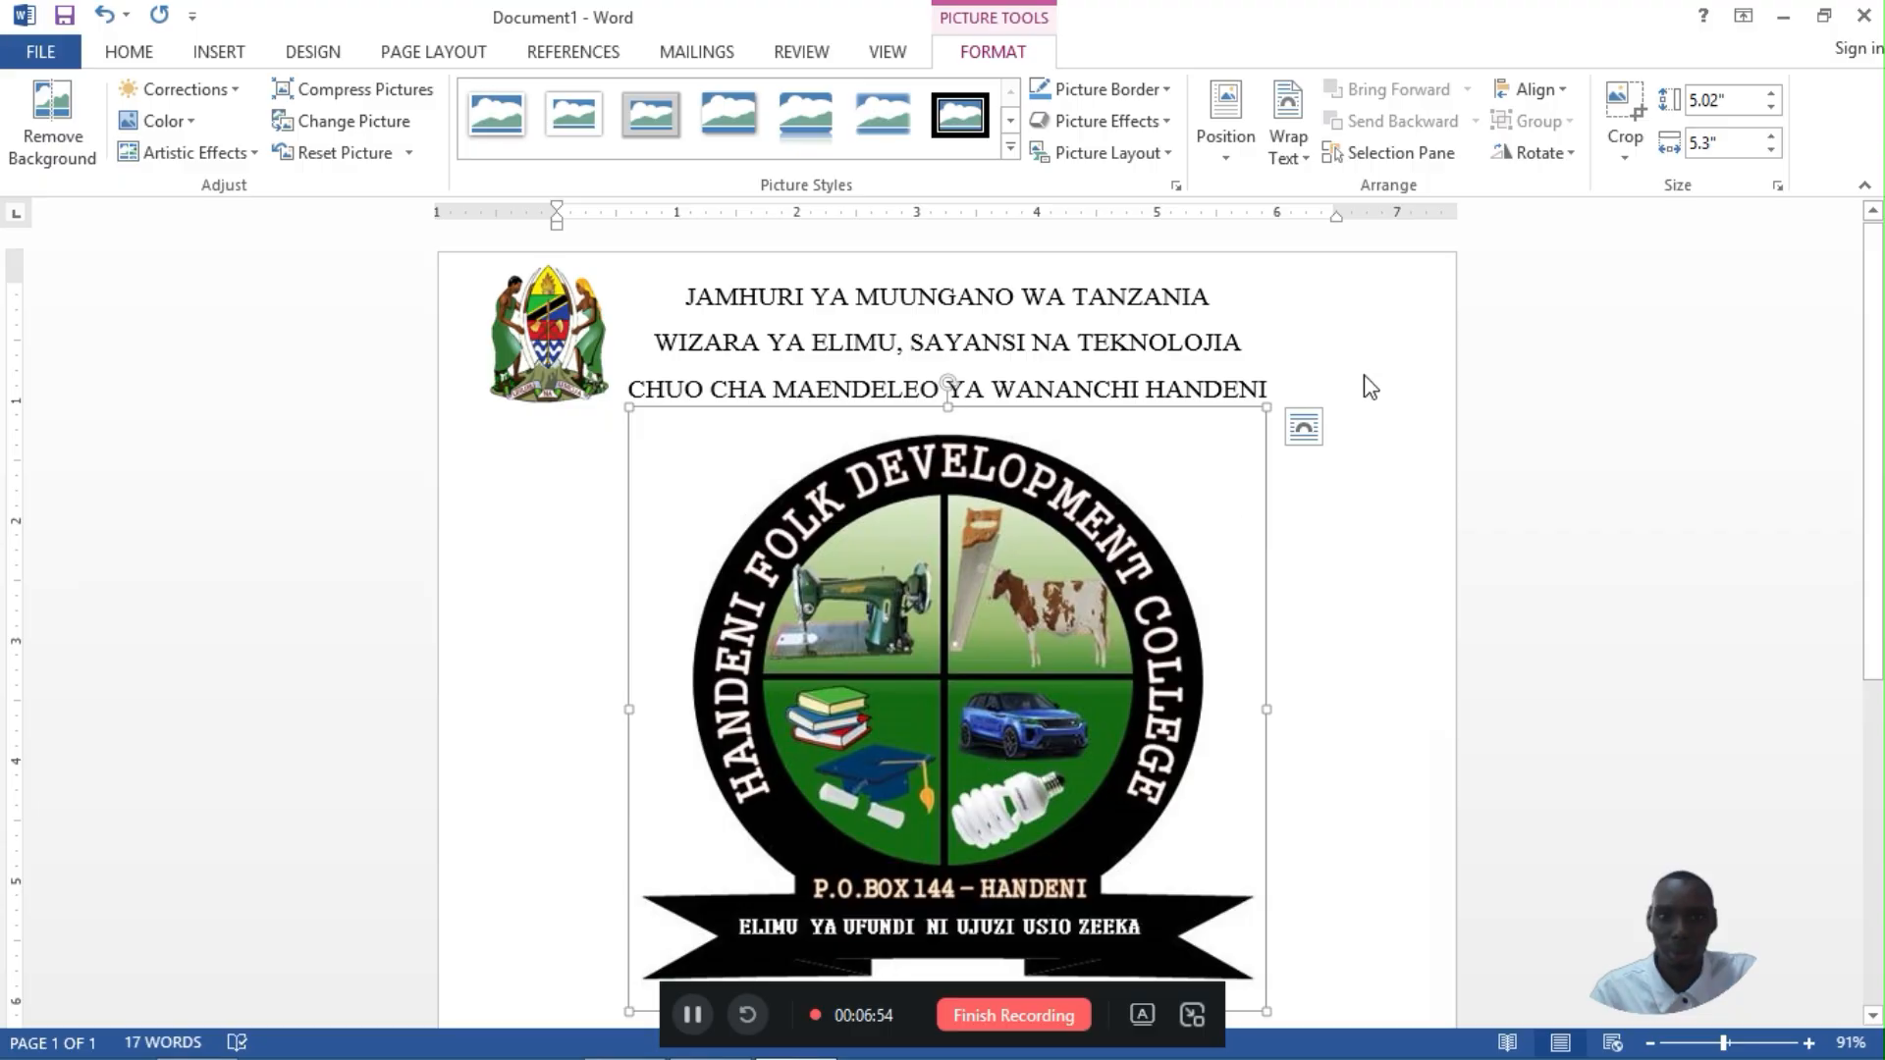
pyautogui.click(1303, 429)
pyautogui.click(1500, 662)
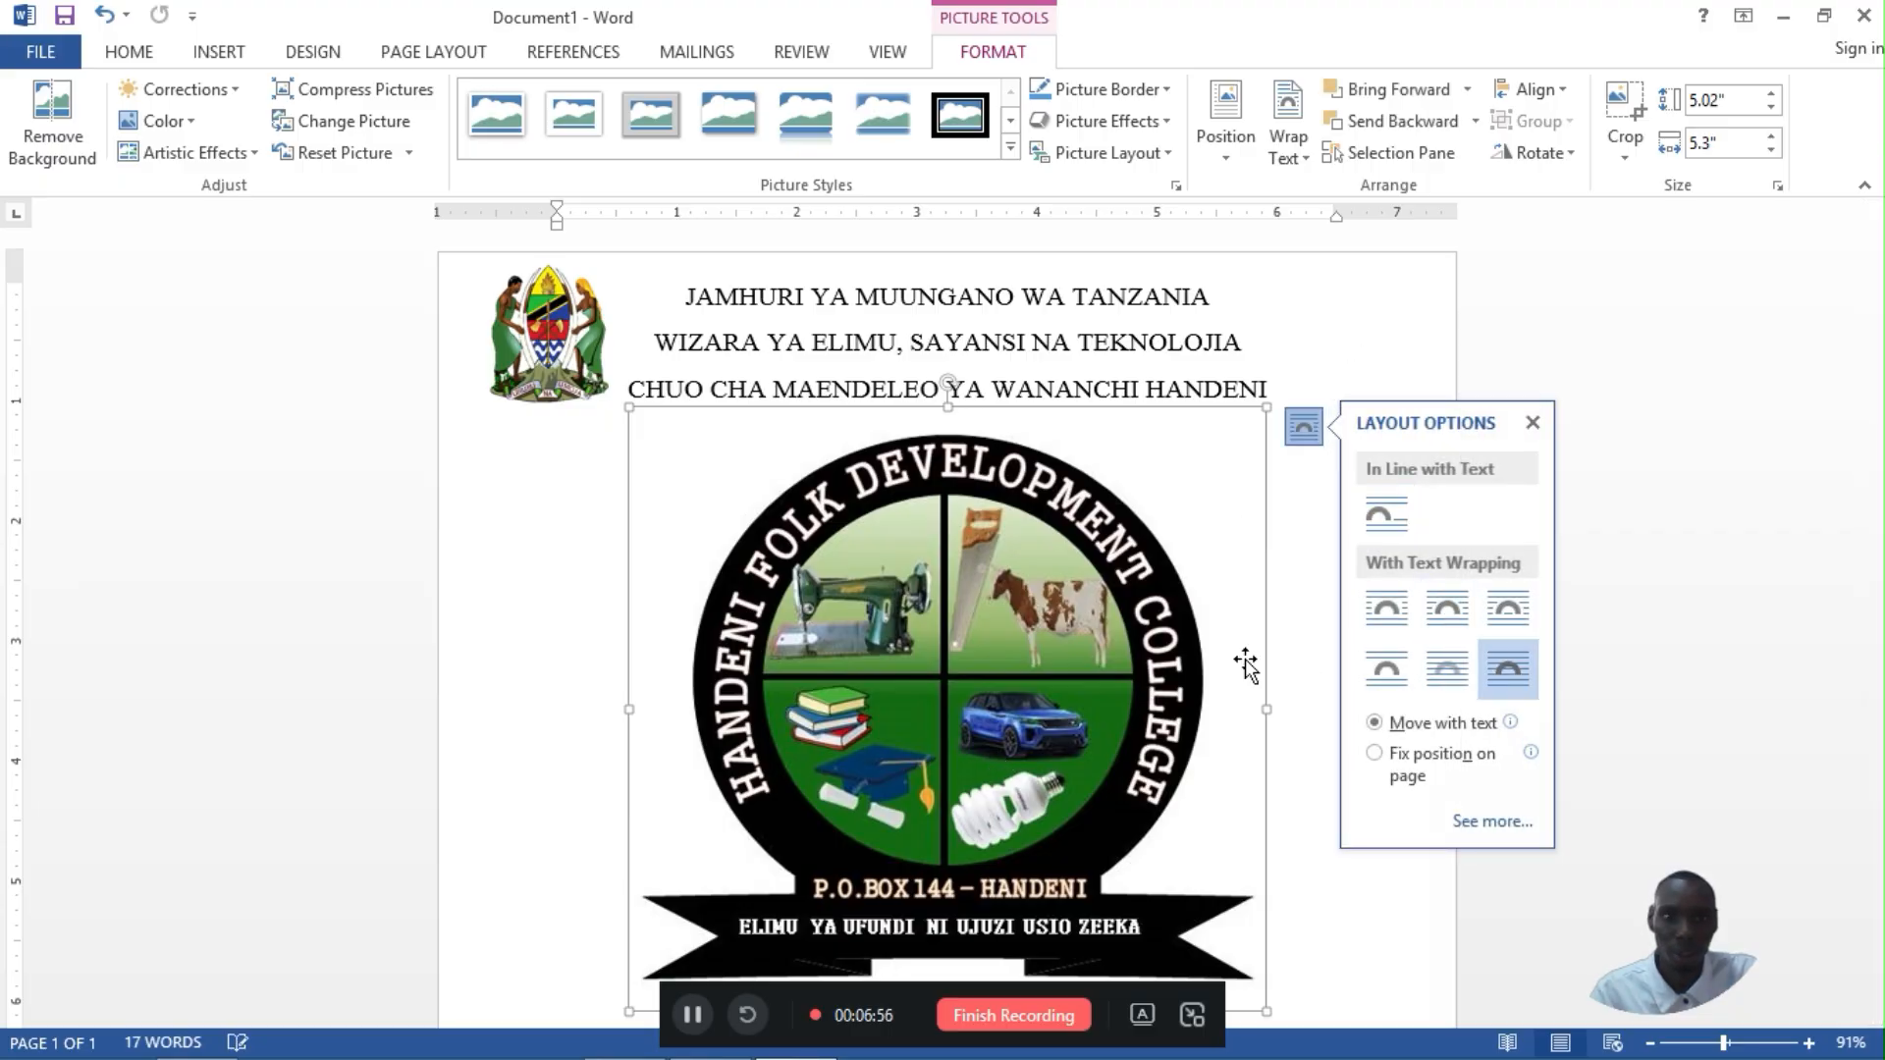
# Shrink the college logo to 1.17" by 1.24" and place it to the right of the three heading lines.
pyautogui.scroll(-1, 1245, 666)
pyautogui.moveTo(1268, 890); pyautogui.dragTo(1367, 328)
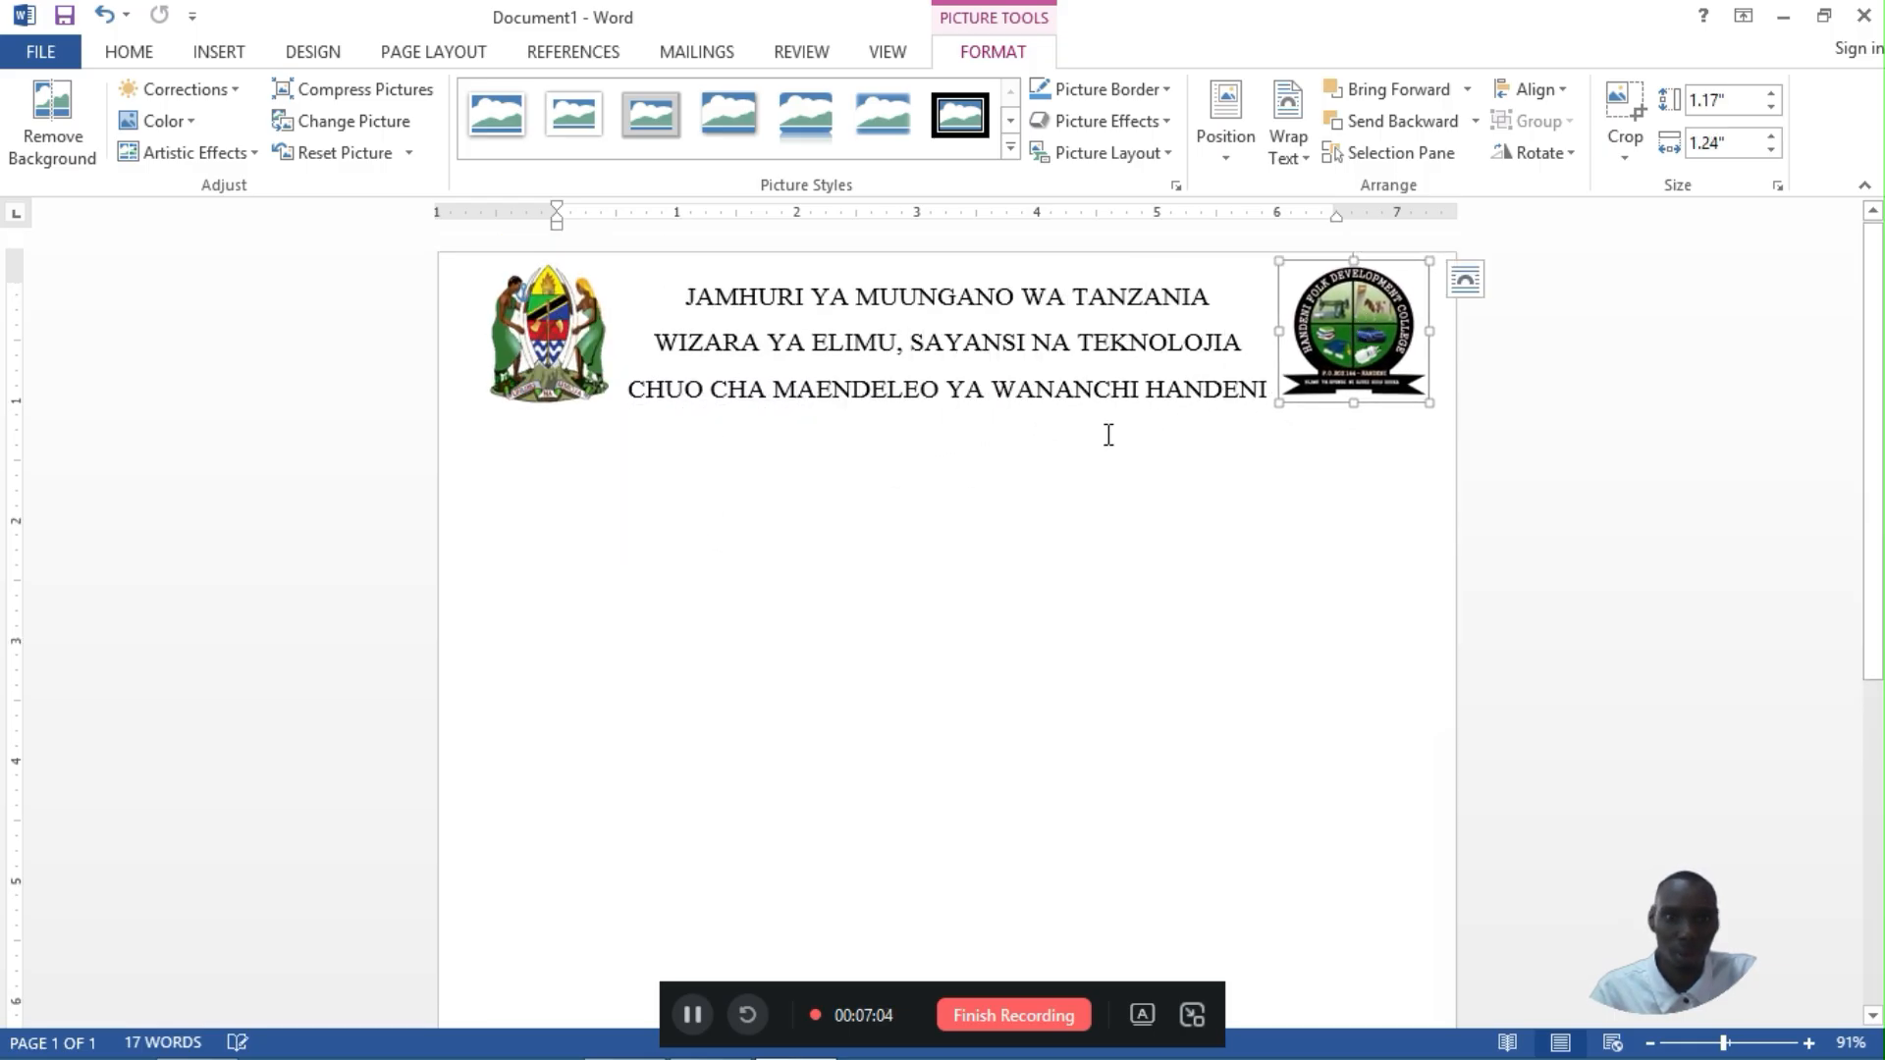
# Start a left-aligned paragraph below the heading with the sample text "SDSKSS".
pyautogui.click(993, 496)
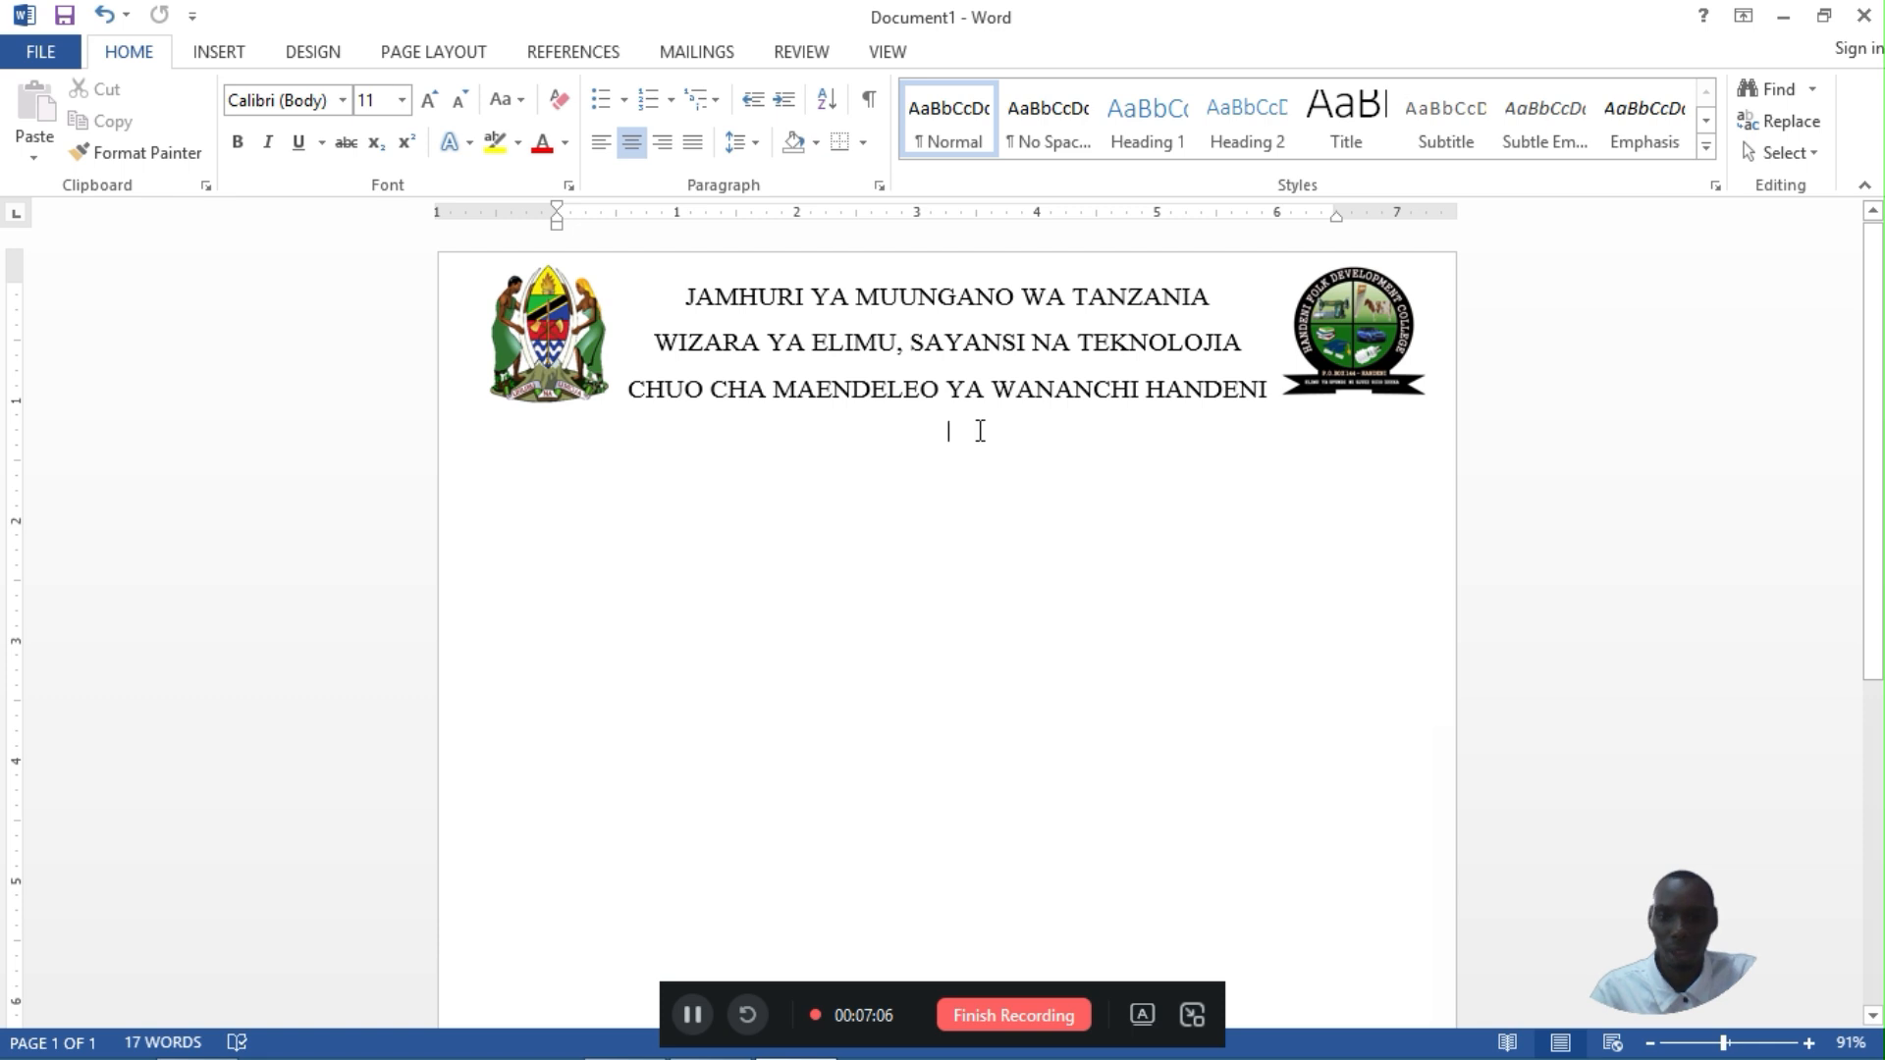
pyautogui.hotkey('ctrl', 'l')
pyautogui.write('SDSKSS')
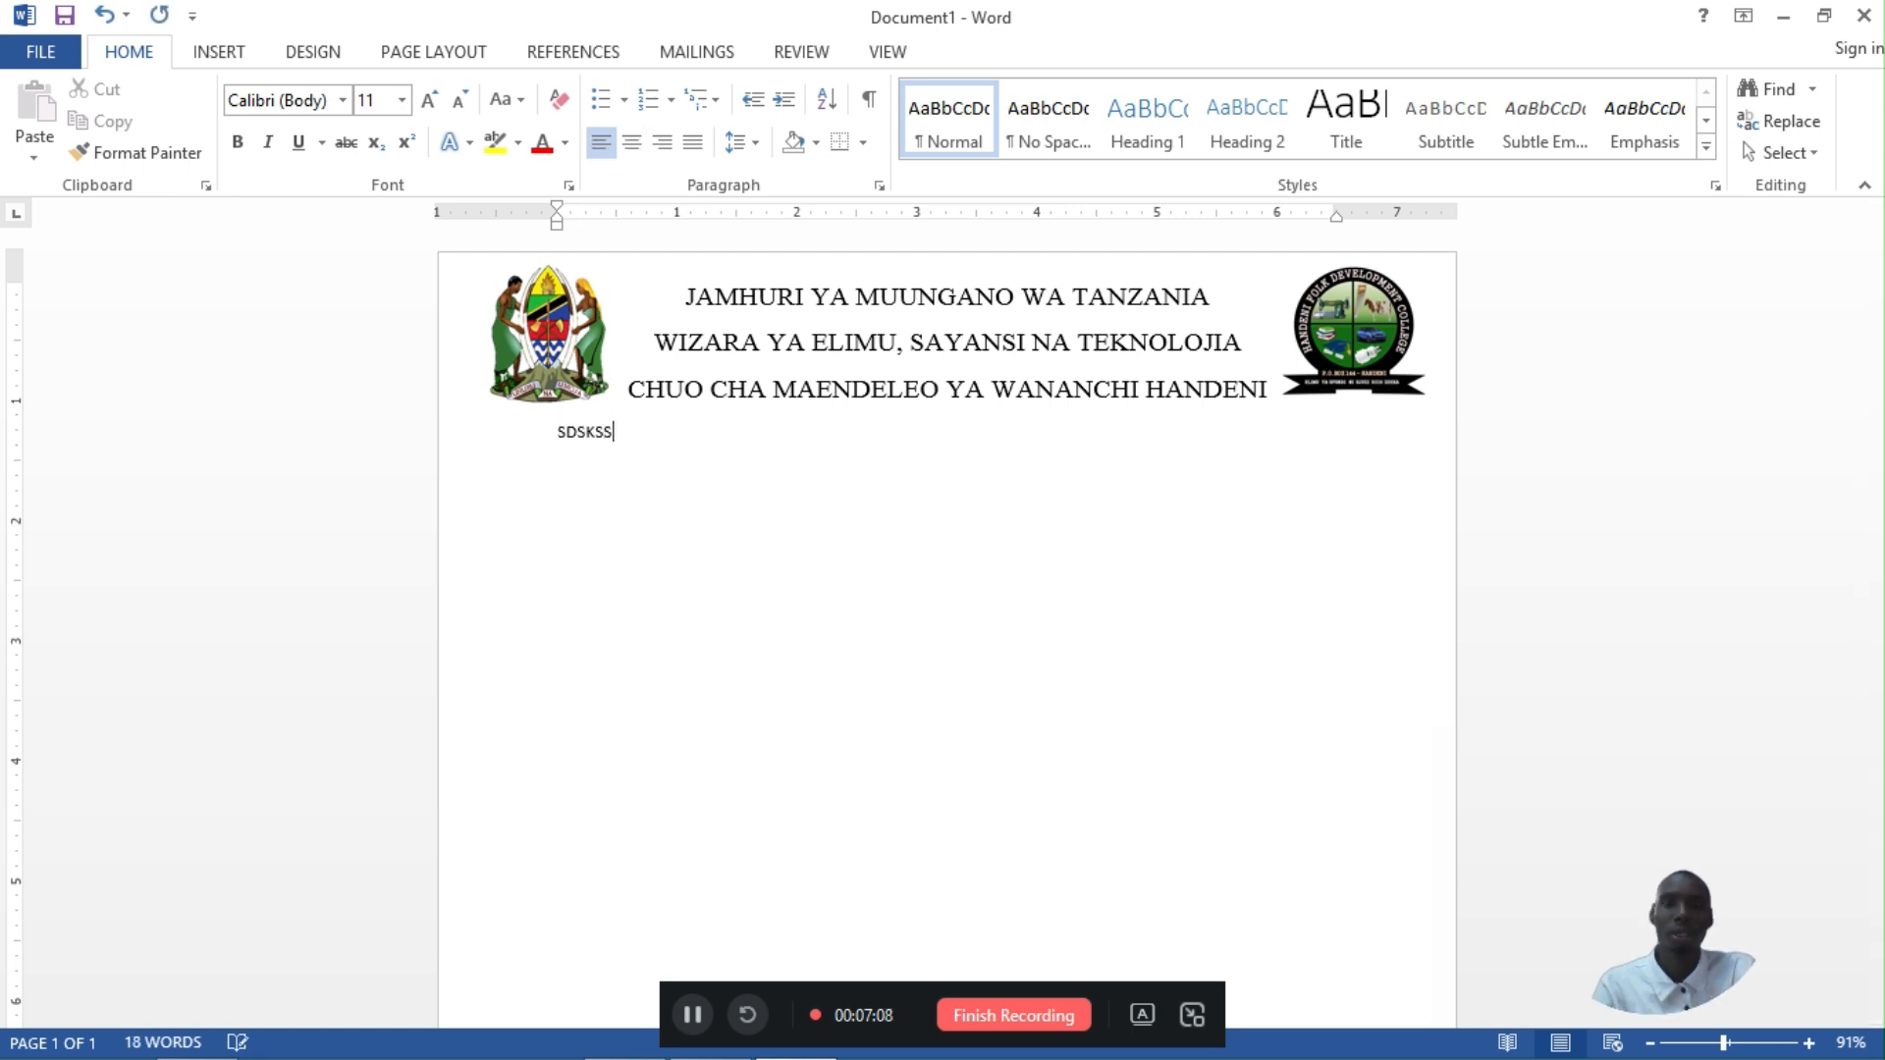